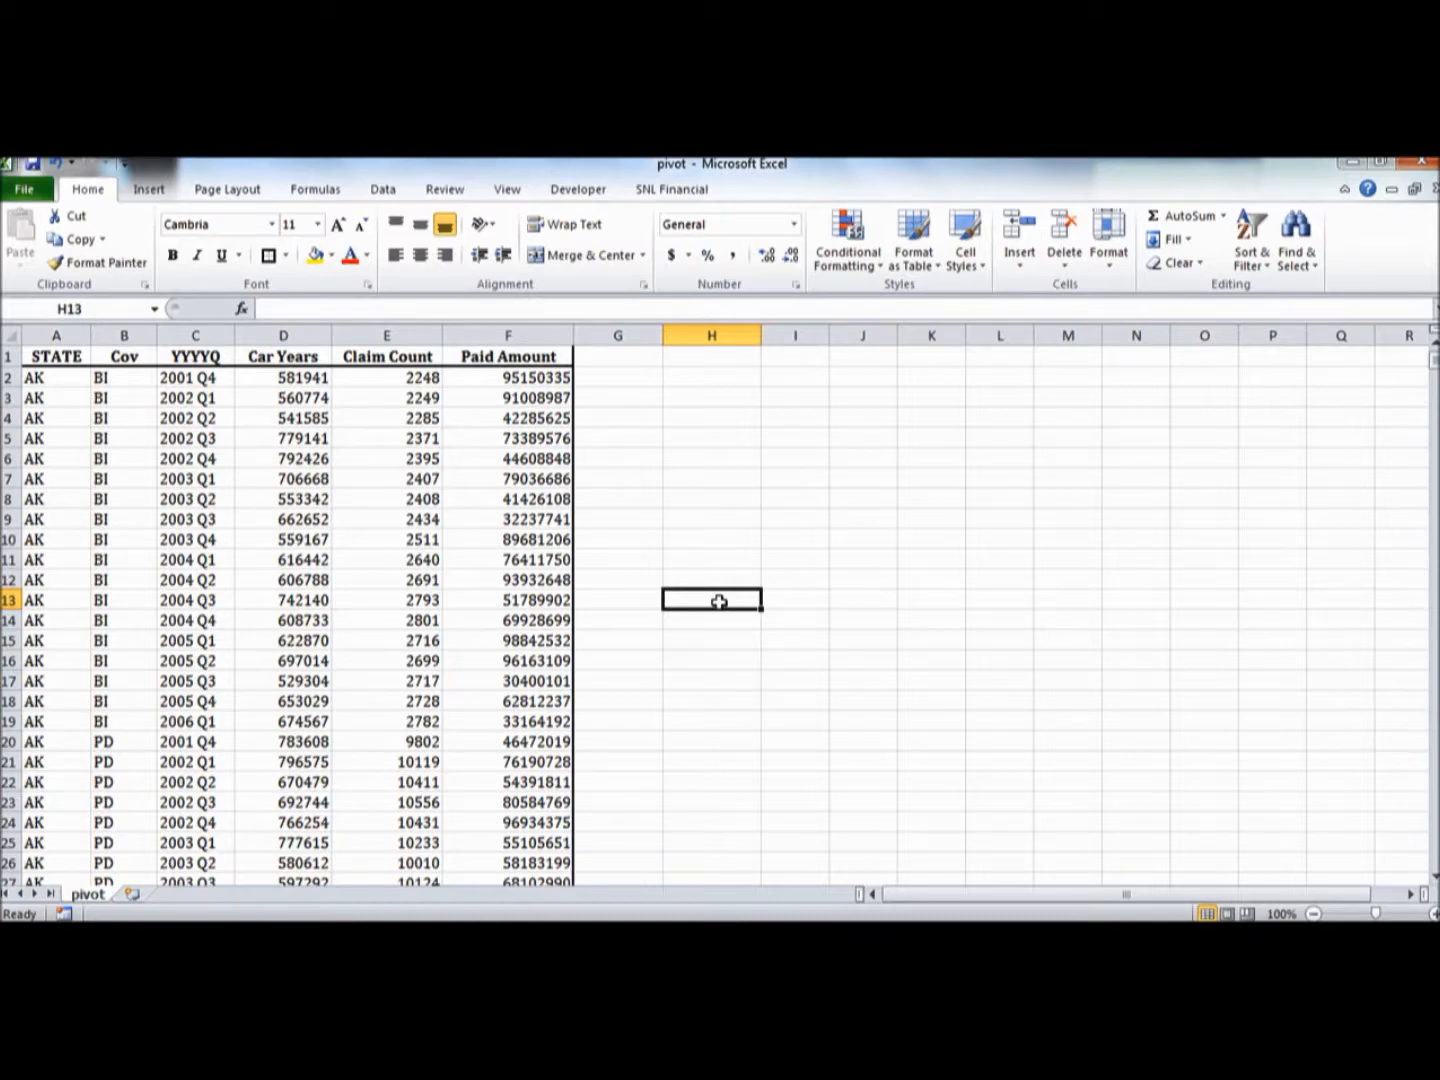
pyautogui.click(350, 563)
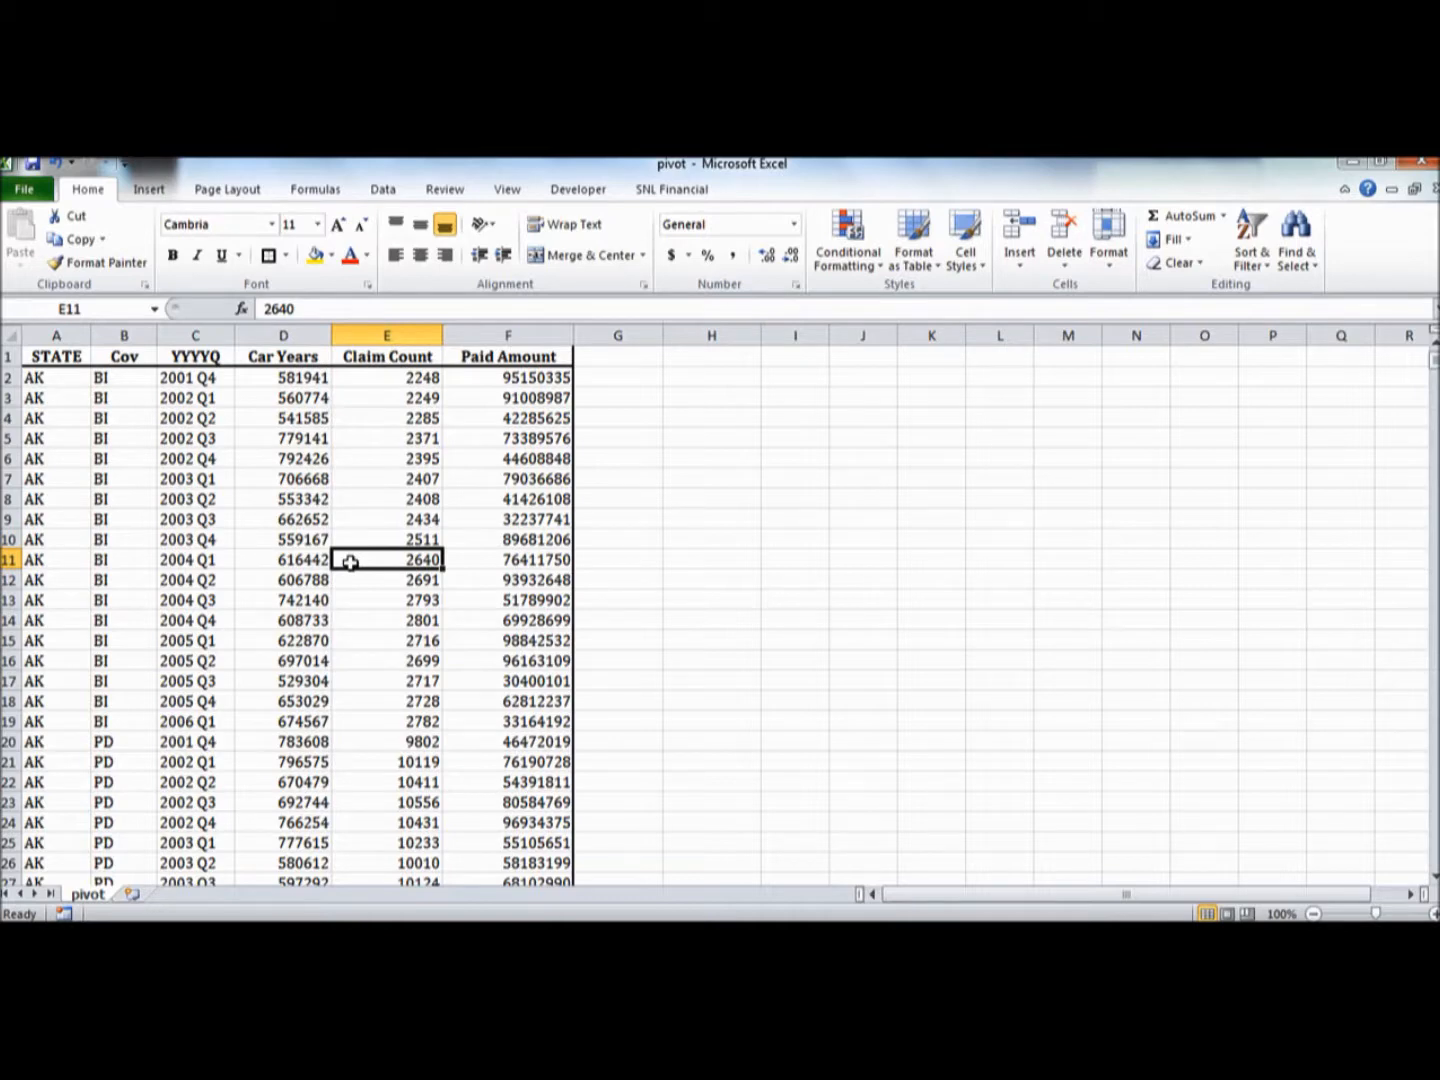
pyautogui.click(173, 400)
pyautogui.click(295, 399)
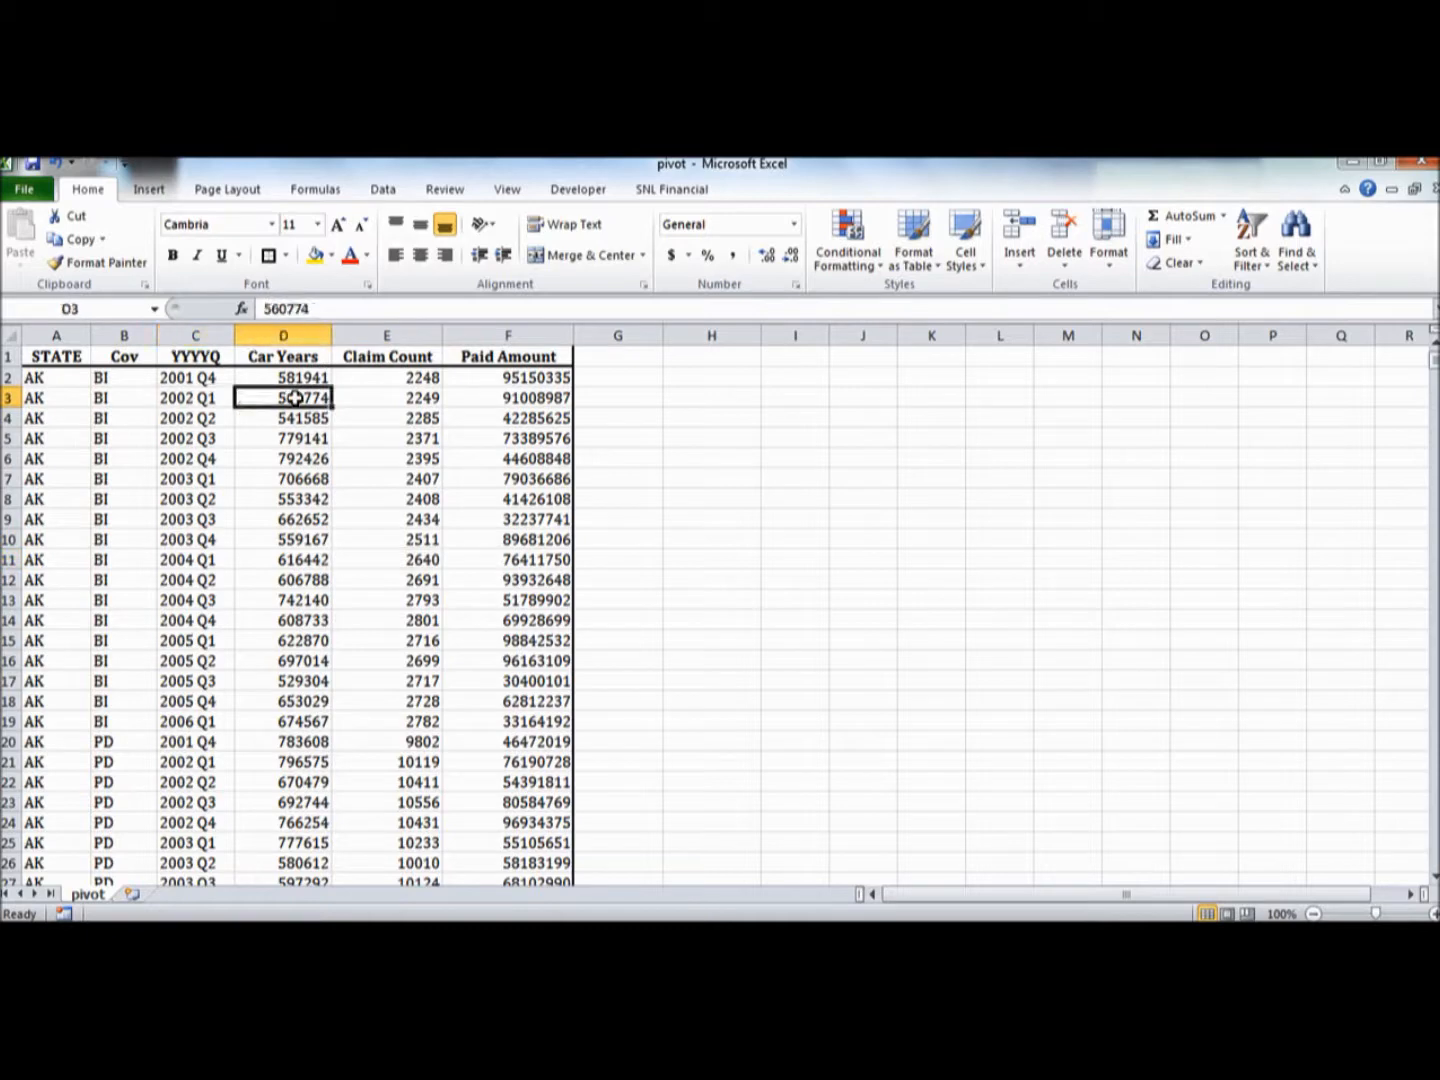
pyautogui.click(414, 398)
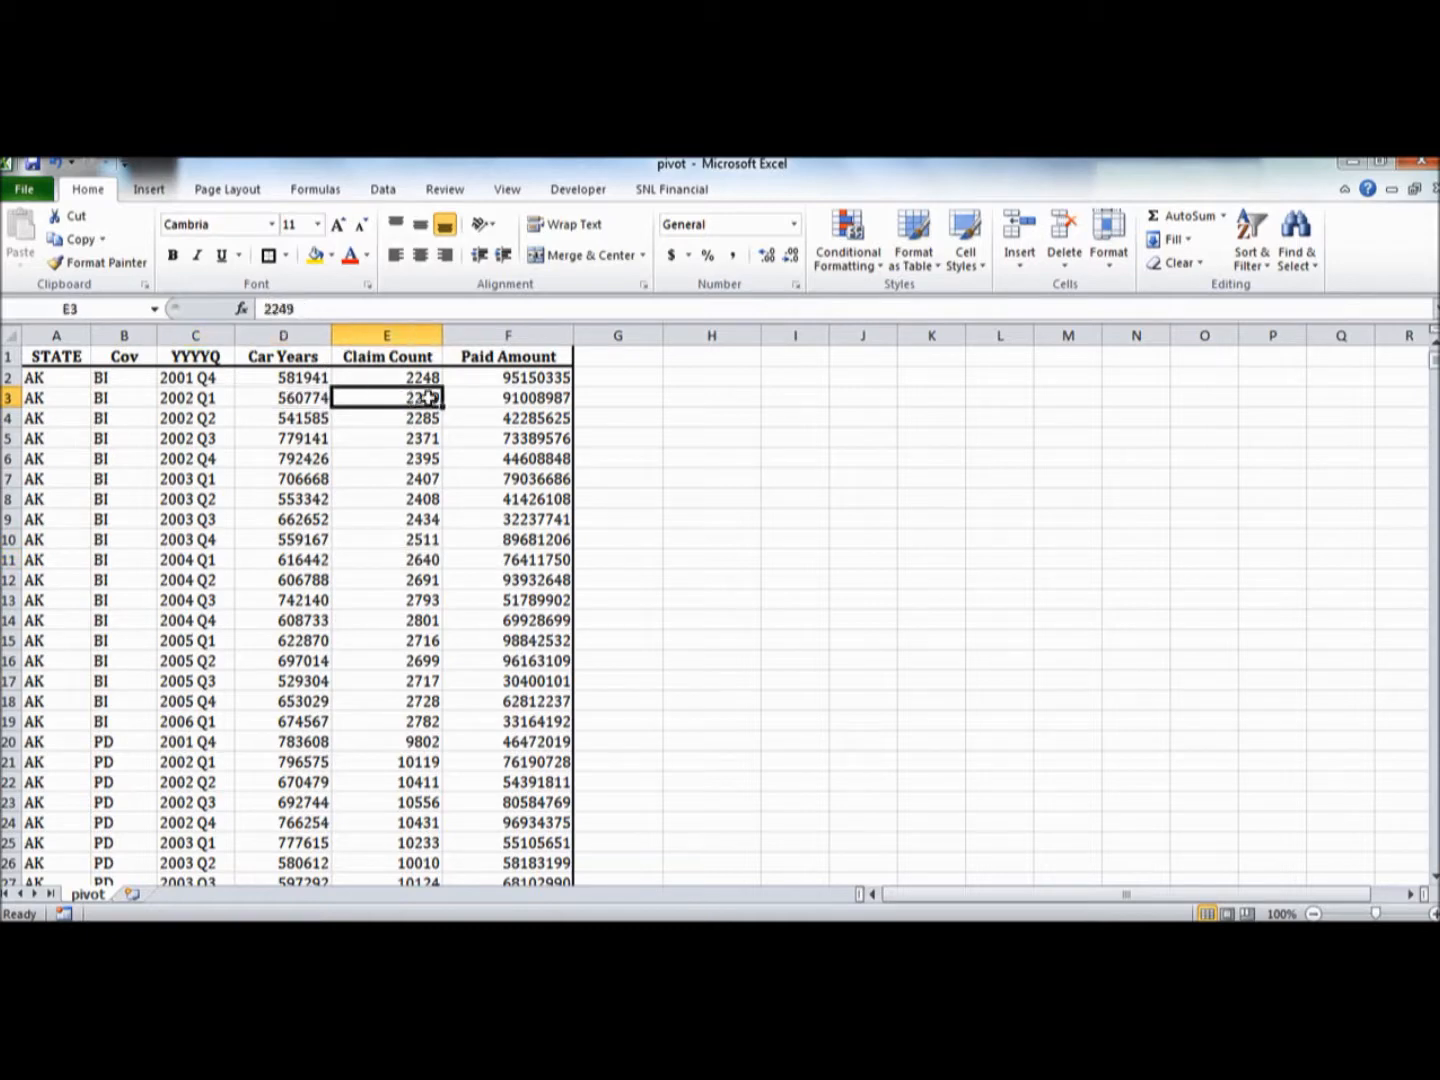
pyautogui.click(491, 398)
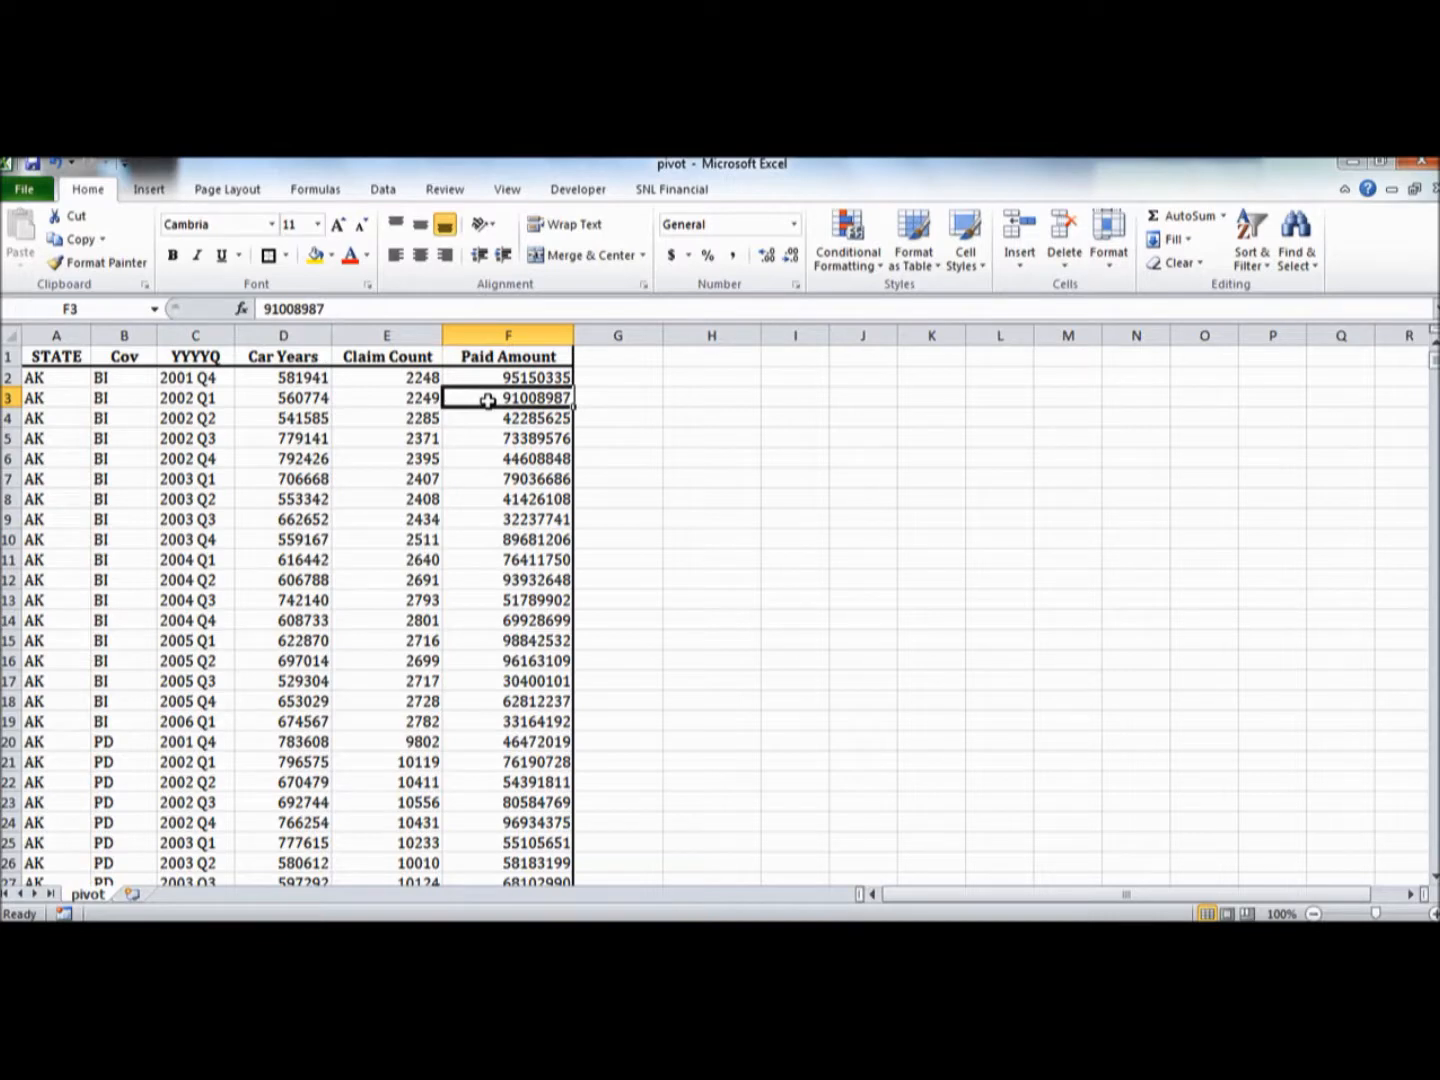
# Create a PivotTable on a new worksheet from the range pivot!$A$1:$F$4915
pyautogui.click(284, 604)
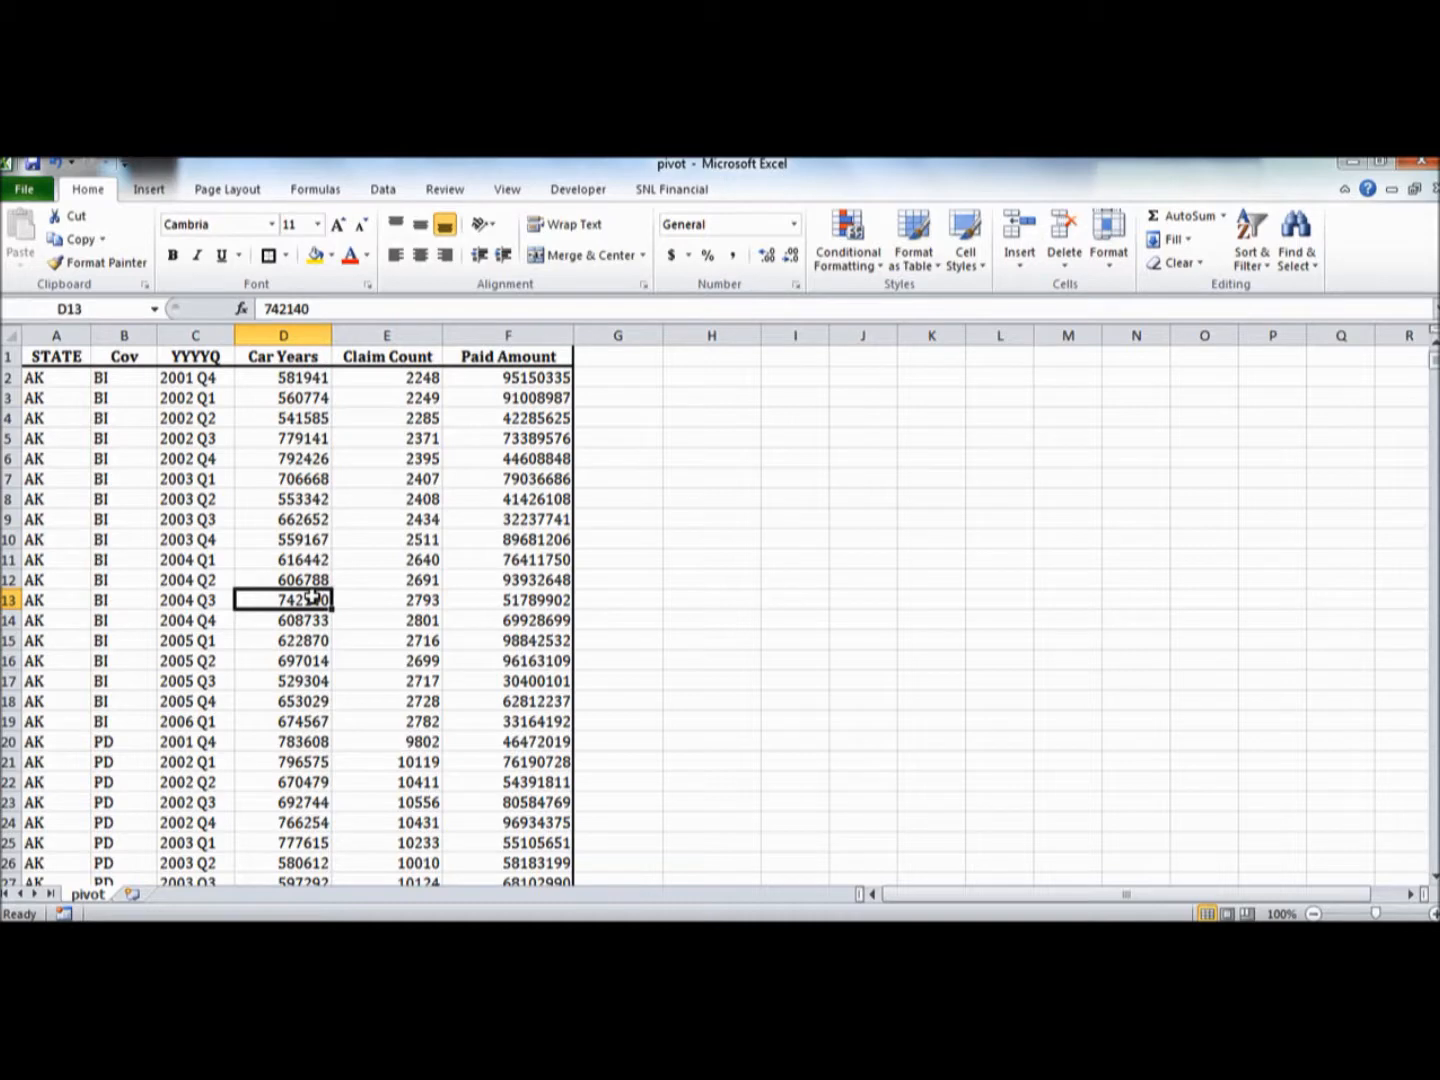
pyautogui.click(148, 191)
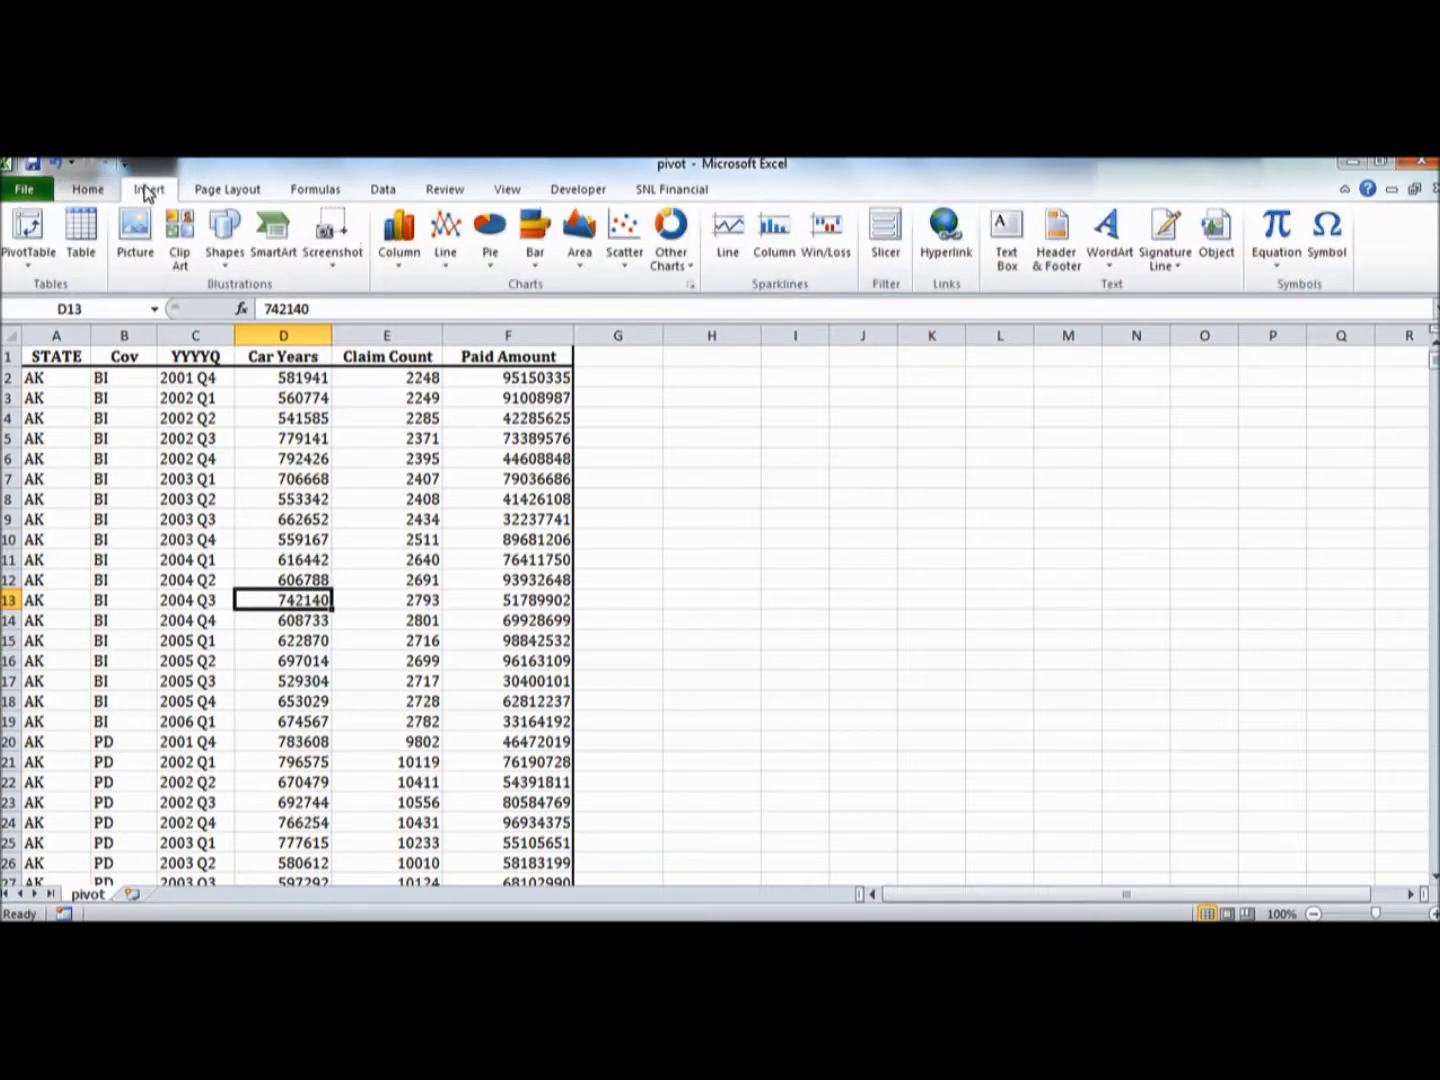
pyautogui.click(30, 229)
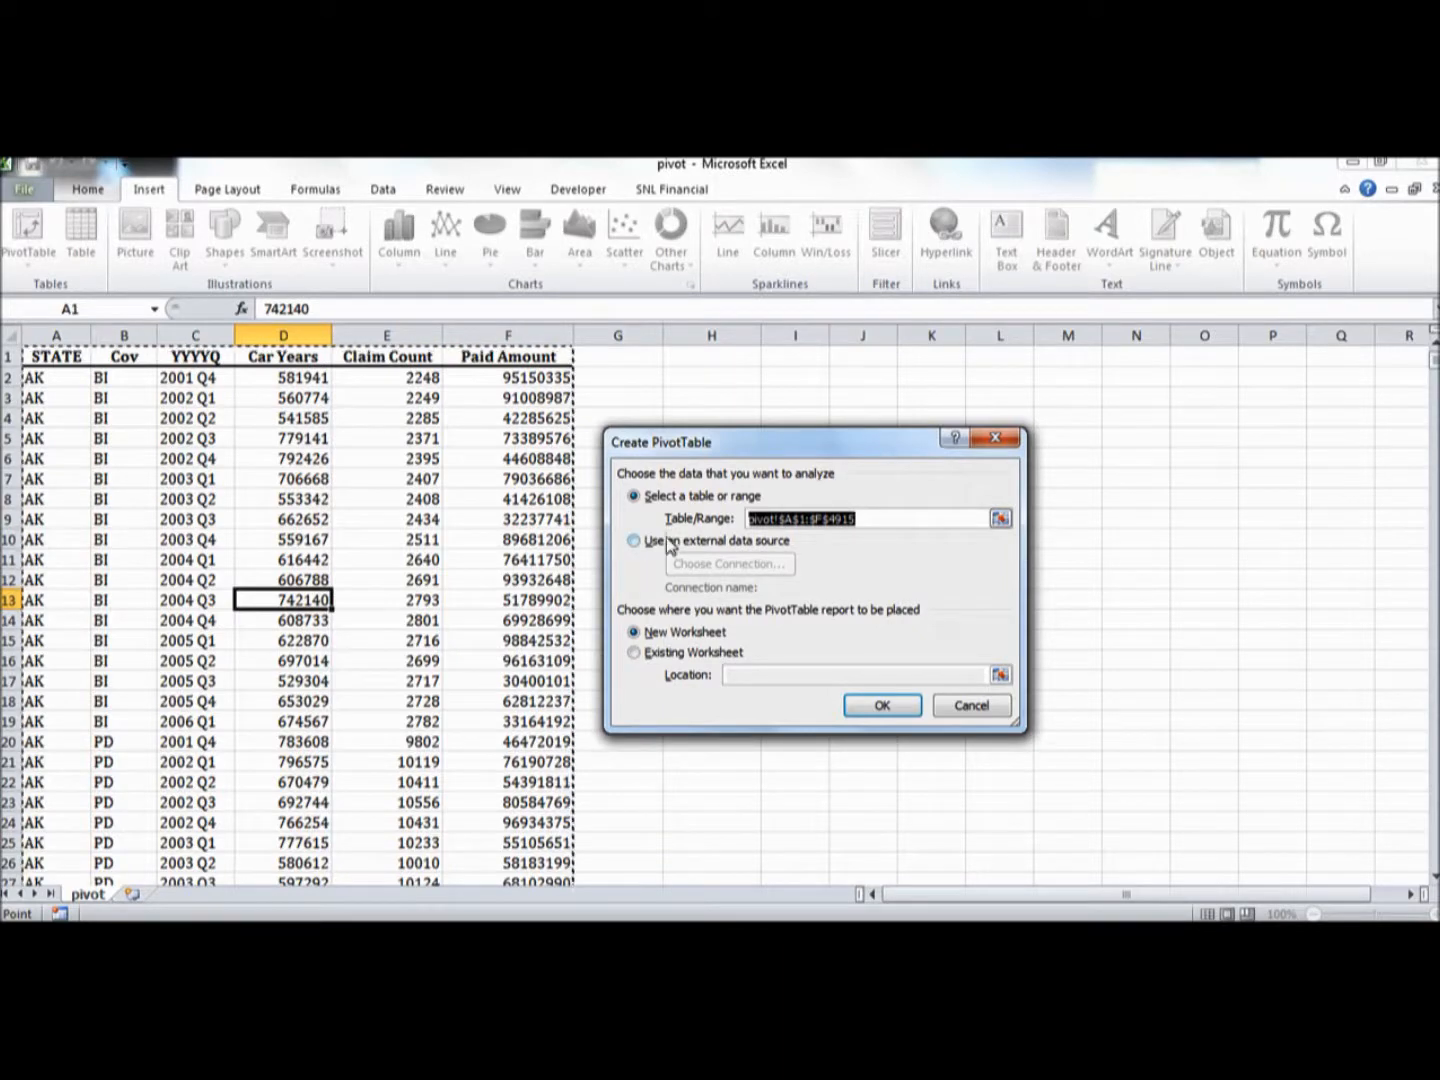
pyautogui.click(634, 541)
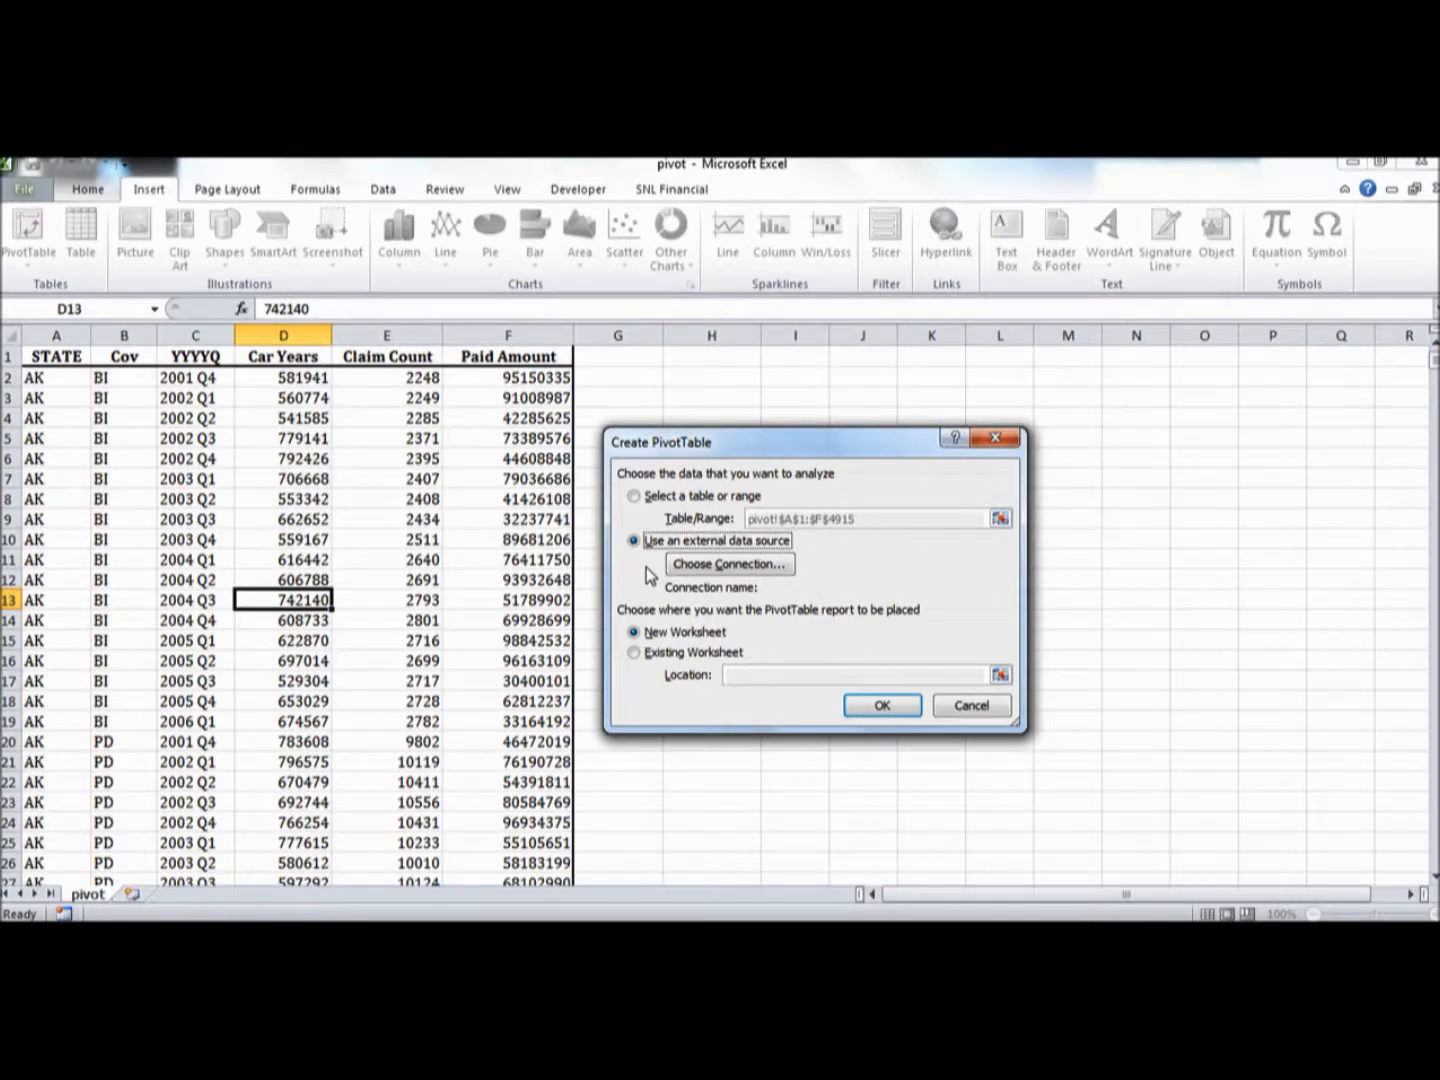
pyautogui.click(635, 497)
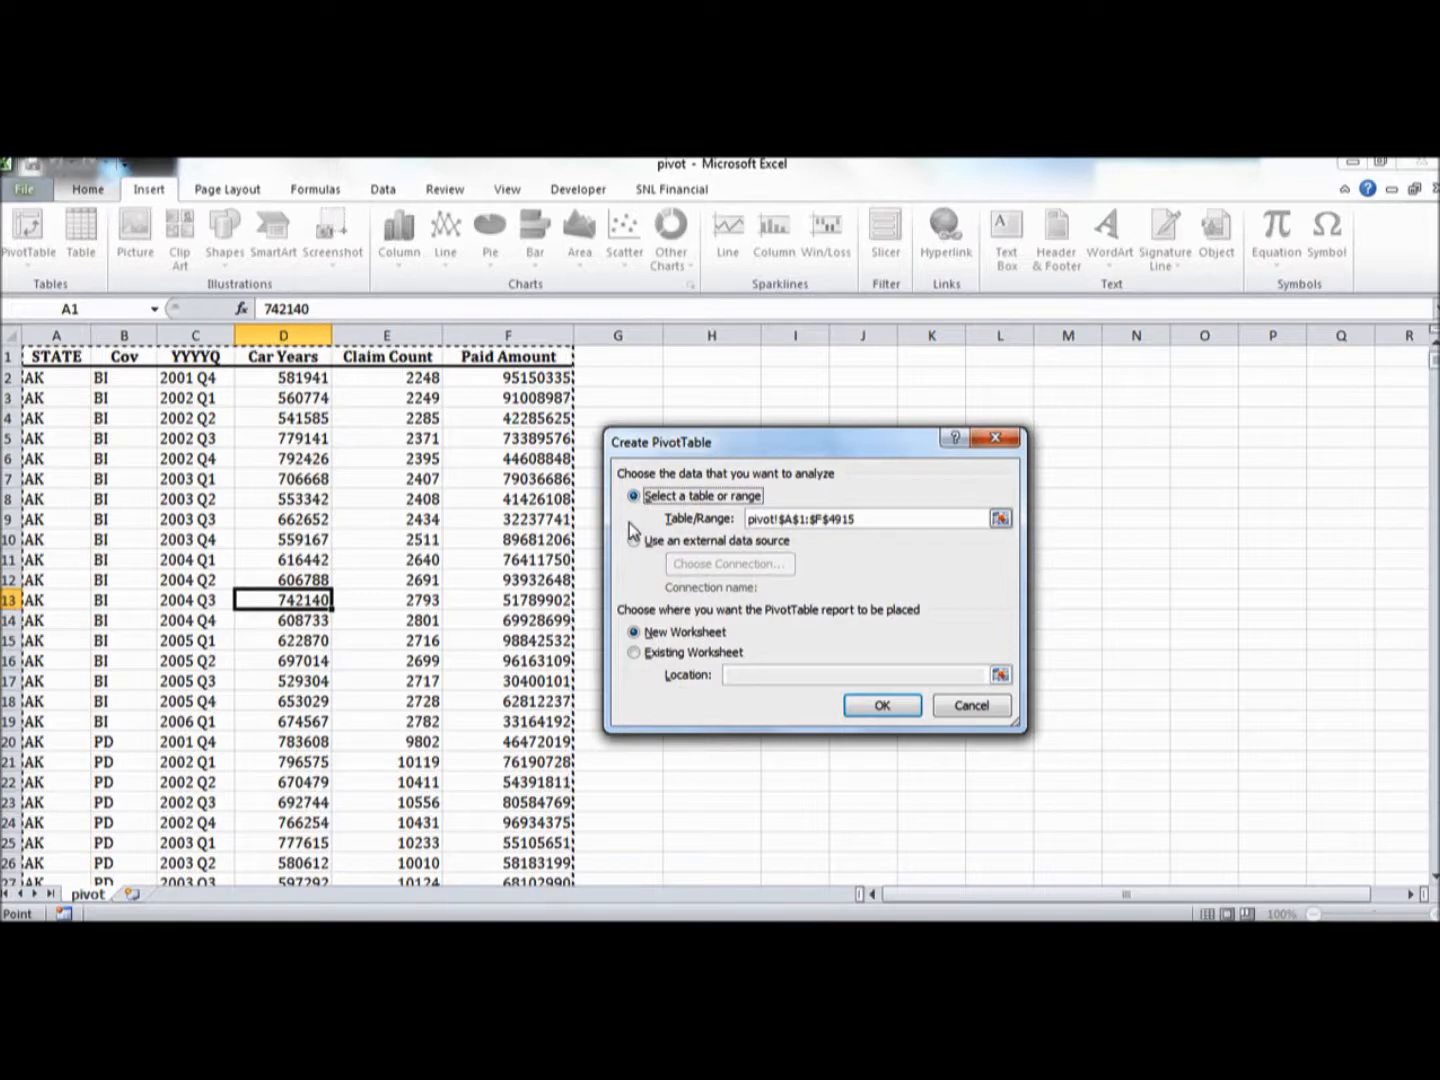
pyautogui.click(633, 652)
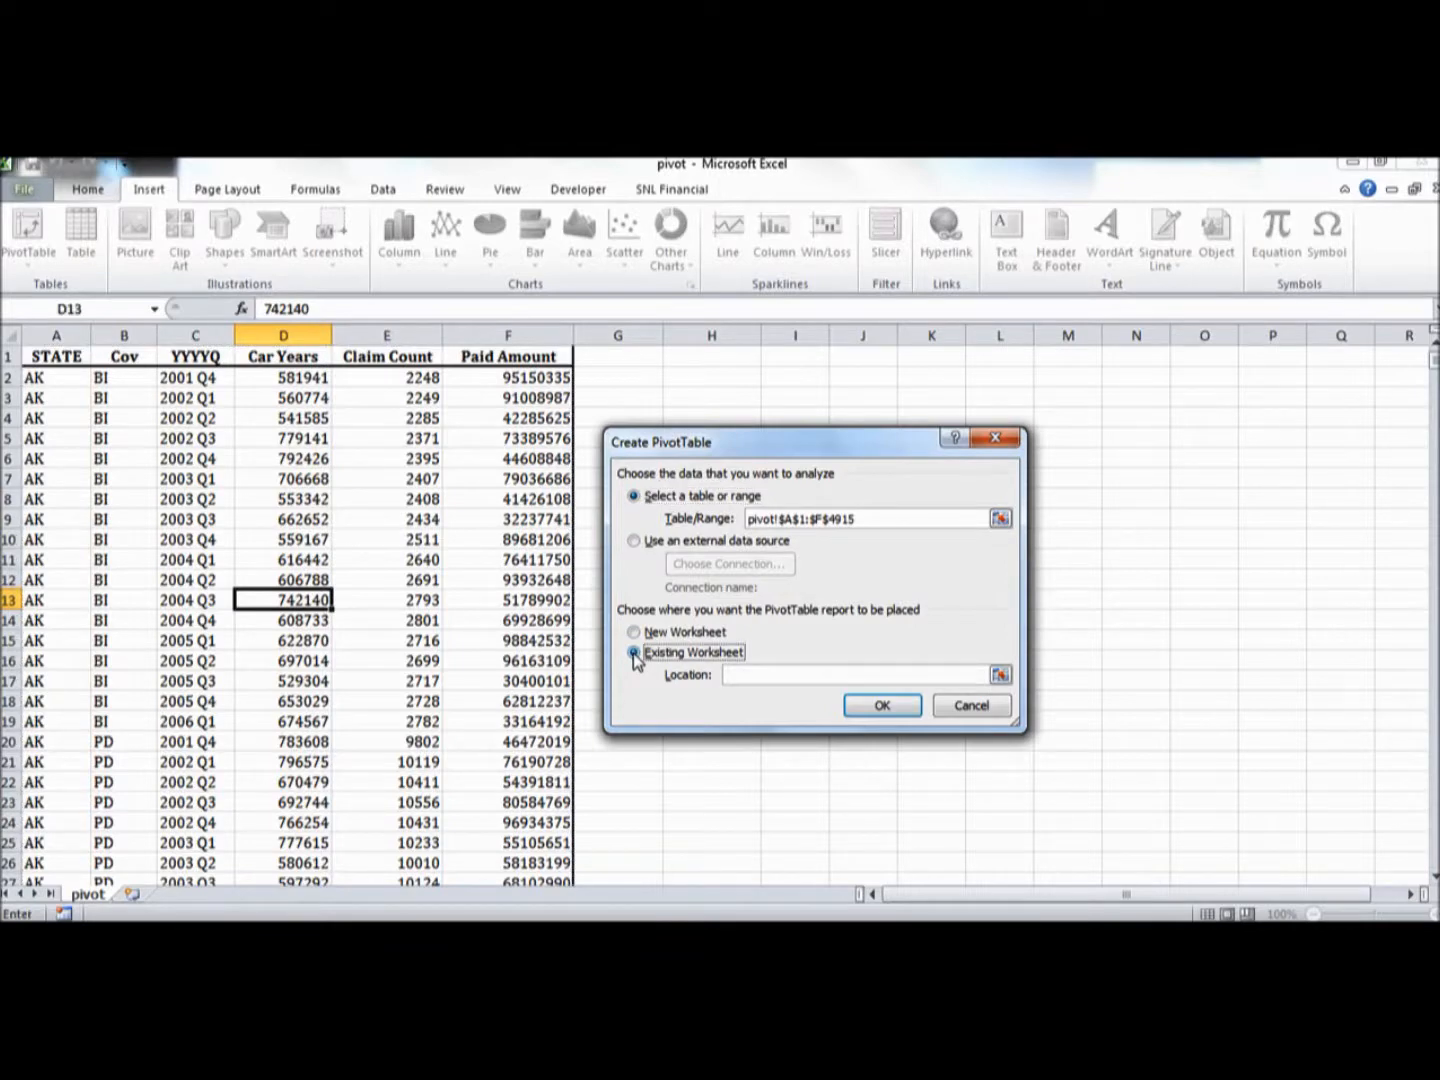
pyautogui.click(743, 677)
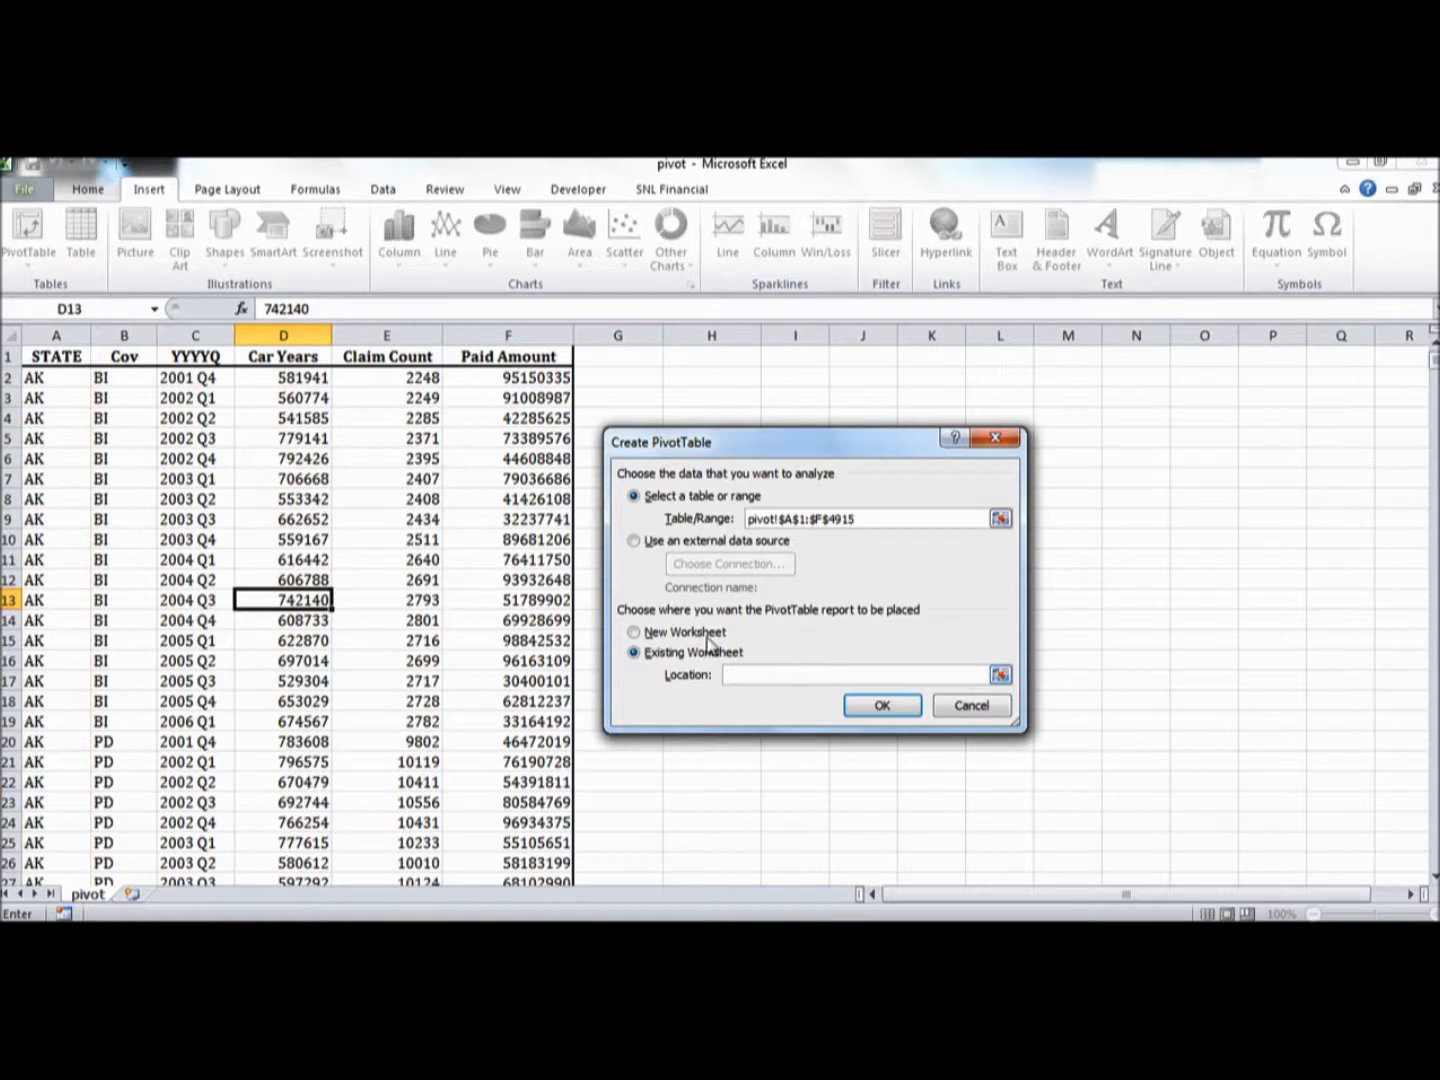
pyautogui.click(634, 634)
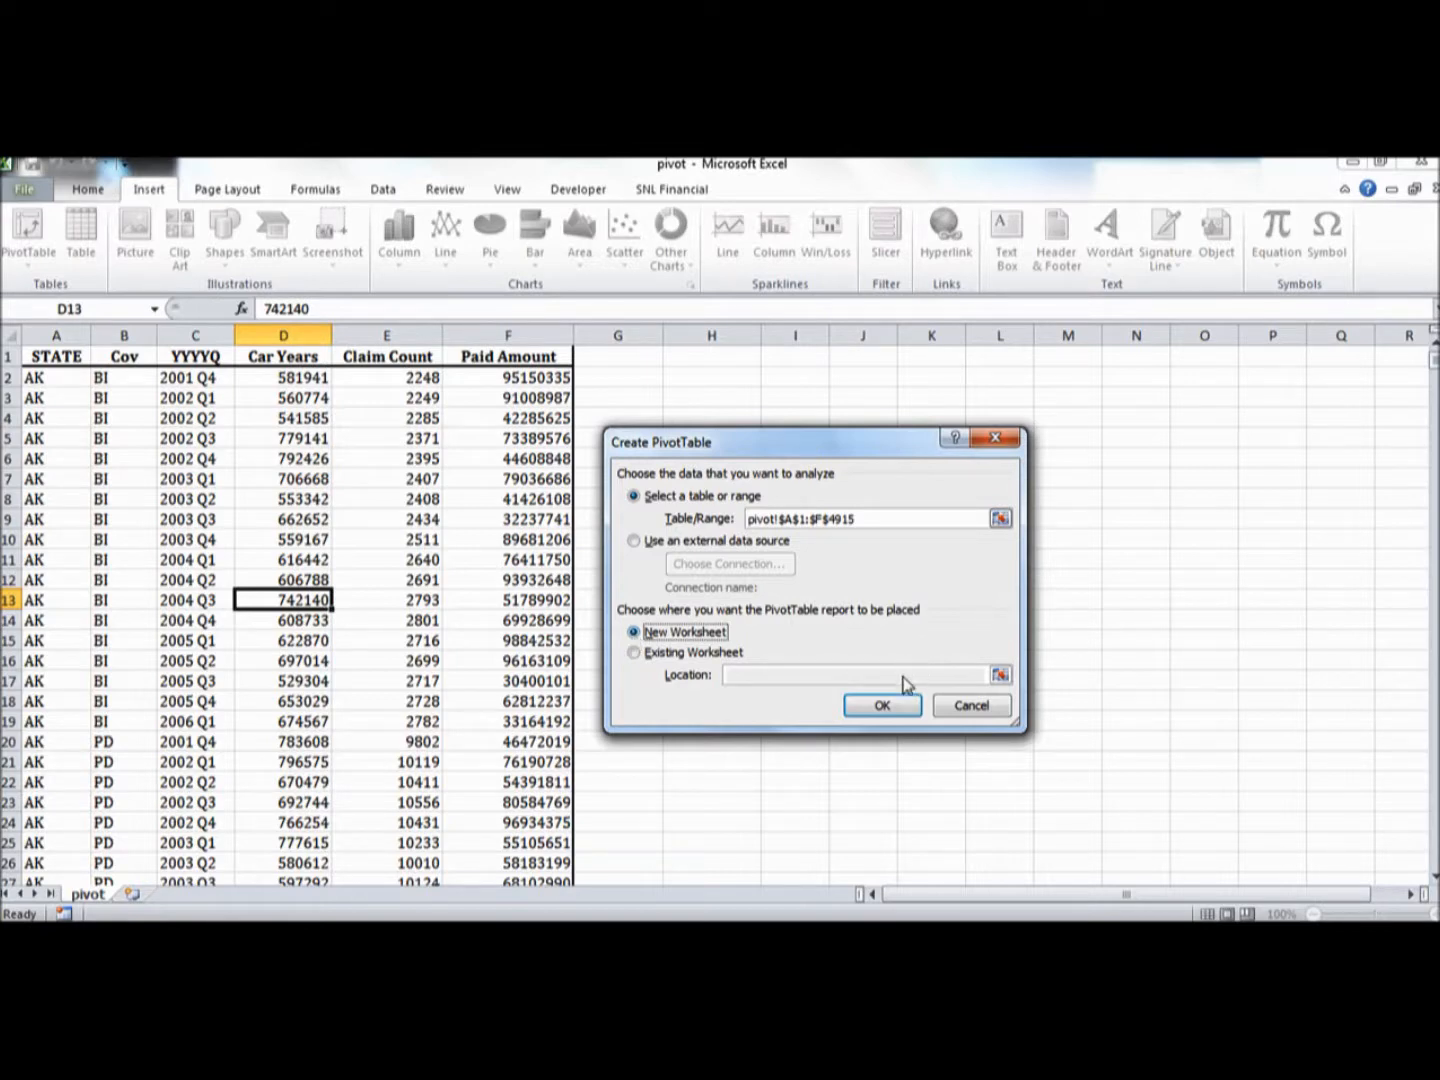
pyautogui.click(881, 707)
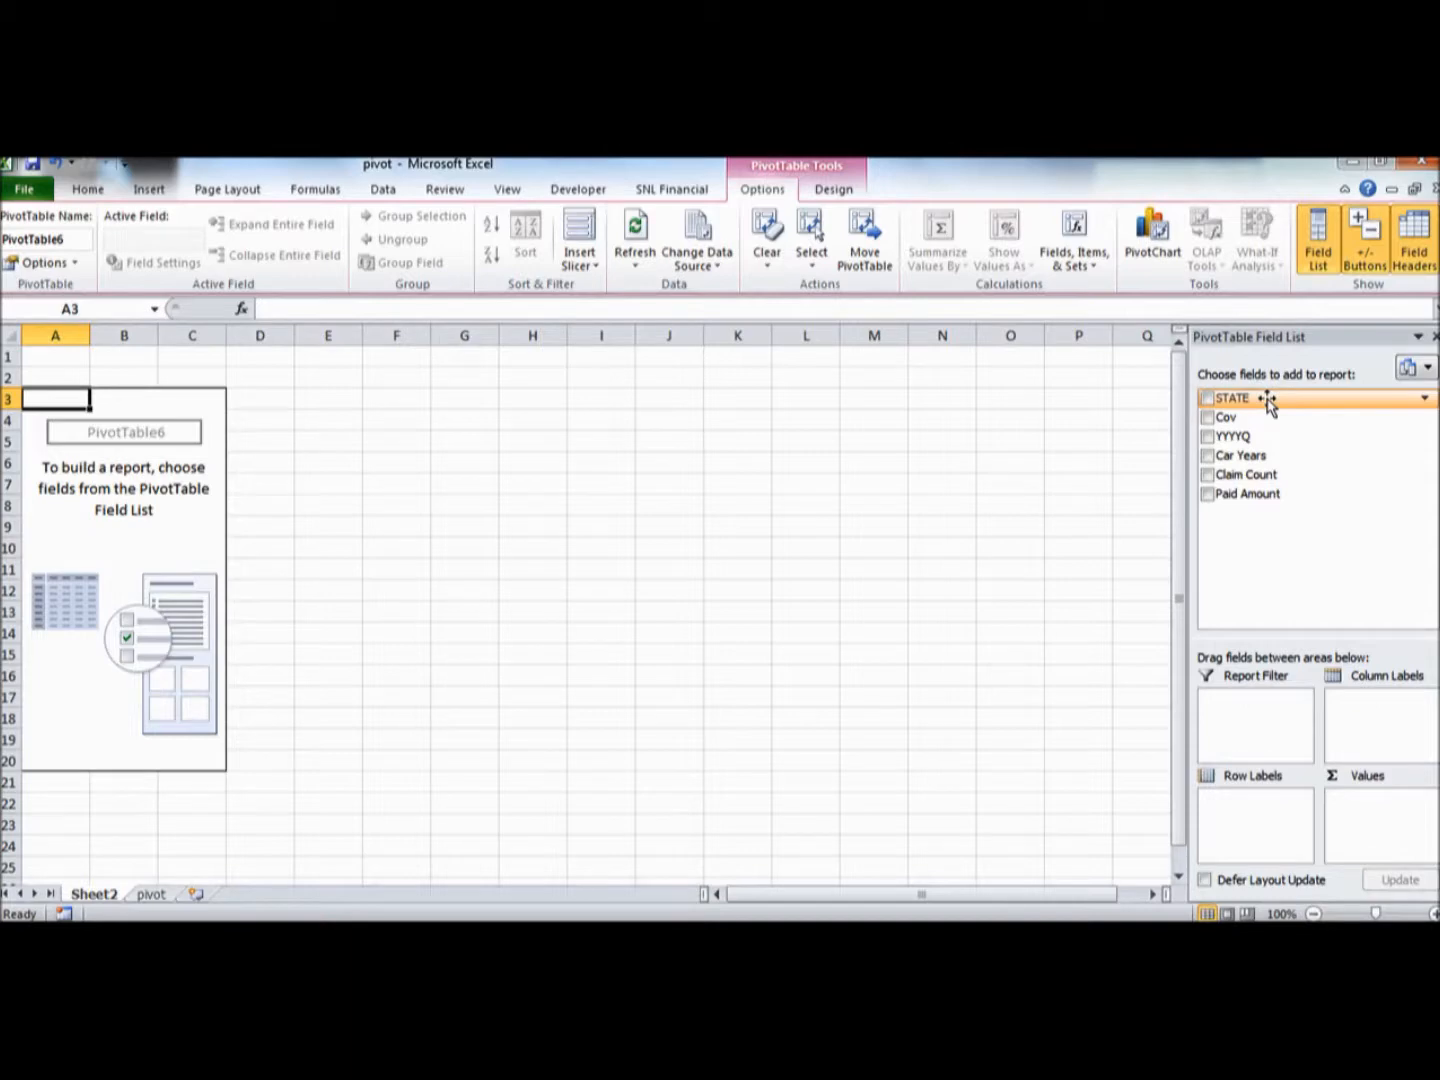
# Add all six fields to the PivotTable as row labels and move STATE and Cov to the report filter
pyautogui.click(1207, 398)
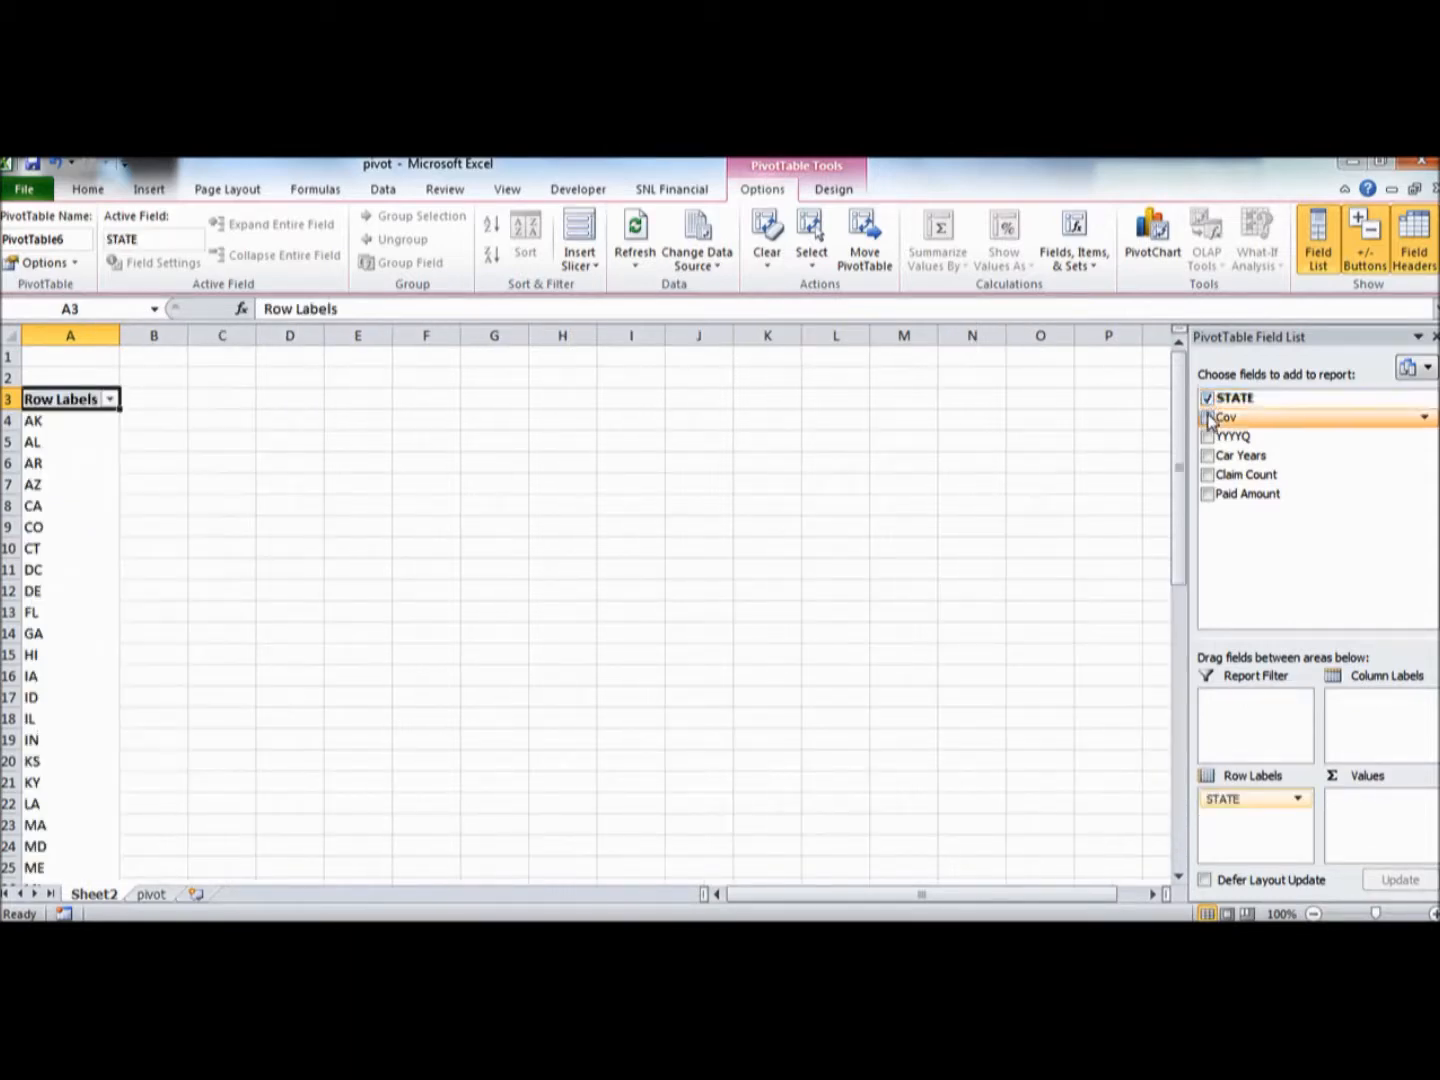
pyautogui.click(1207, 419)
pyautogui.click(1208, 436)
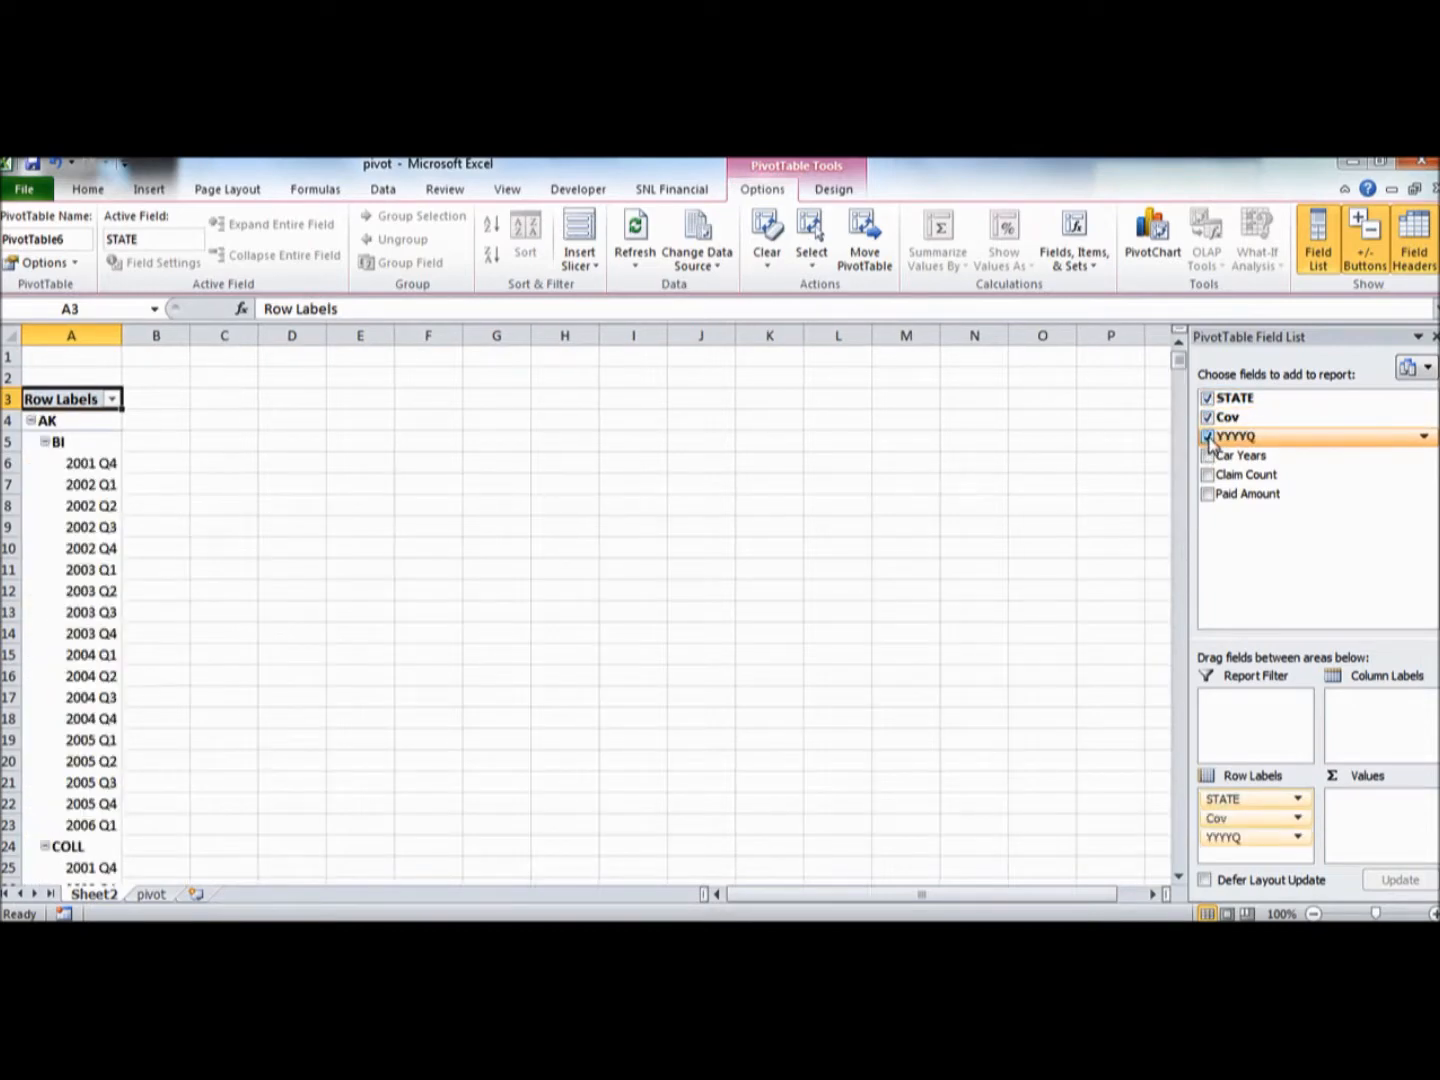
pyautogui.click(1208, 457)
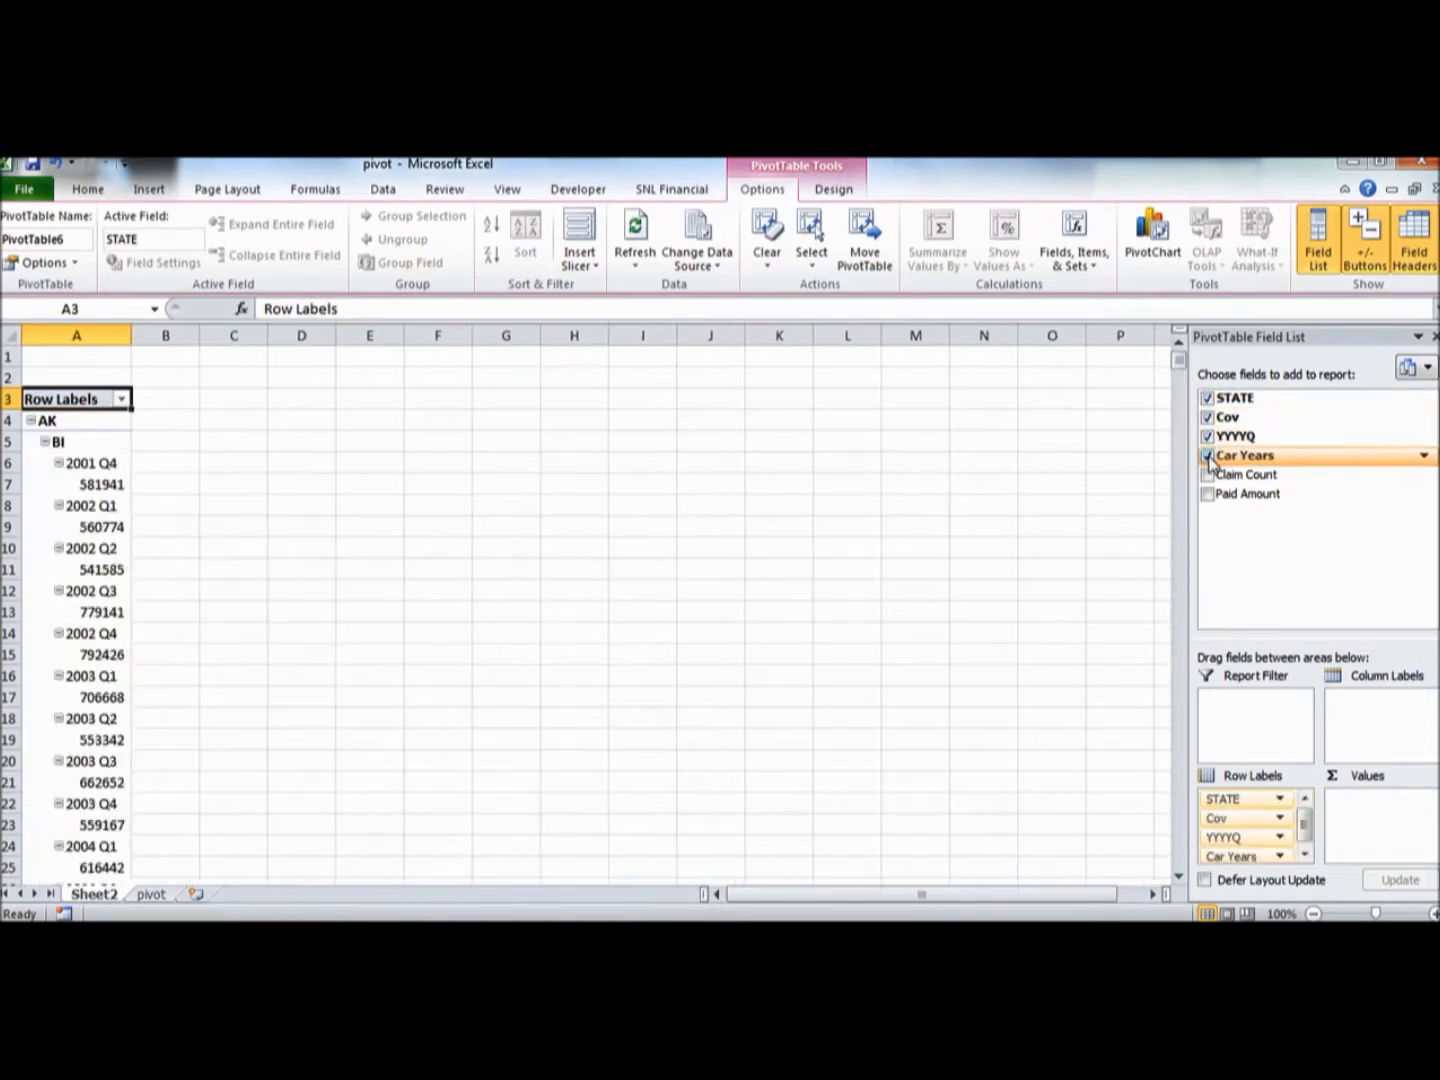
pyautogui.click(1207, 475)
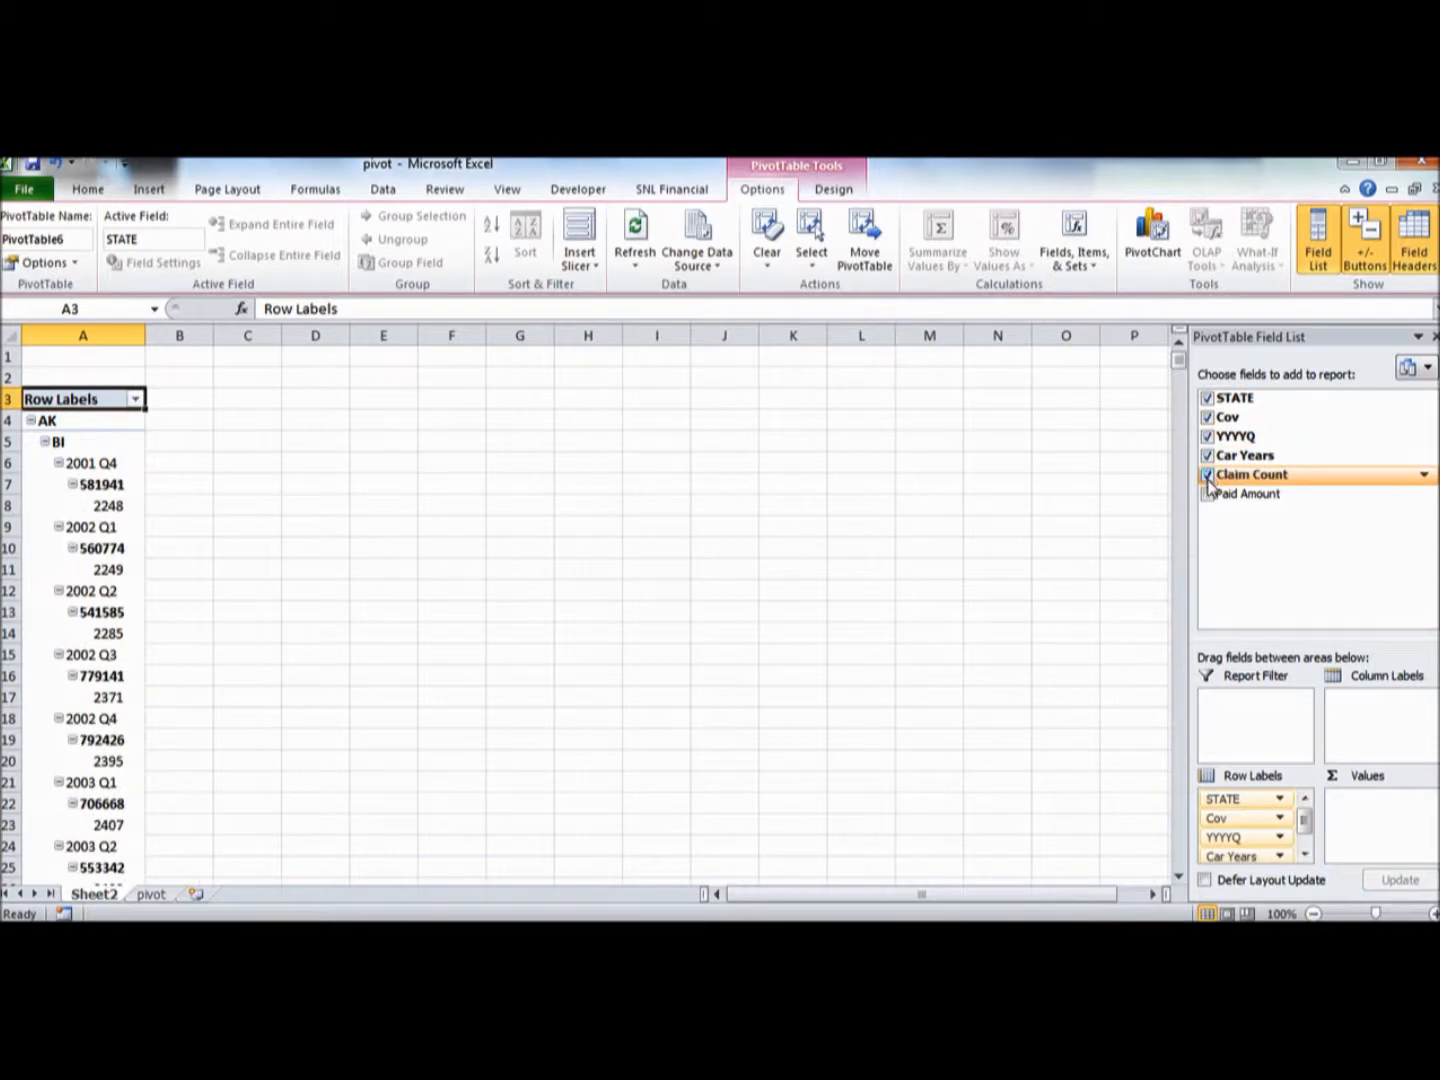
pyautogui.click(1209, 495)
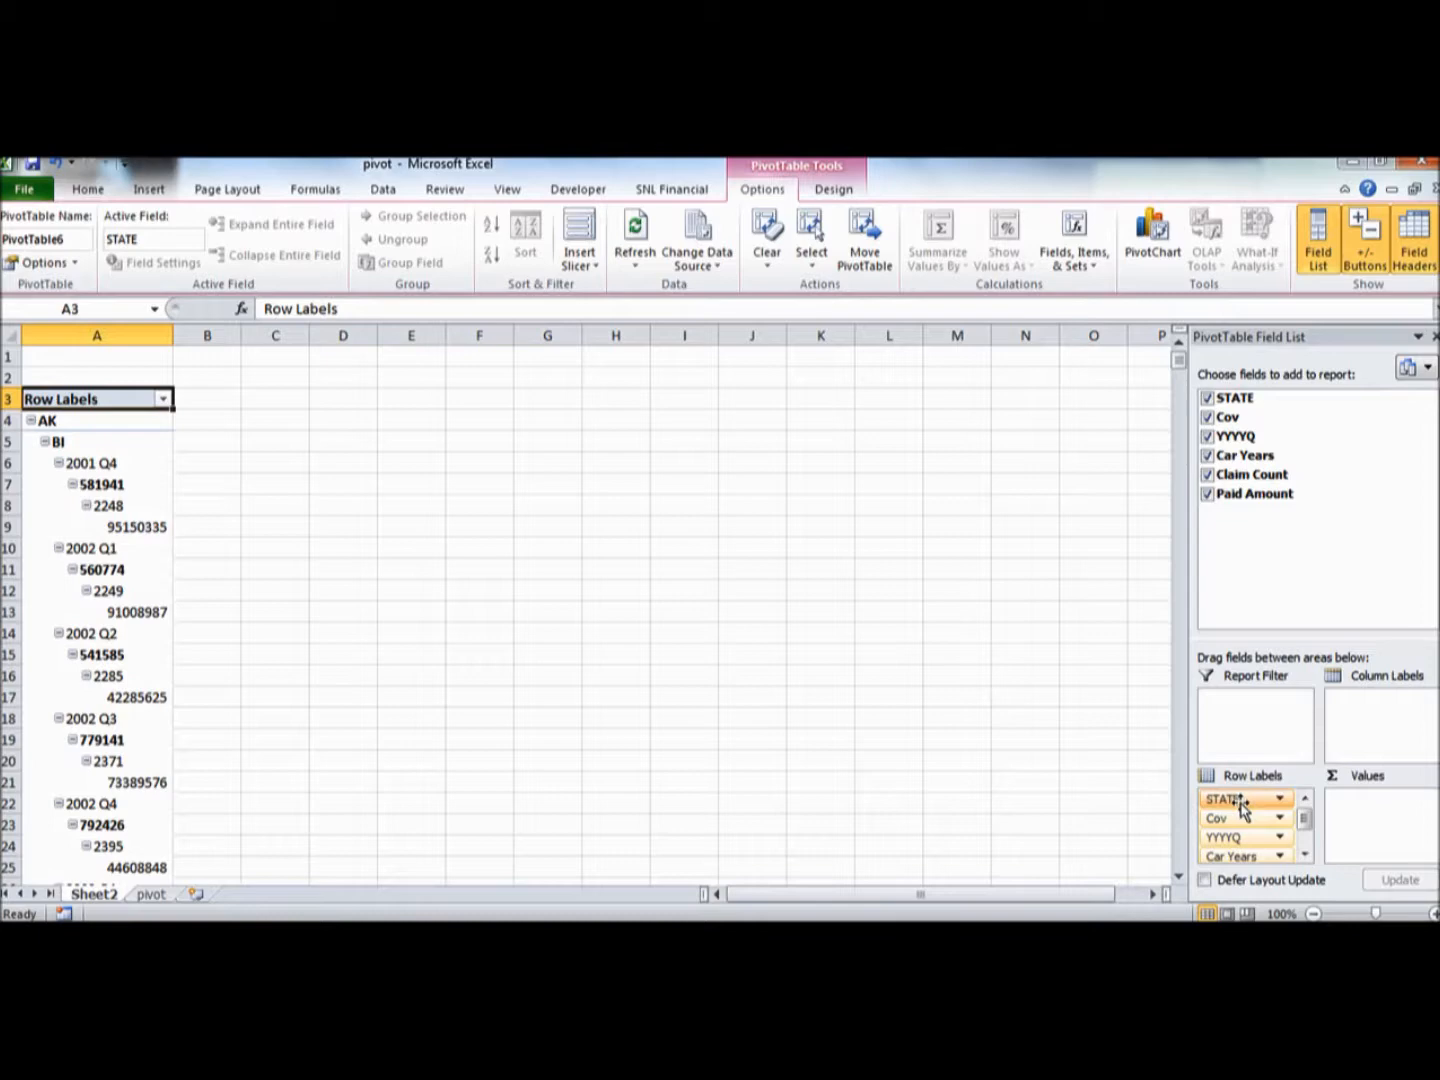
pyautogui.moveTo(1240, 805); pyautogui.dragTo(1232, 716)
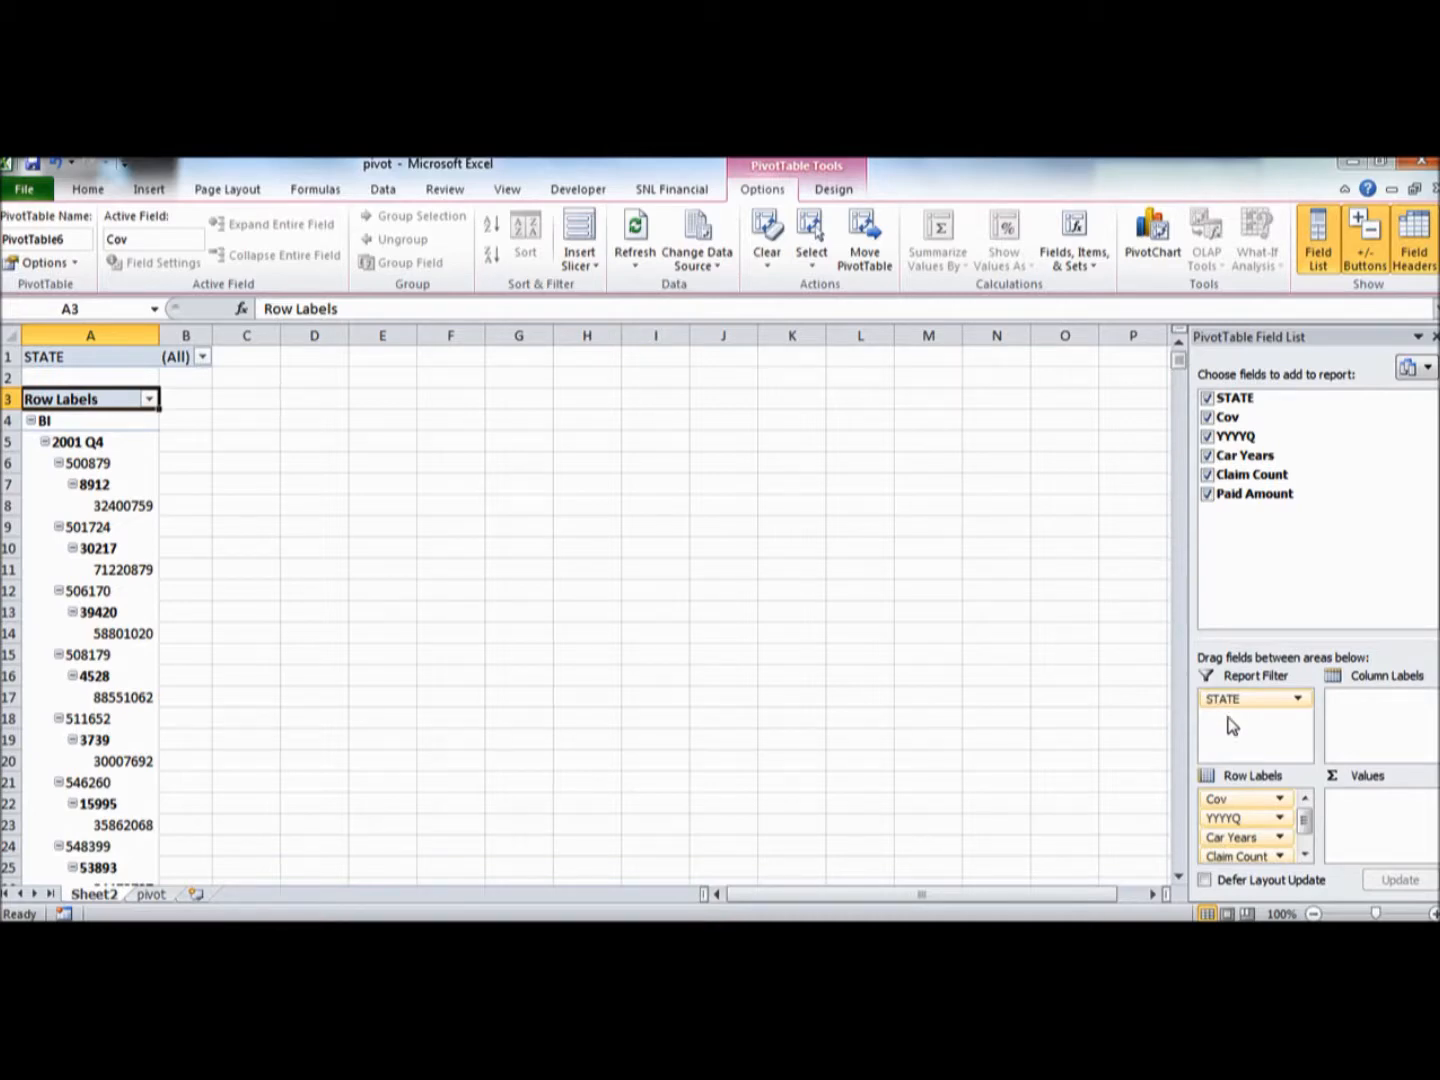
pyautogui.moveTo(1226, 803); pyautogui.dragTo(1235, 735)
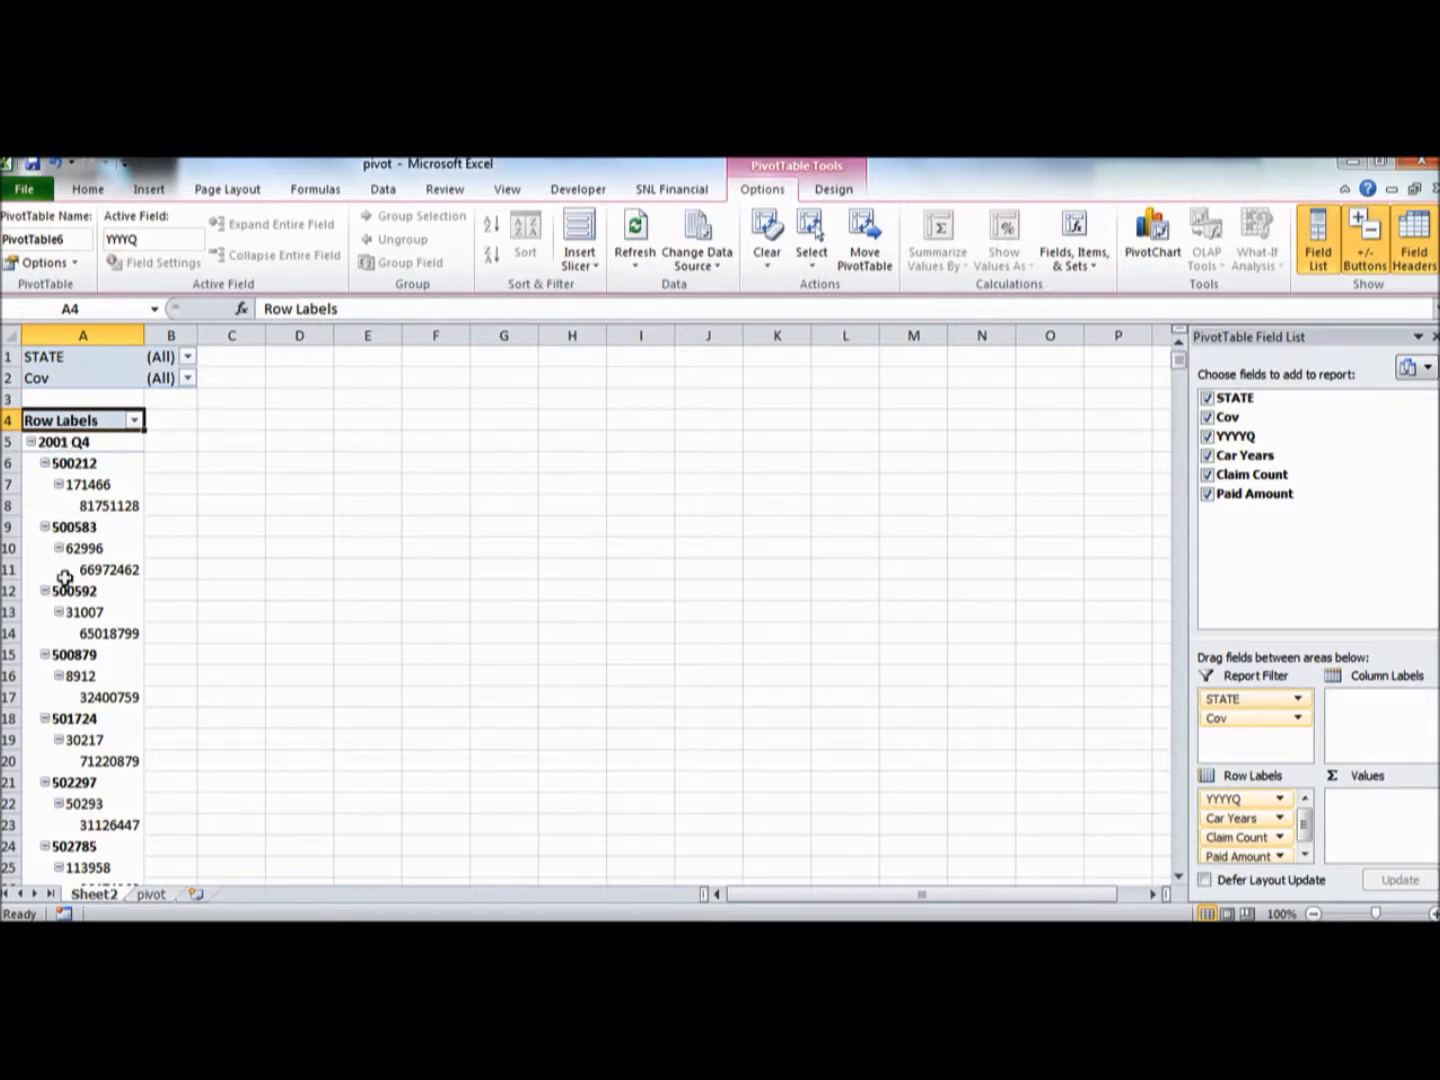
# Filter the PivotTable's STATE field to AK only, with multiple item selection enabled
pyautogui.click(187, 355)
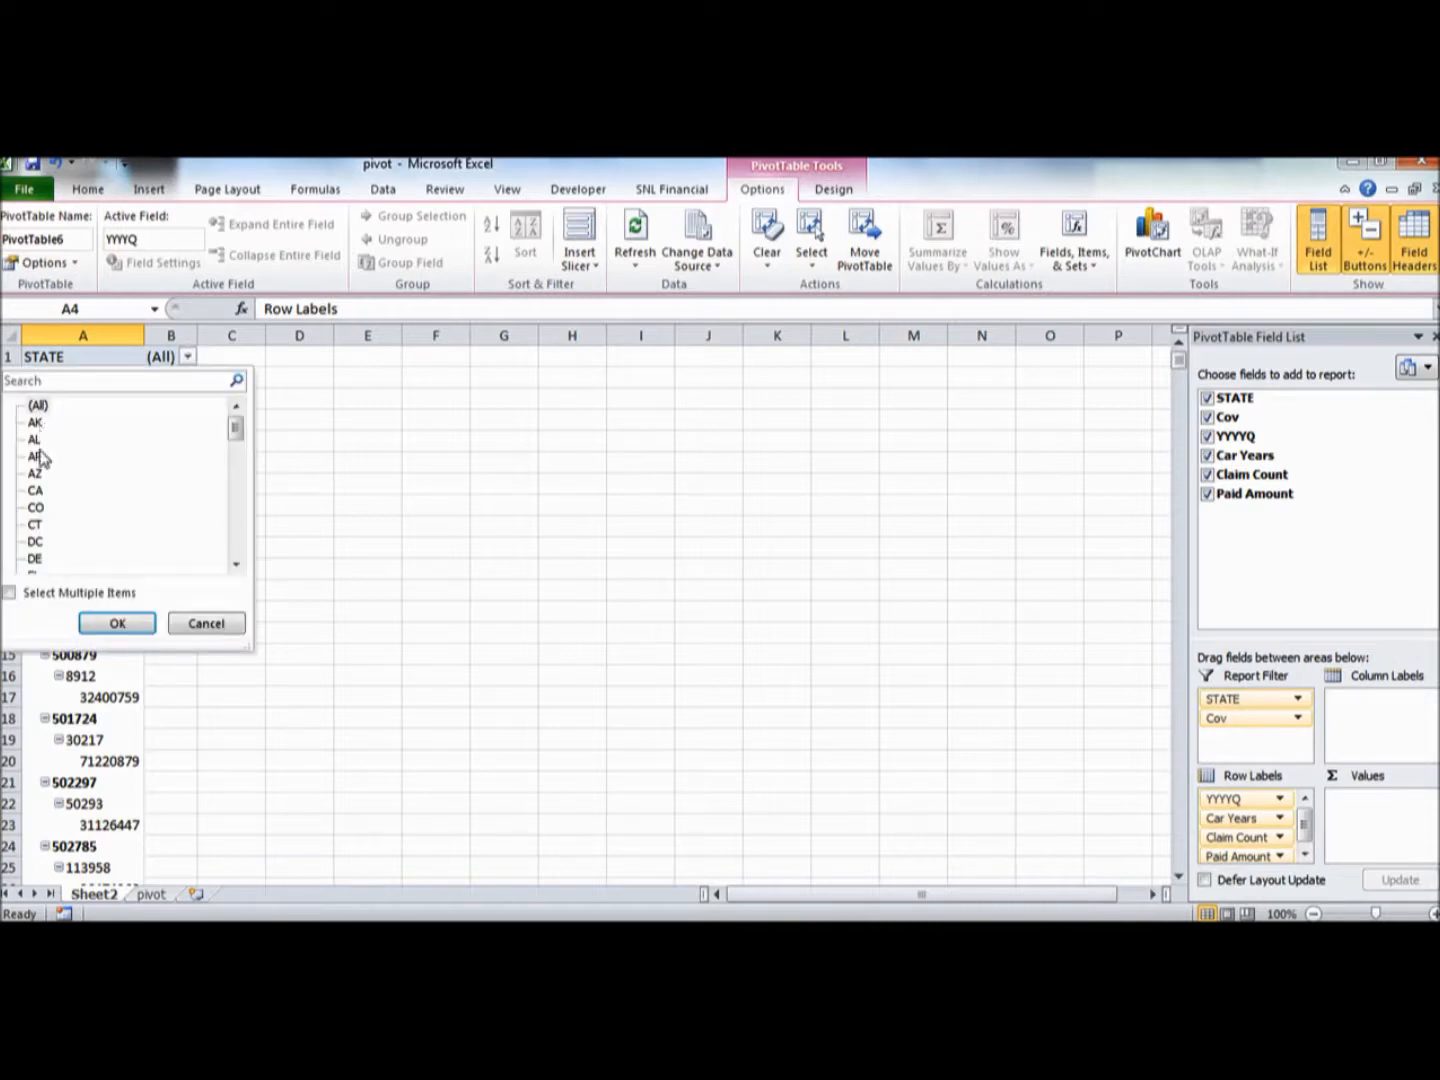
pyautogui.moveTo(237, 427)
pyautogui.mouseDown()
pyautogui.moveTo(238, 500)
pyautogui.moveTo(239, 420)
pyautogui.mouseUp()
pyautogui.click(11, 594)
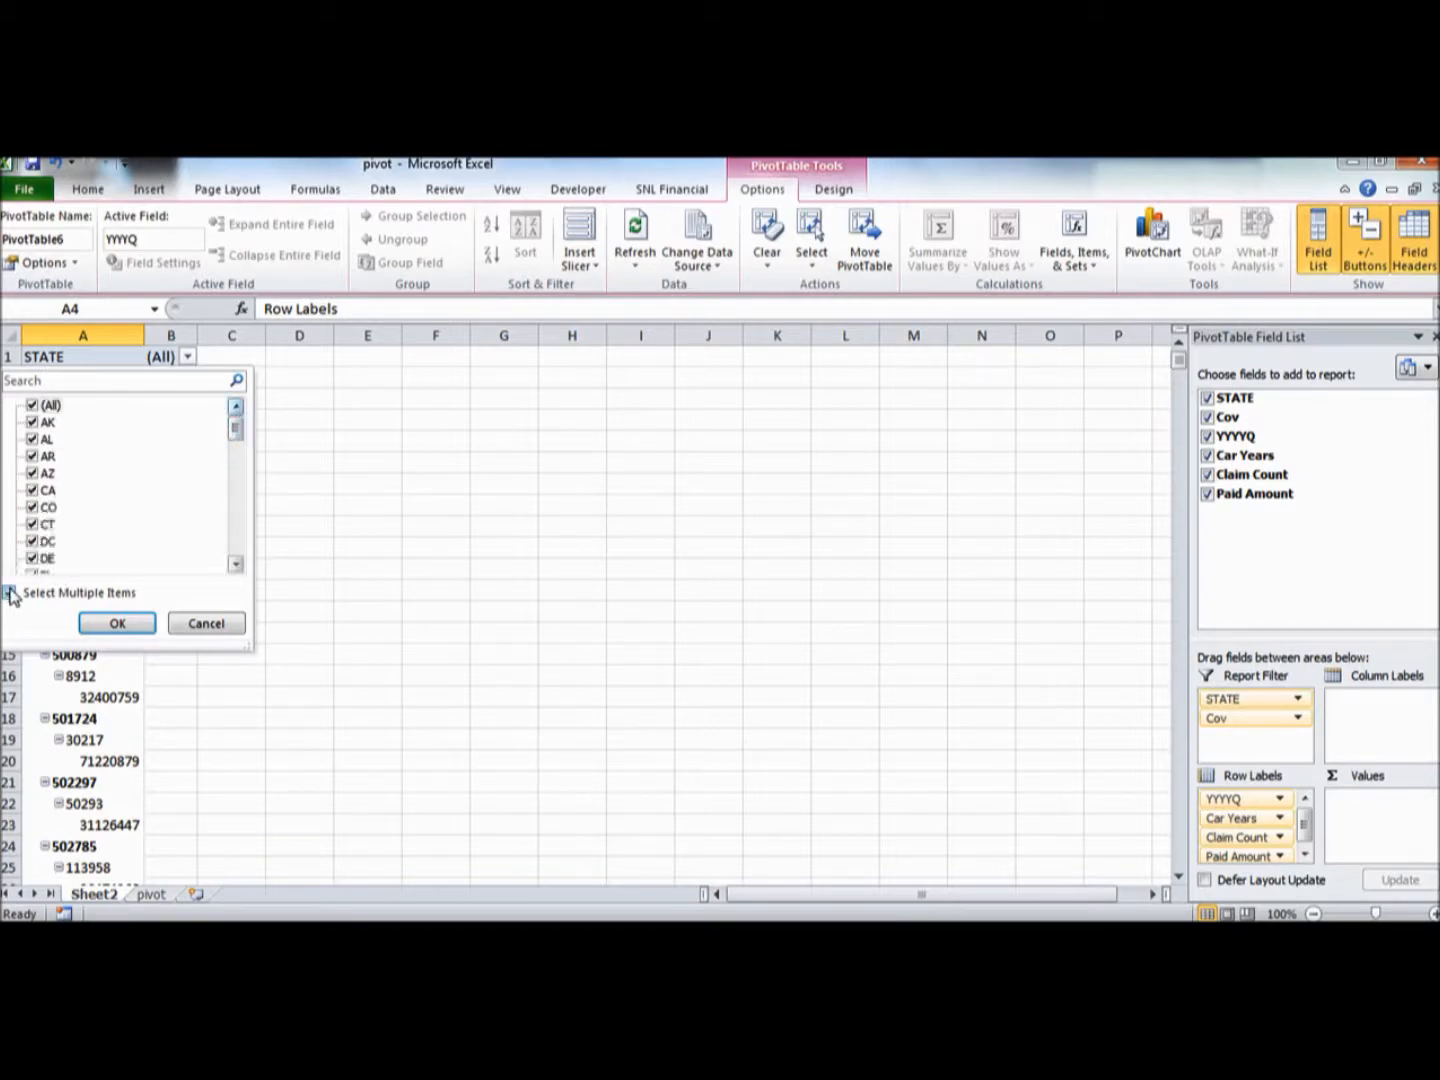
pyautogui.click(33, 405)
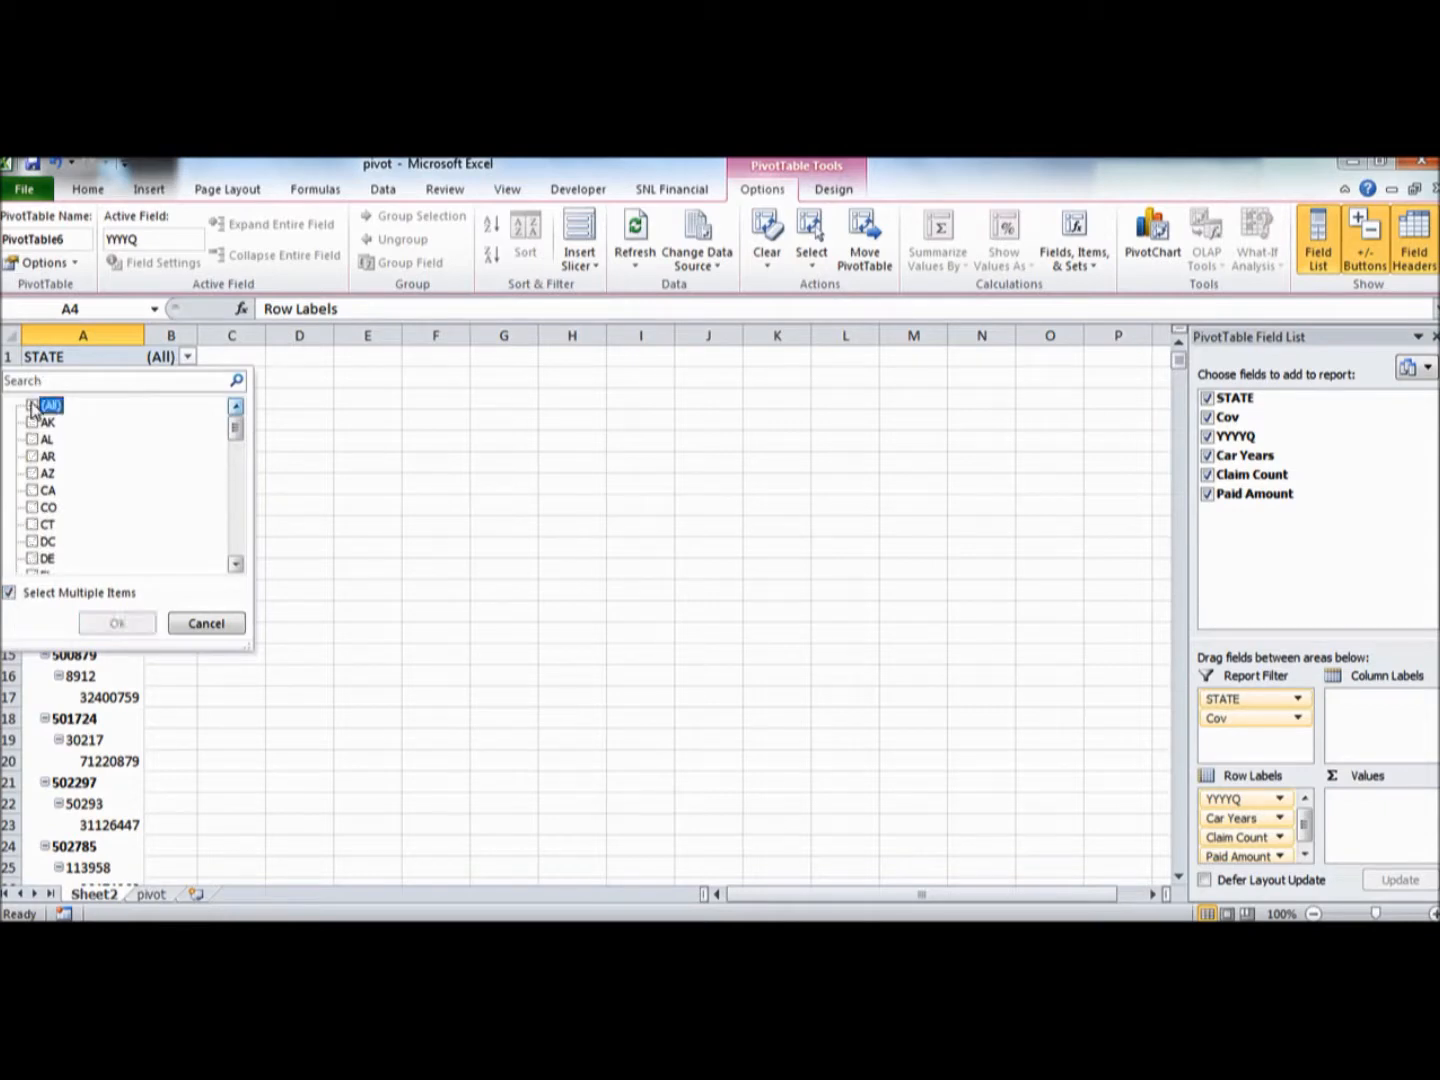
pyautogui.click(36, 425)
pyautogui.click(32, 423)
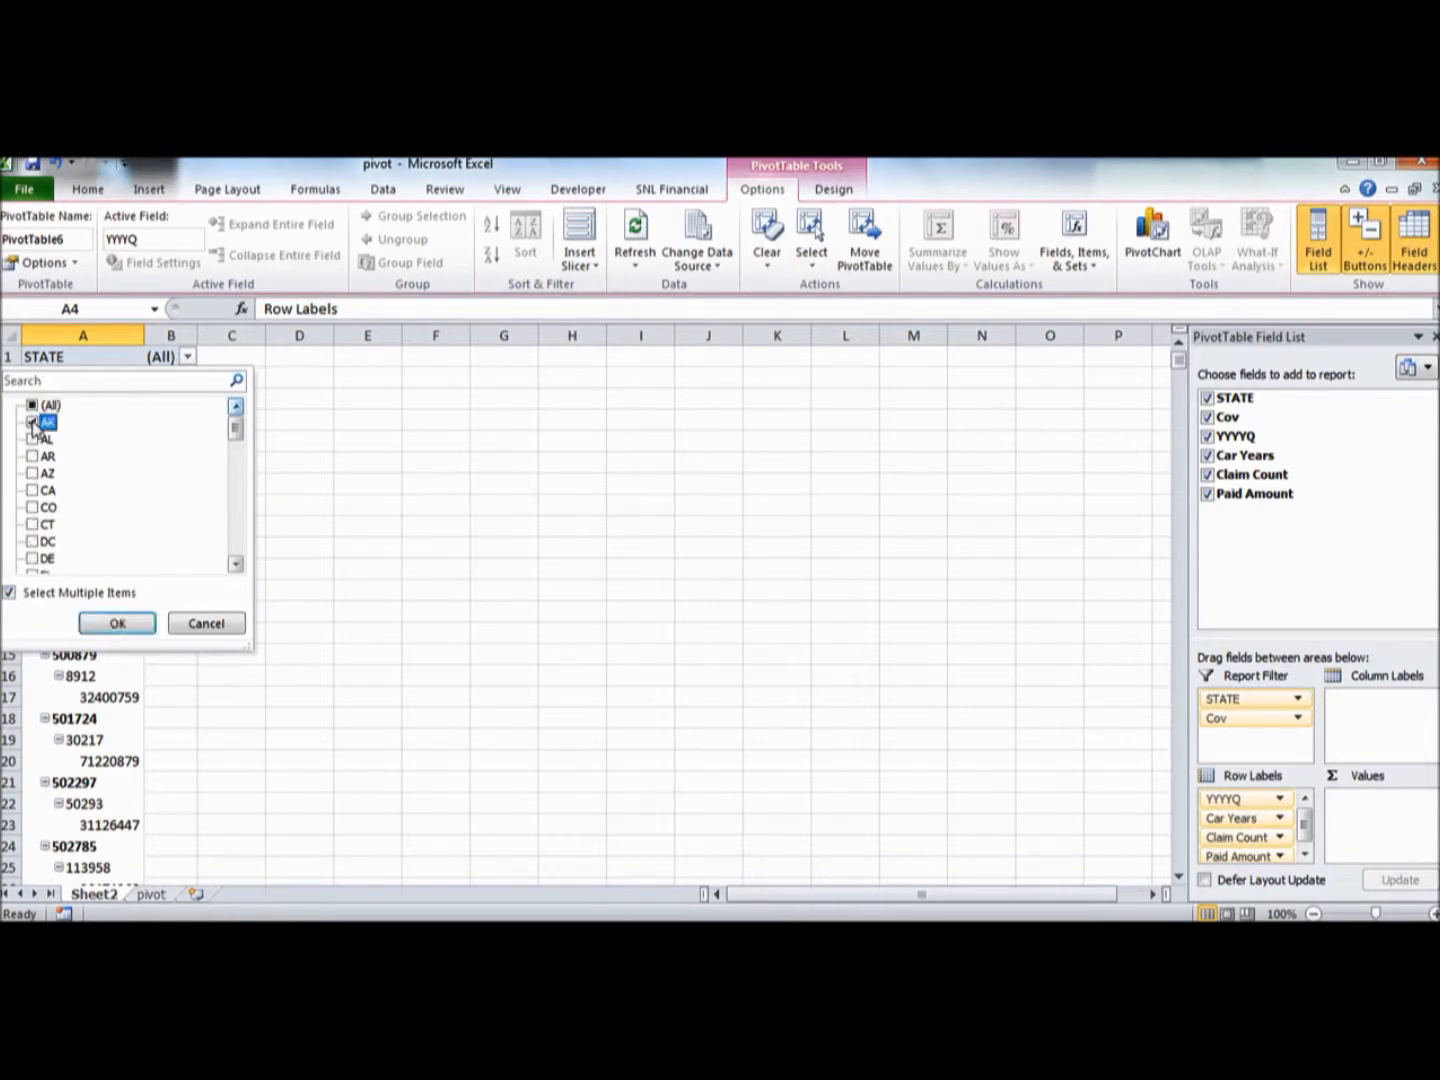
pyautogui.click(117, 624)
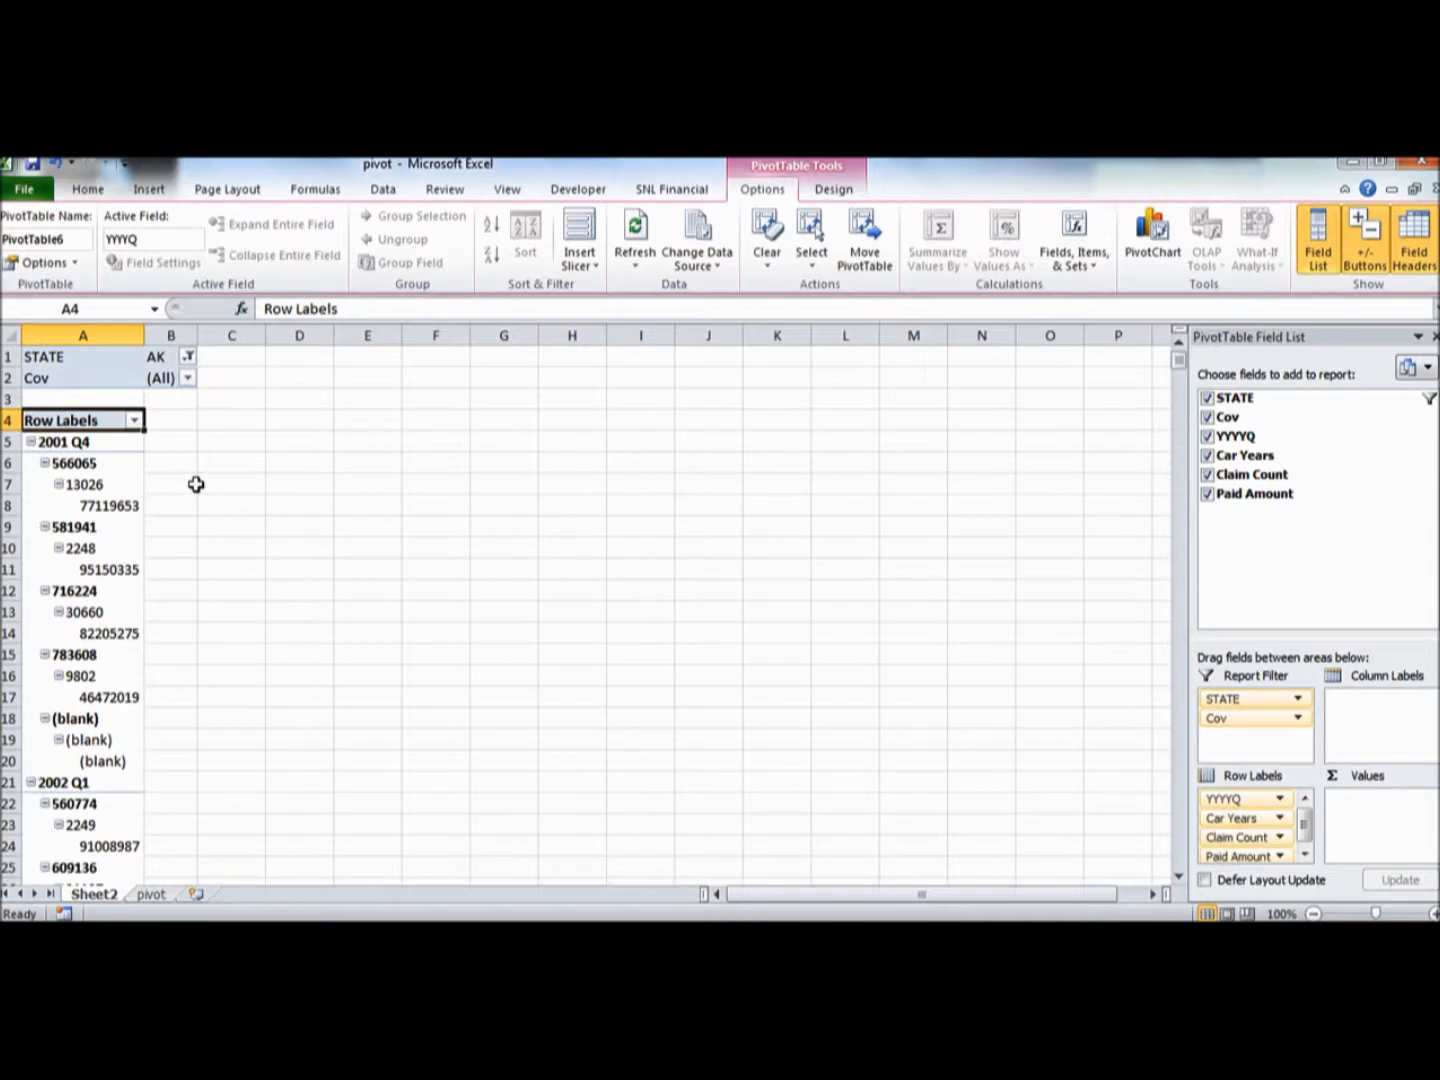
# Filter the PivotTable's Cov field to BI only, with multiple item selection enabled
pyautogui.click(186, 378)
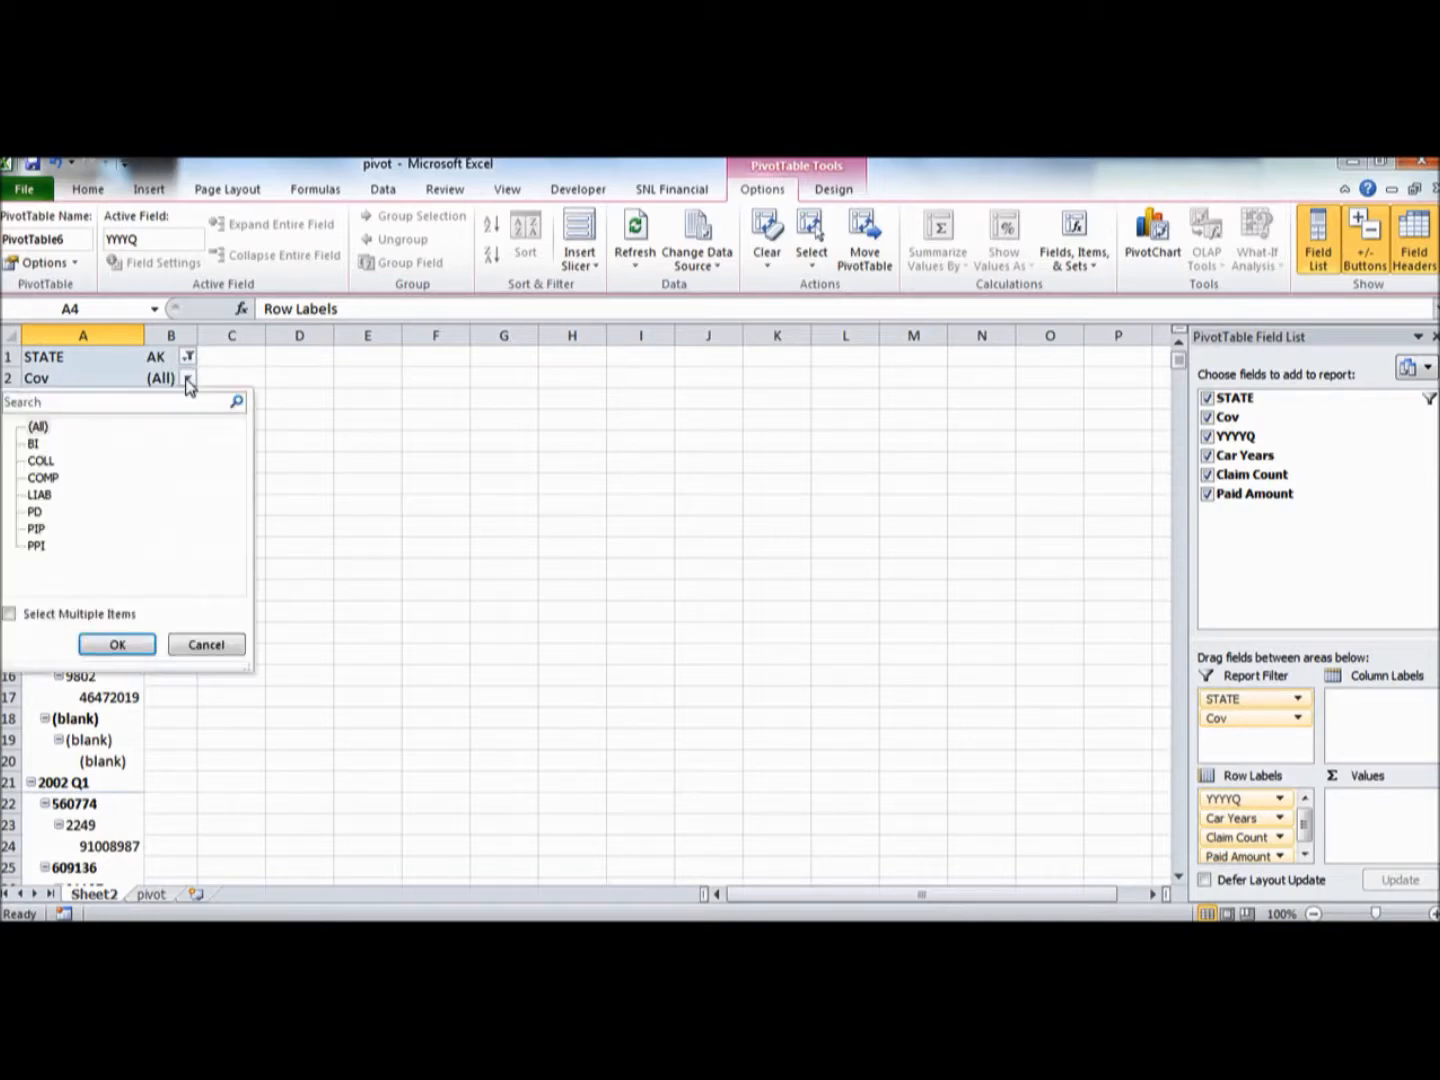
pyautogui.click(9, 614)
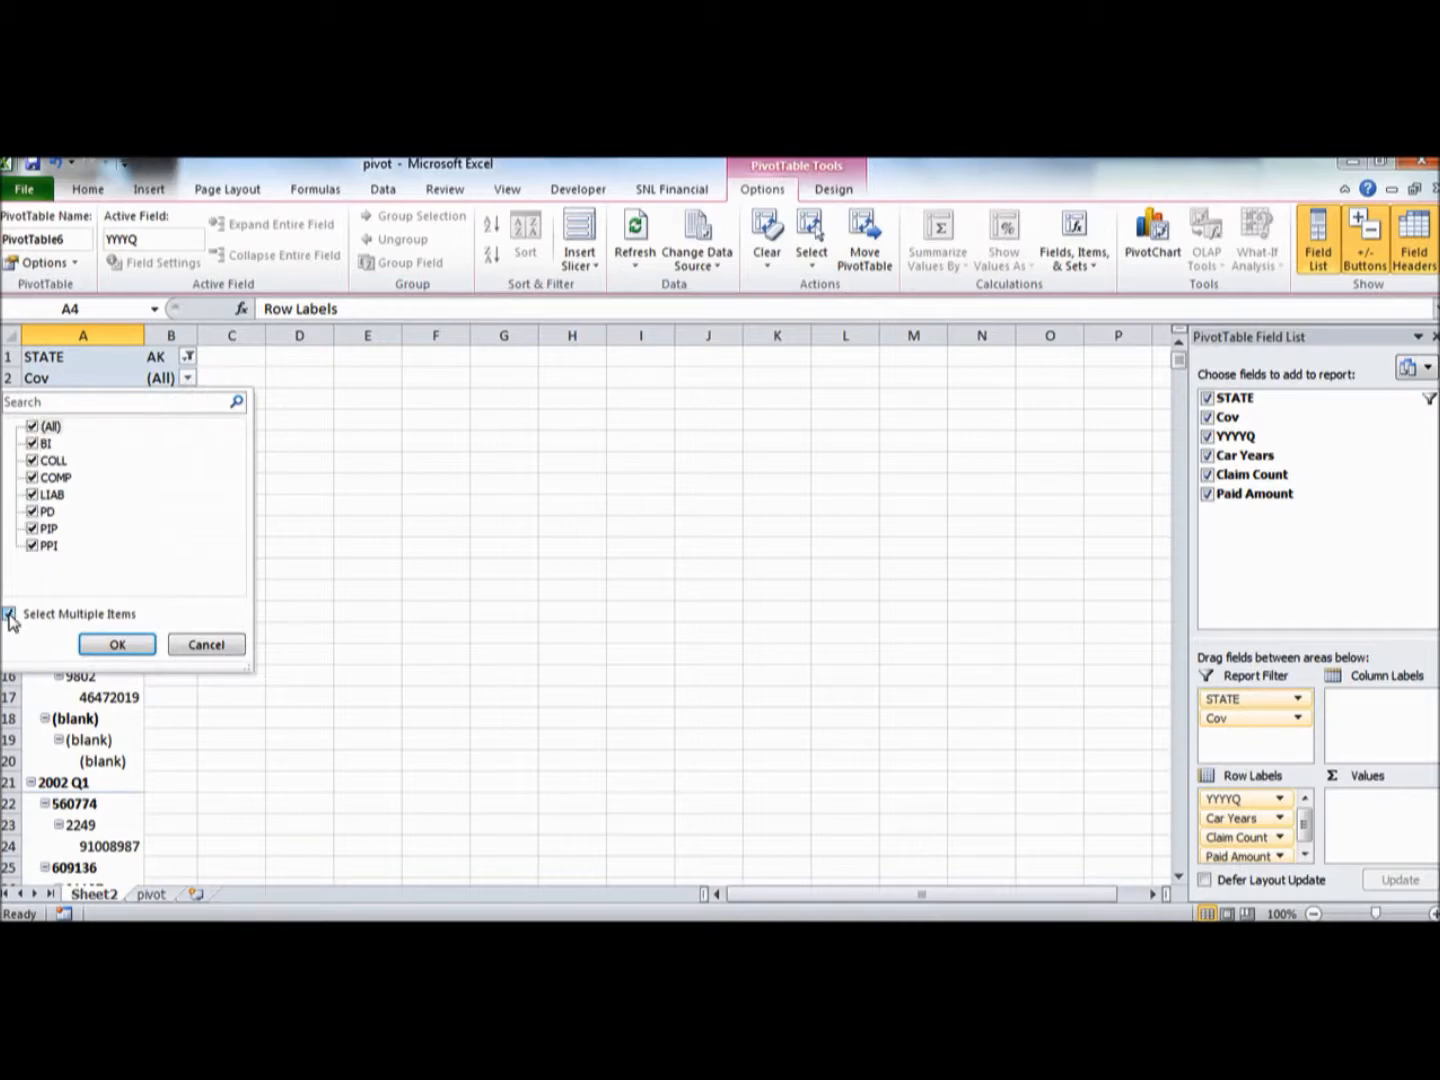
pyautogui.click(32, 428)
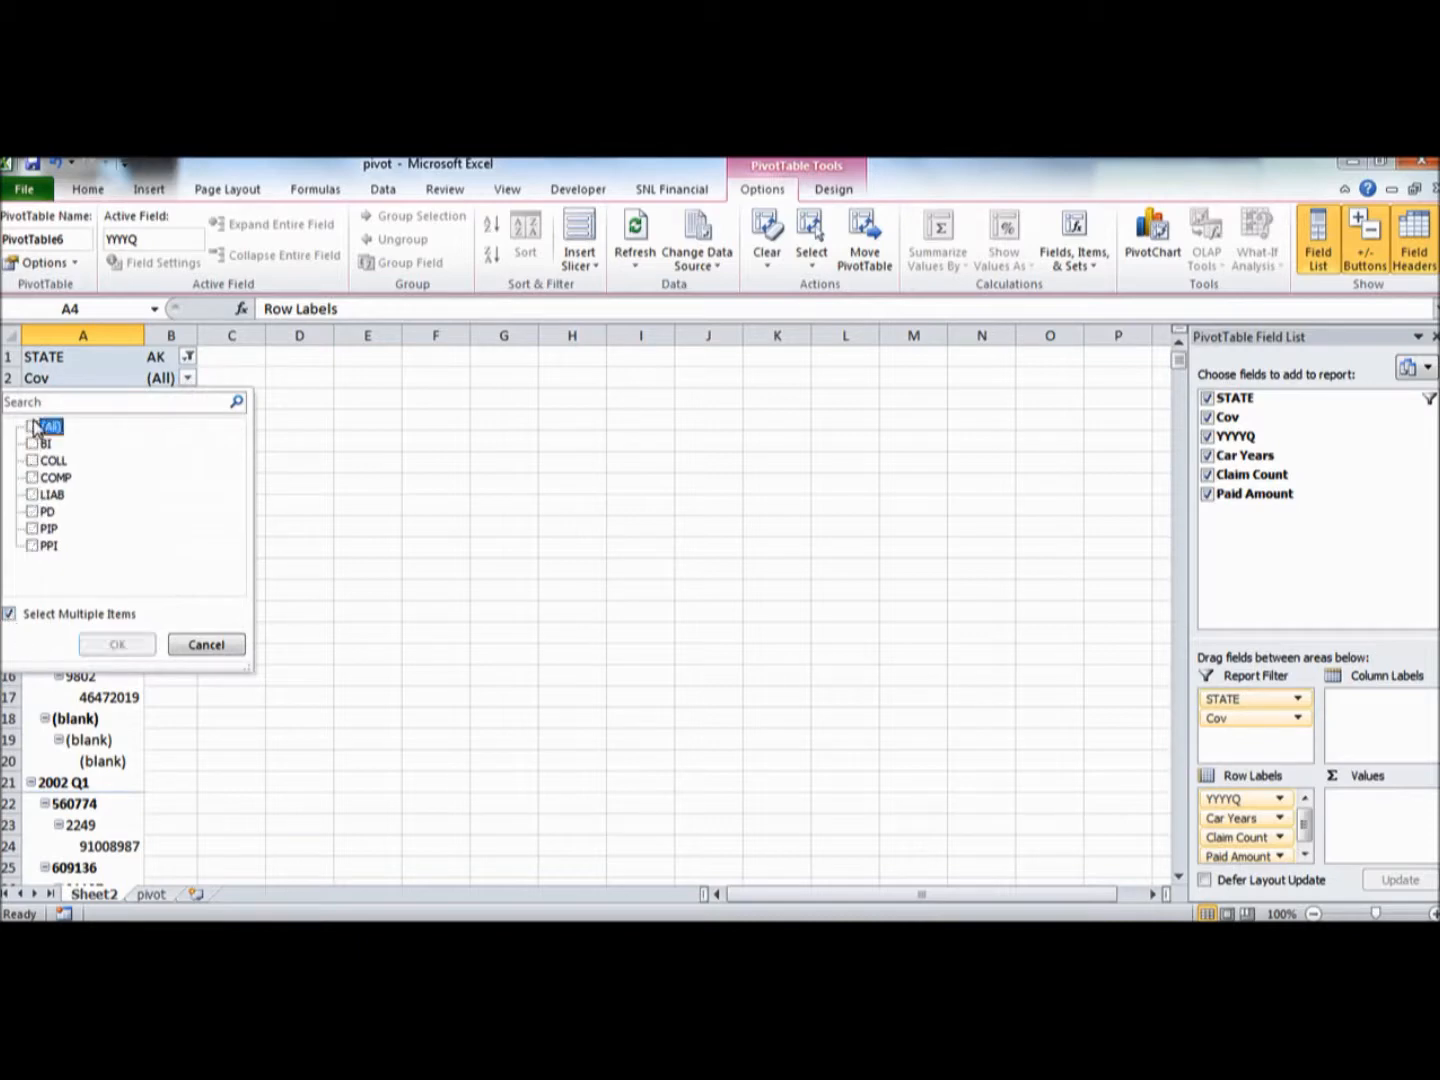
pyautogui.click(33, 444)
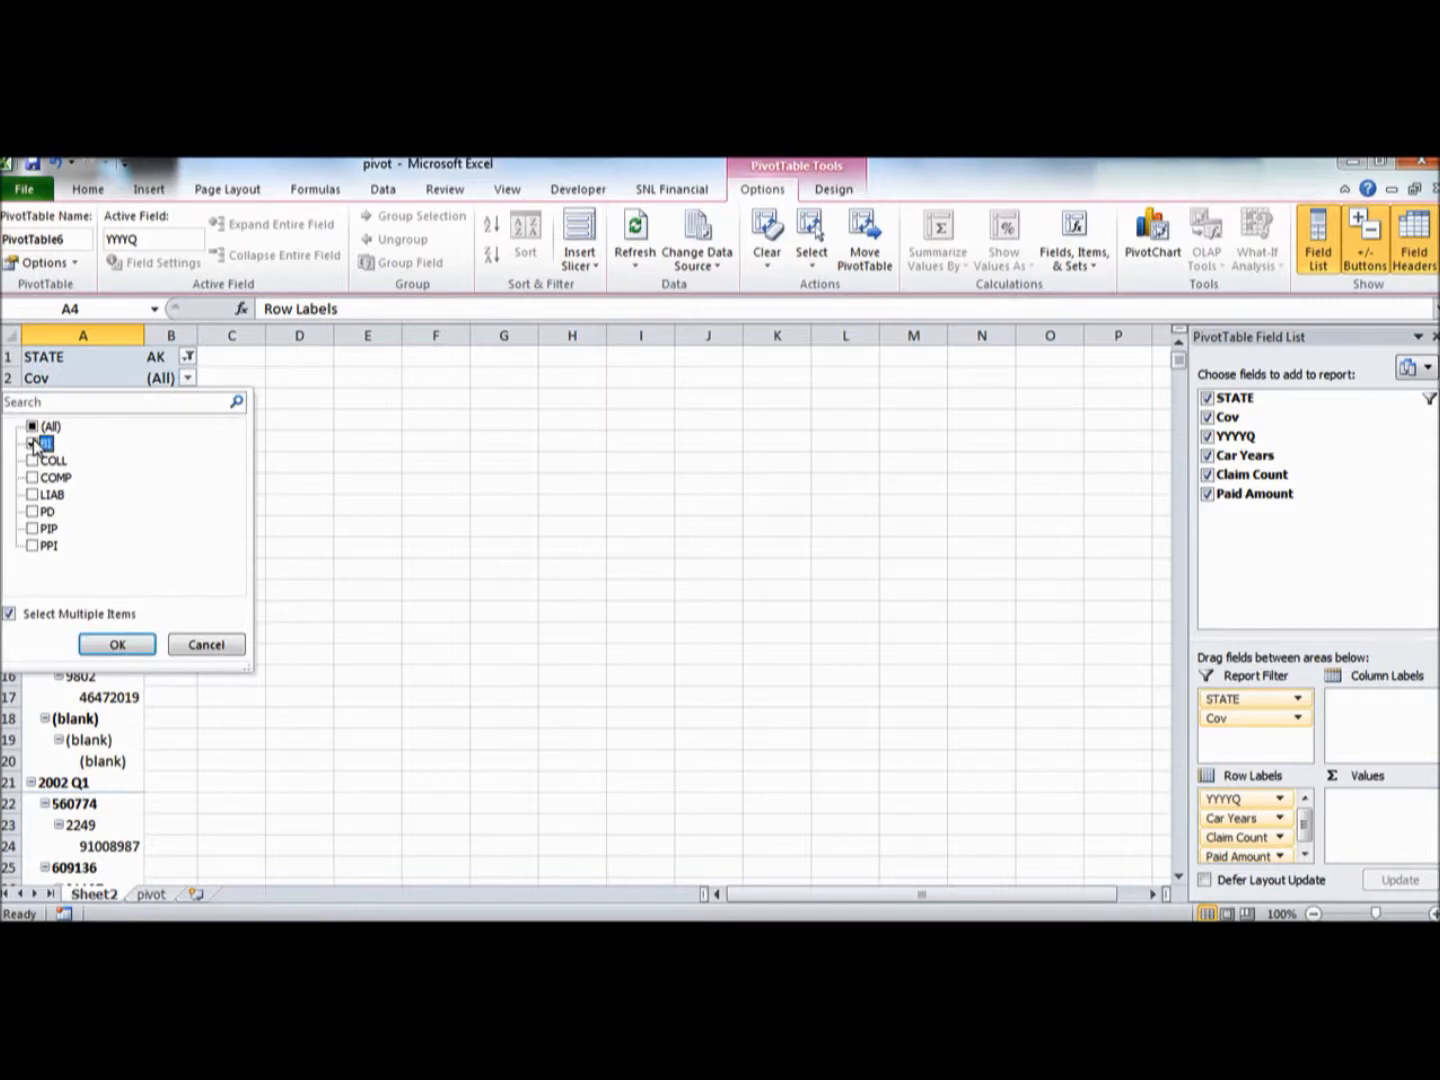
pyautogui.click(137, 643)
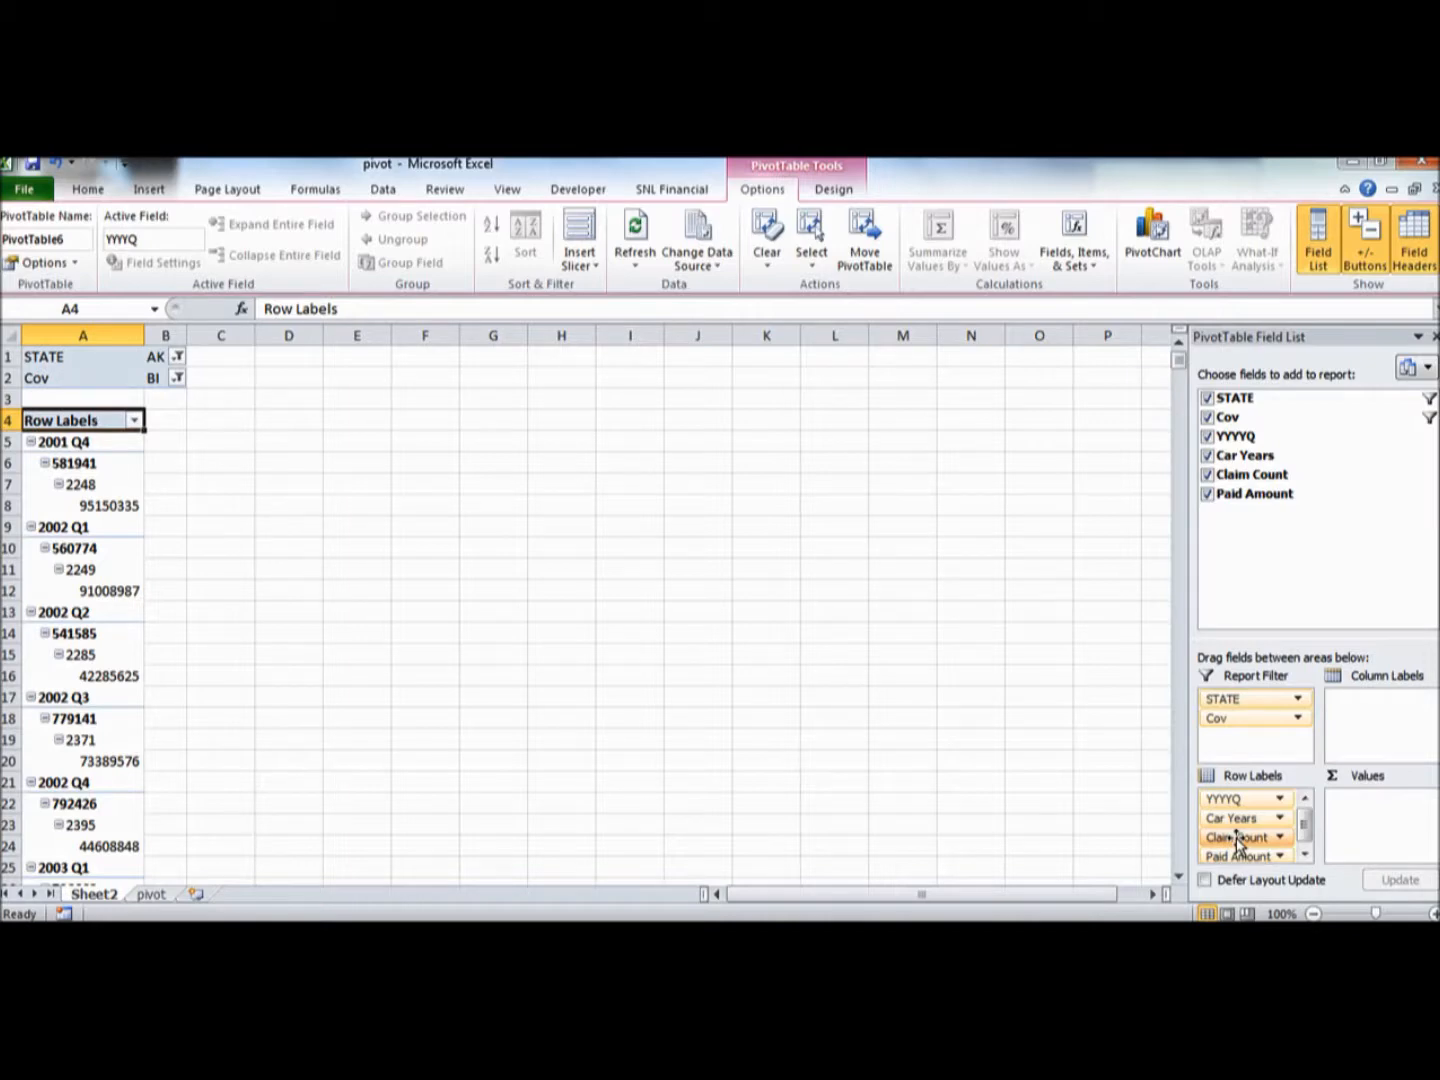
# Move Car Years, Claim Count and Paid Amount from the row labels to the values area of the PivotTable
pyautogui.moveTo(1240, 823); pyautogui.dragTo(1361, 823)
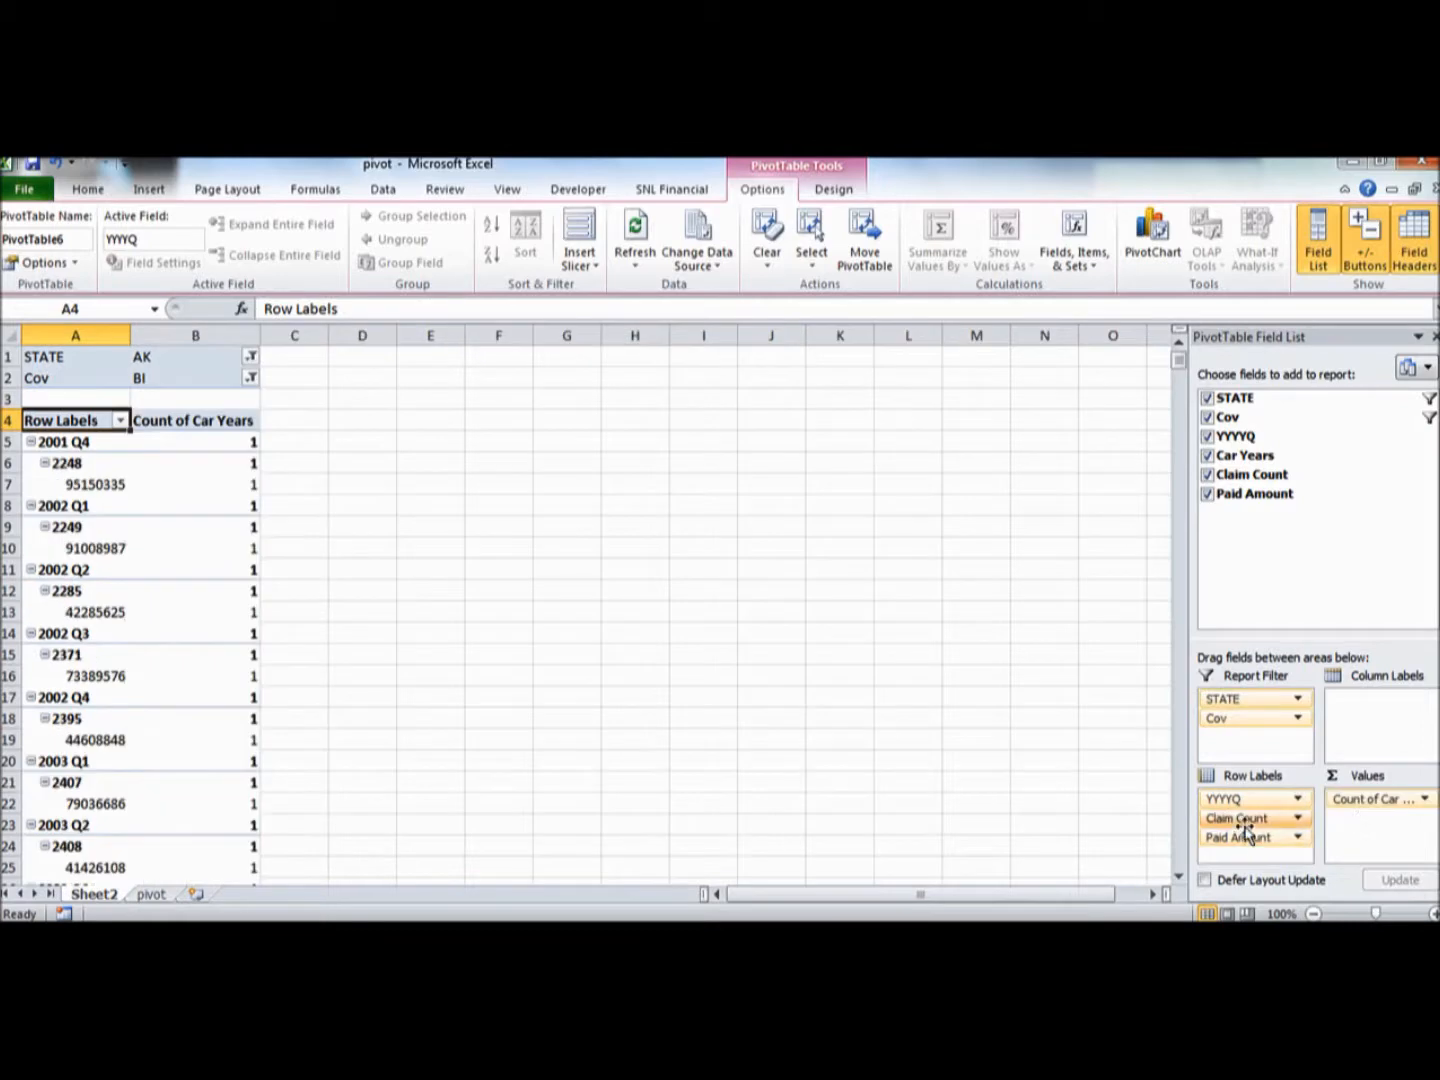
pyautogui.moveTo(1247, 818); pyautogui.dragTo(1375, 845)
pyautogui.moveTo(1254, 820); pyautogui.dragTo(1362, 845)
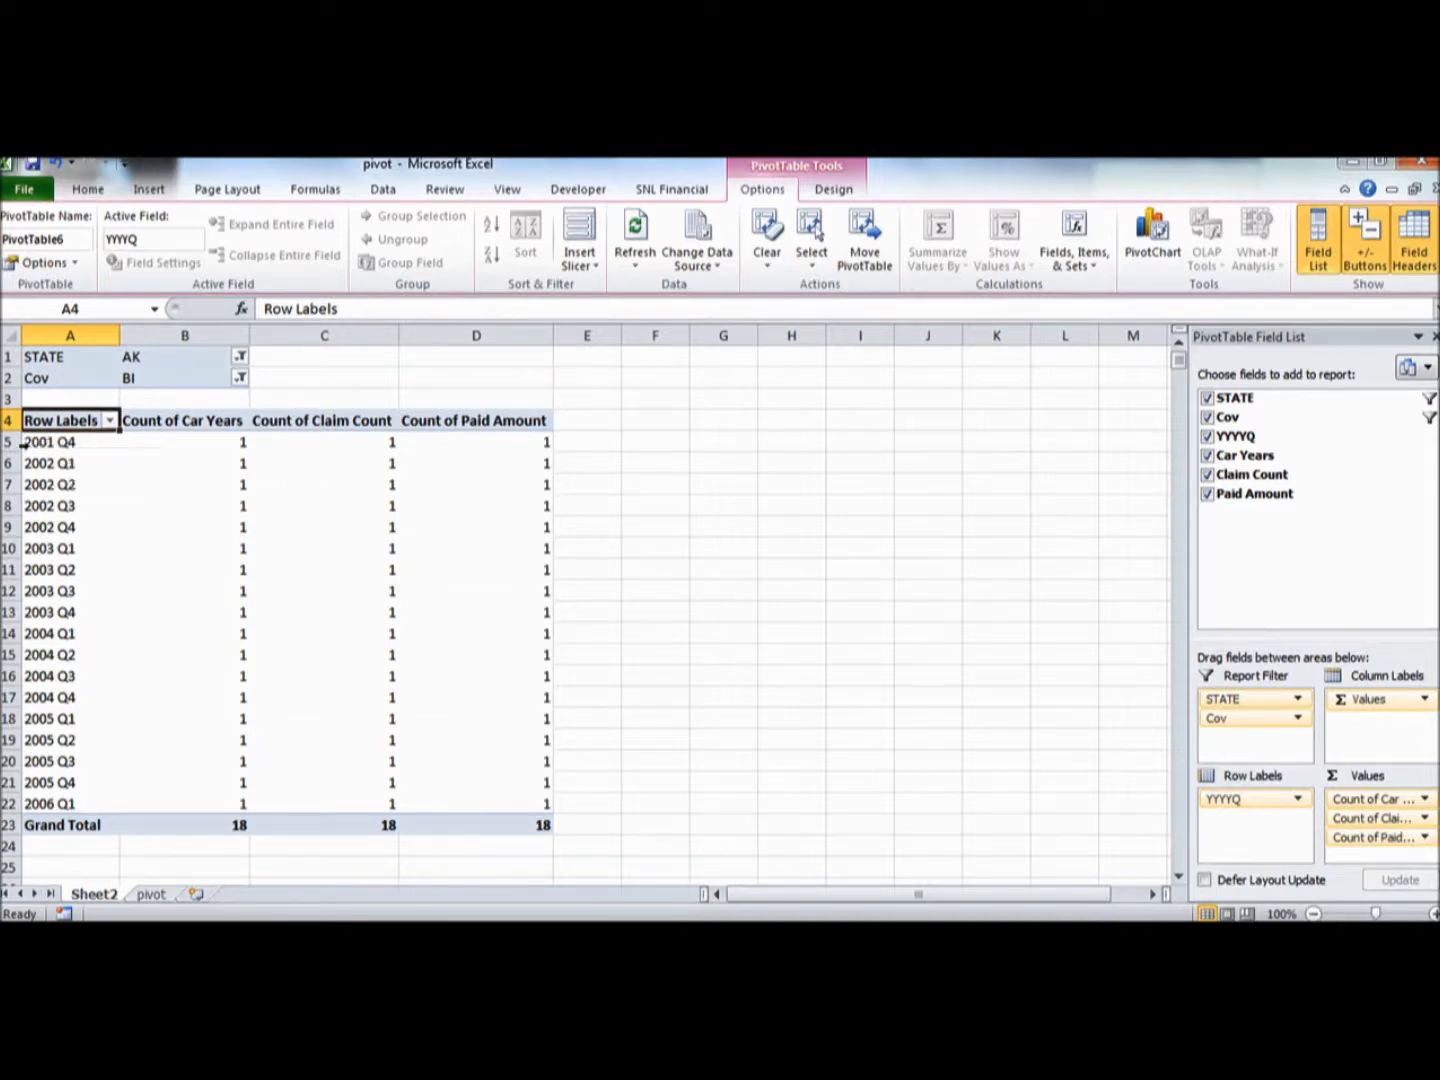
pyautogui.moveTo(158, 441)
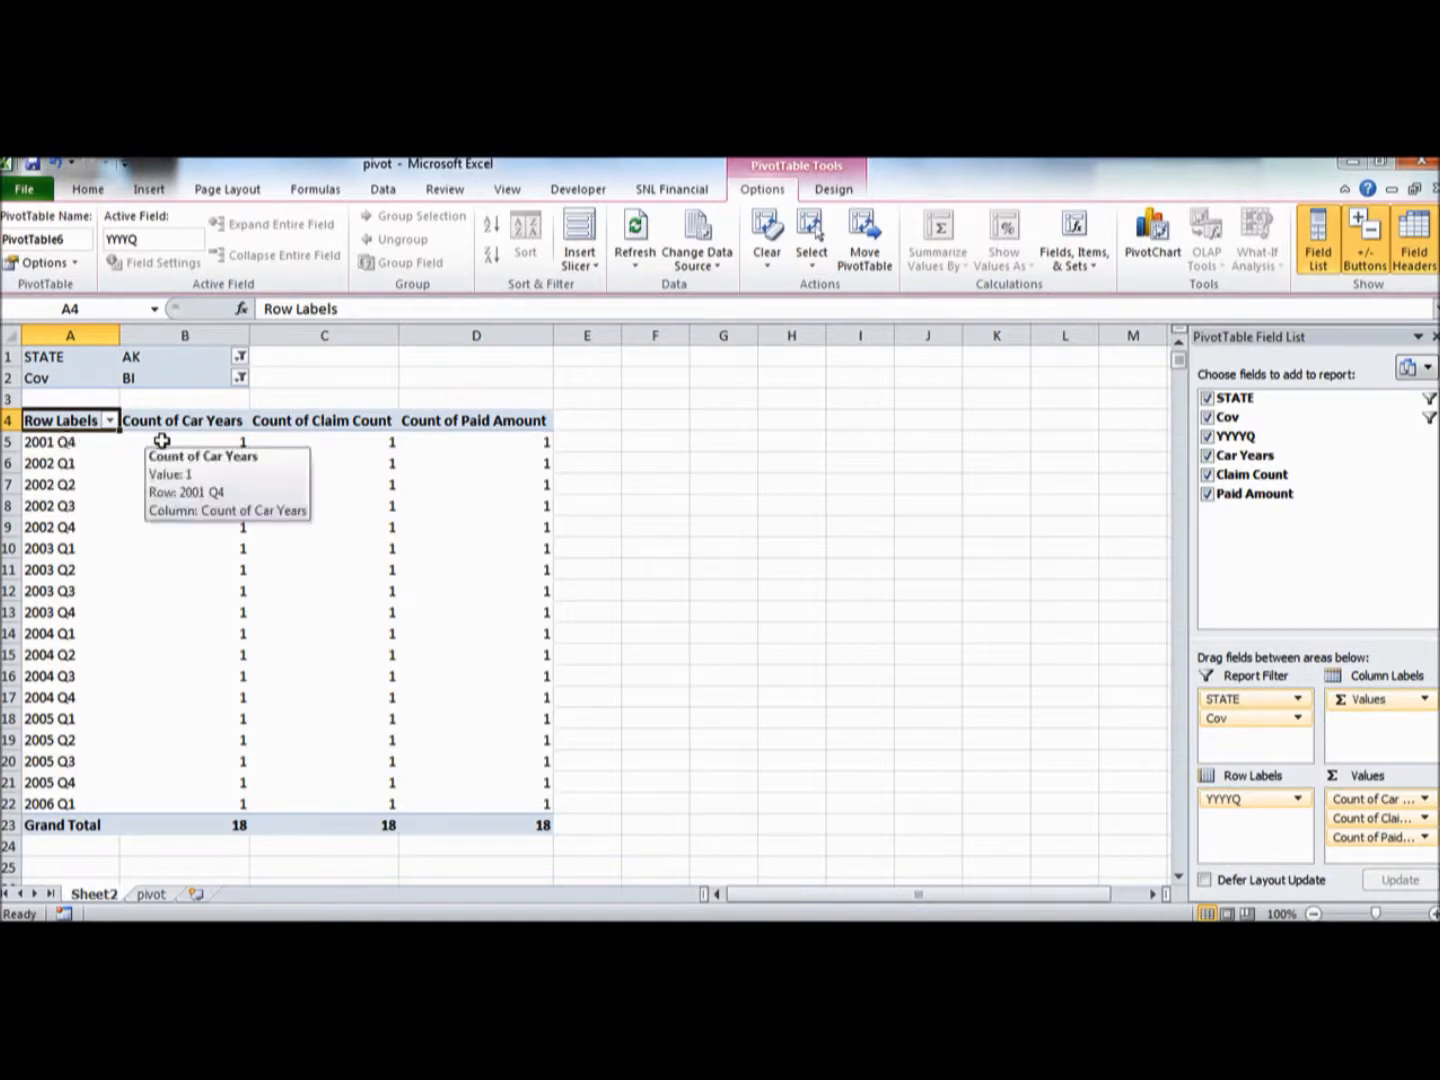
pyautogui.moveTo(326, 441)
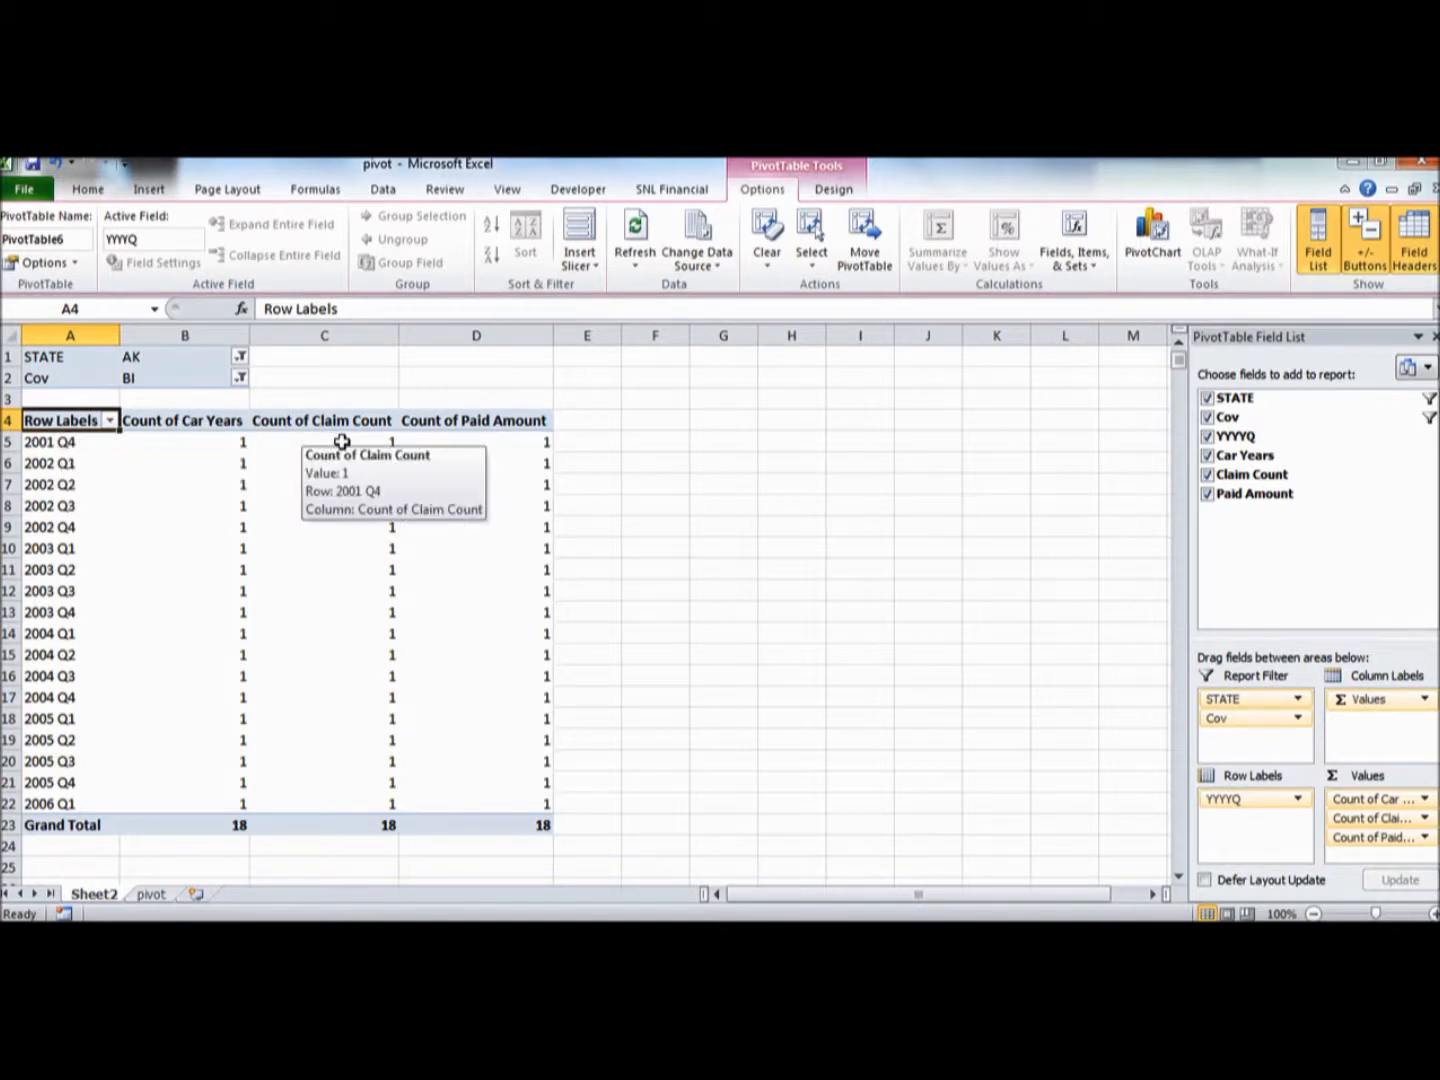
pyautogui.moveTo(481, 442)
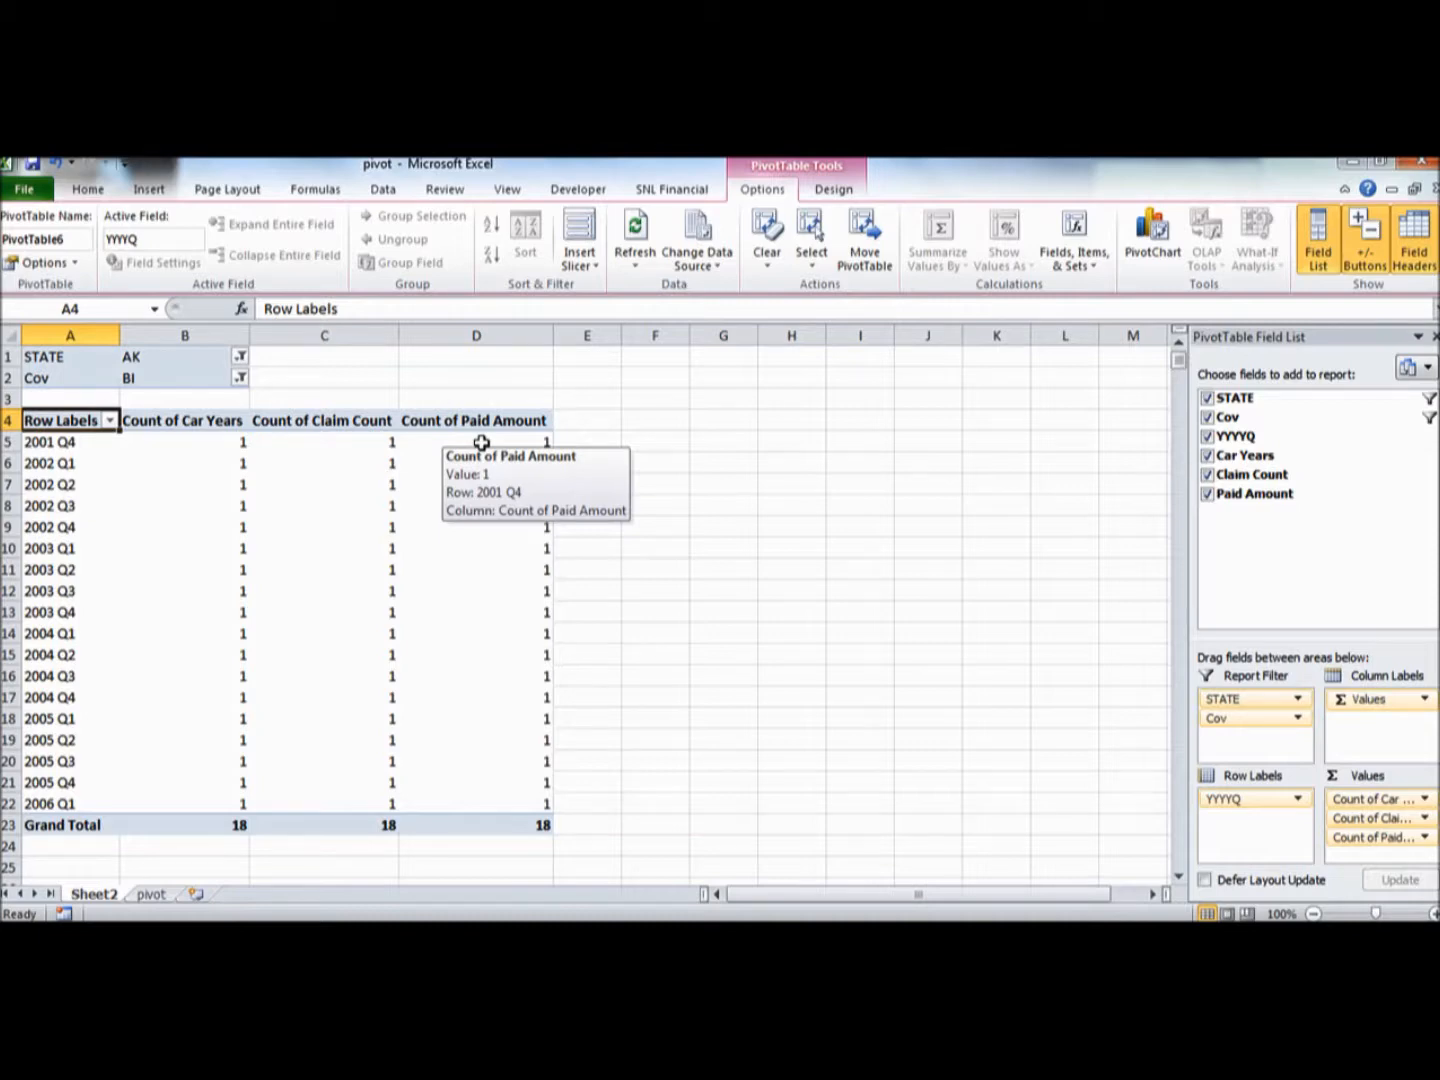
# Summarize the Car Years values in the PivotTable by Sum instead of Count
pyautogui.click(217, 449)
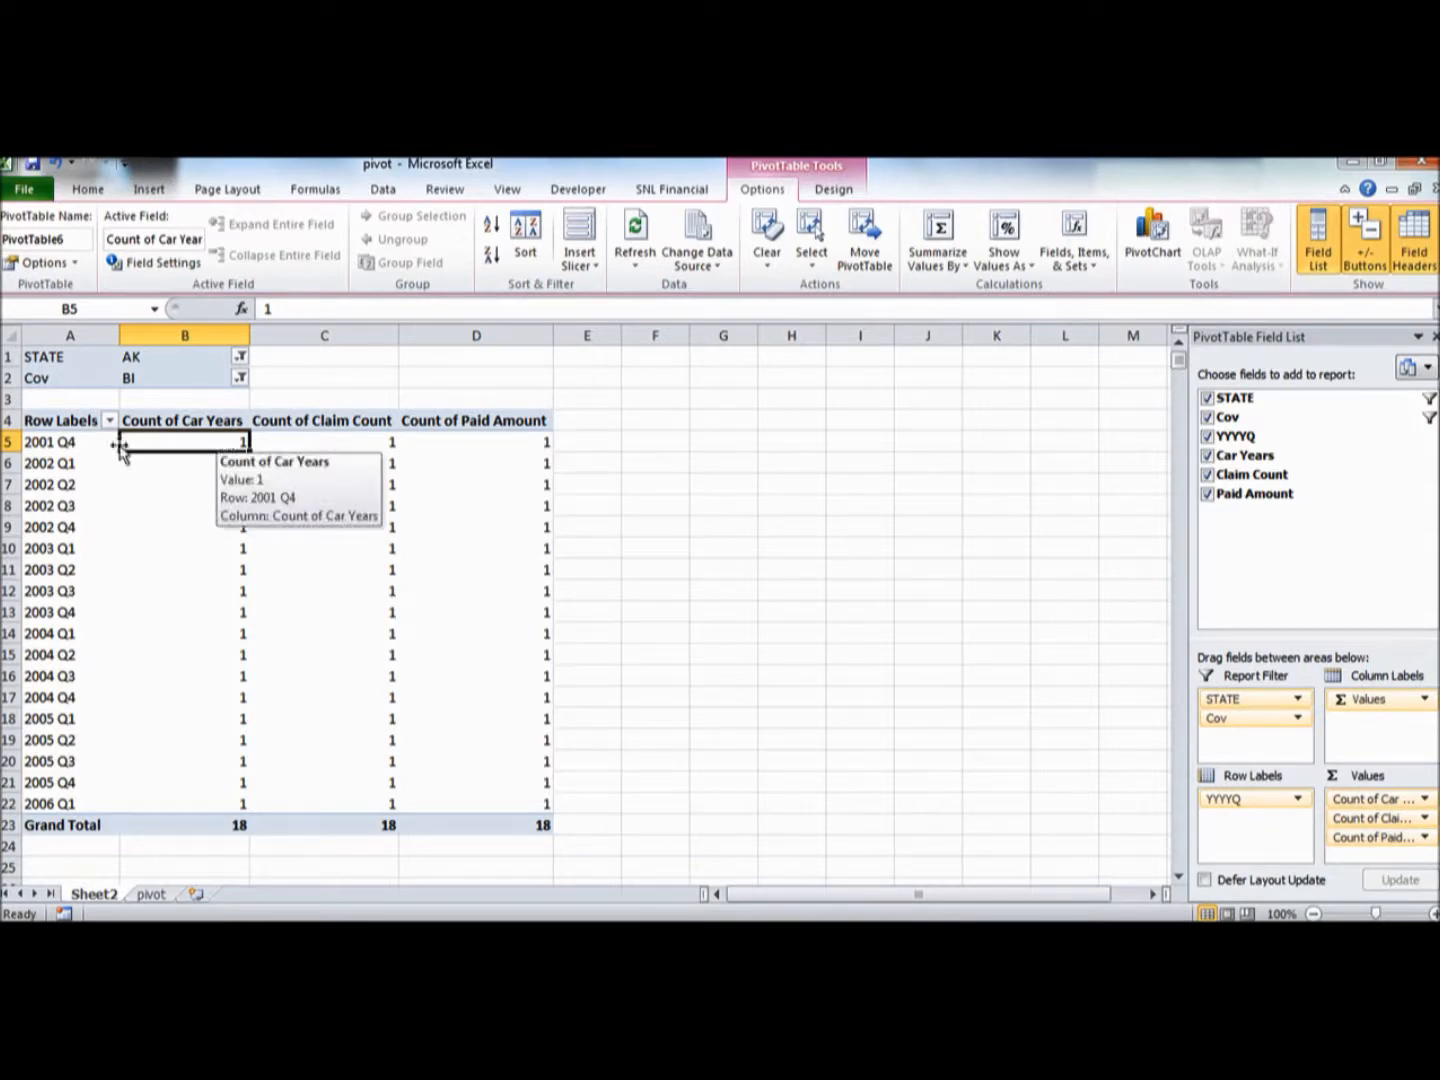
pyautogui.click(215, 421)
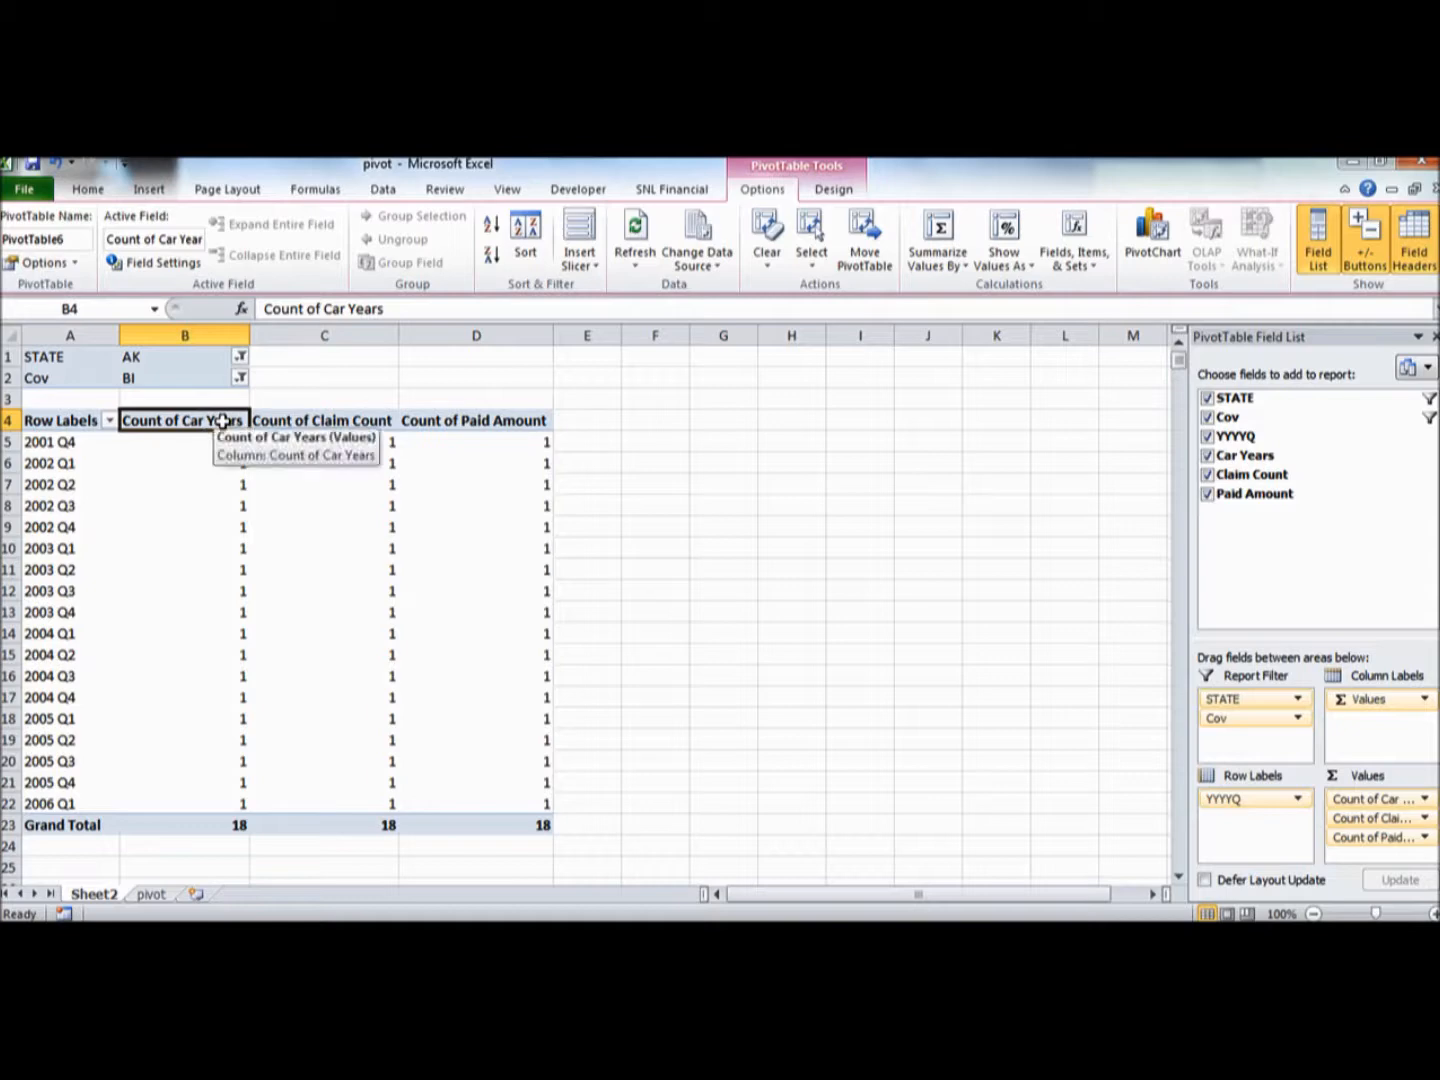
pyautogui.rightClick(222, 421)
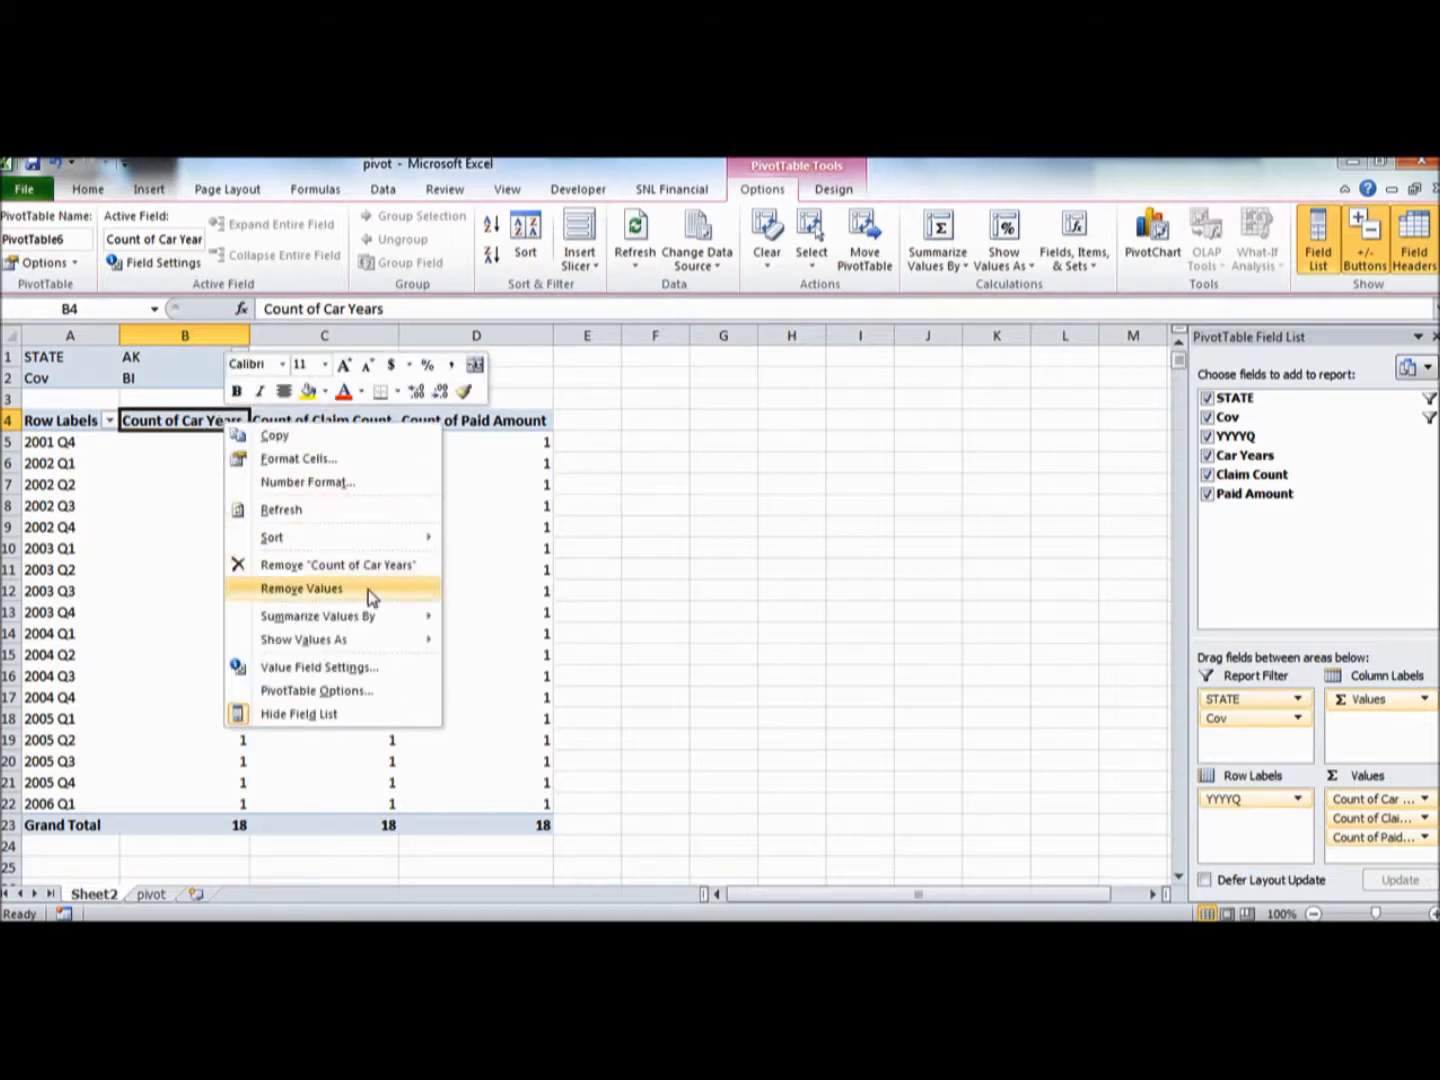
pyautogui.moveTo(378, 616)
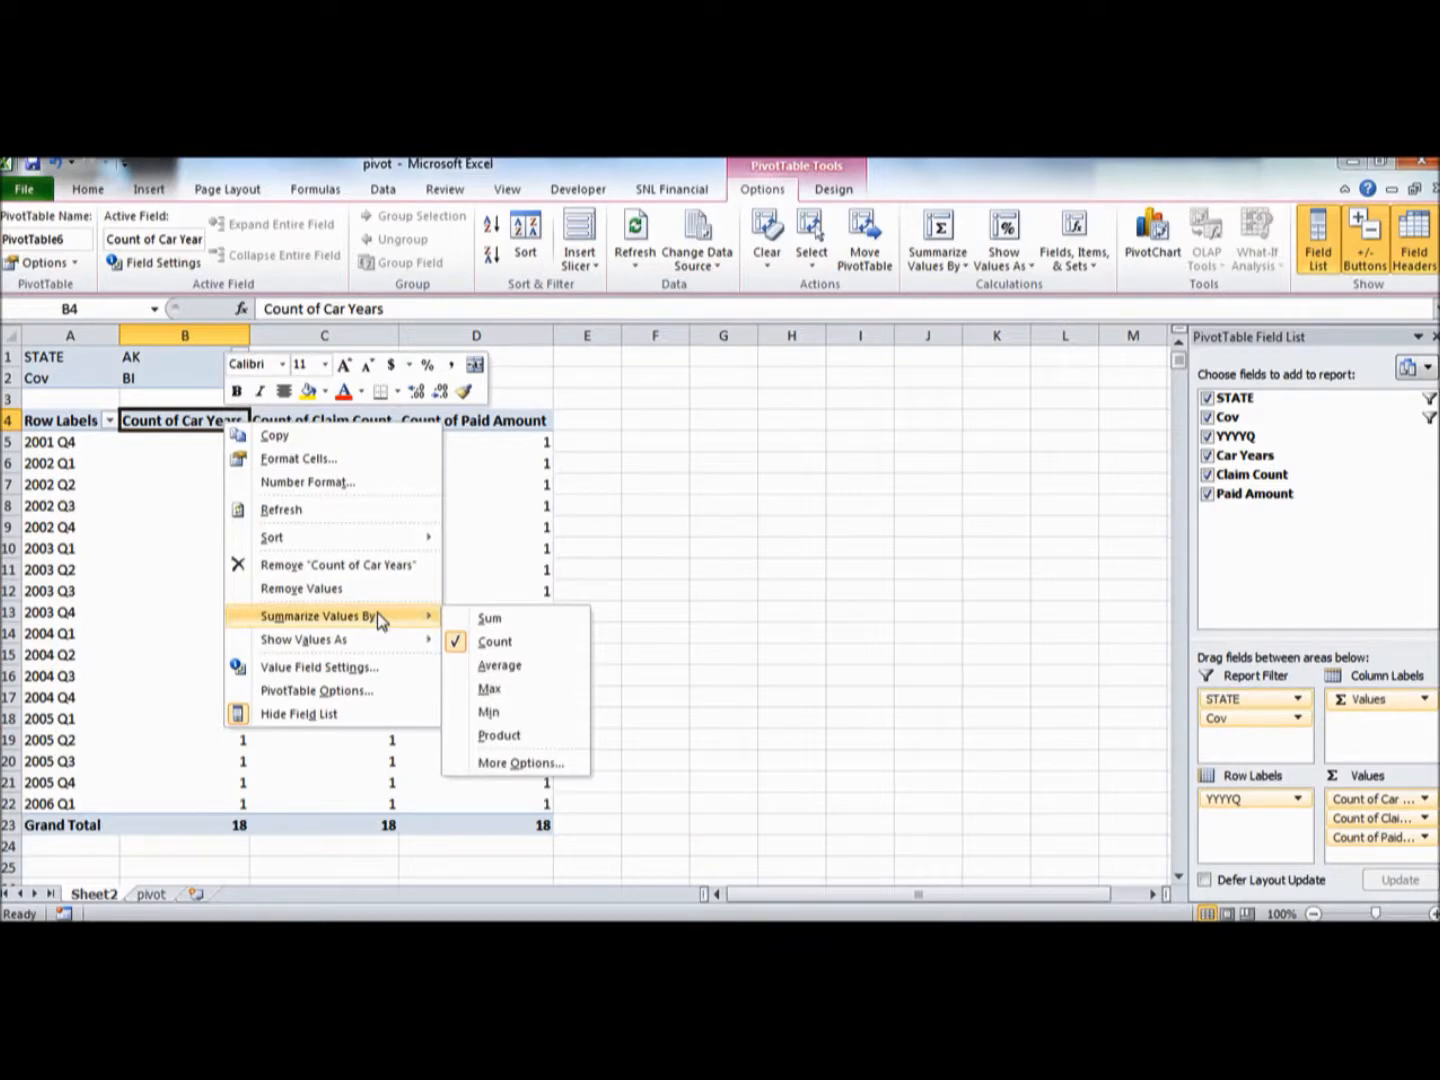
pyautogui.click(492, 617)
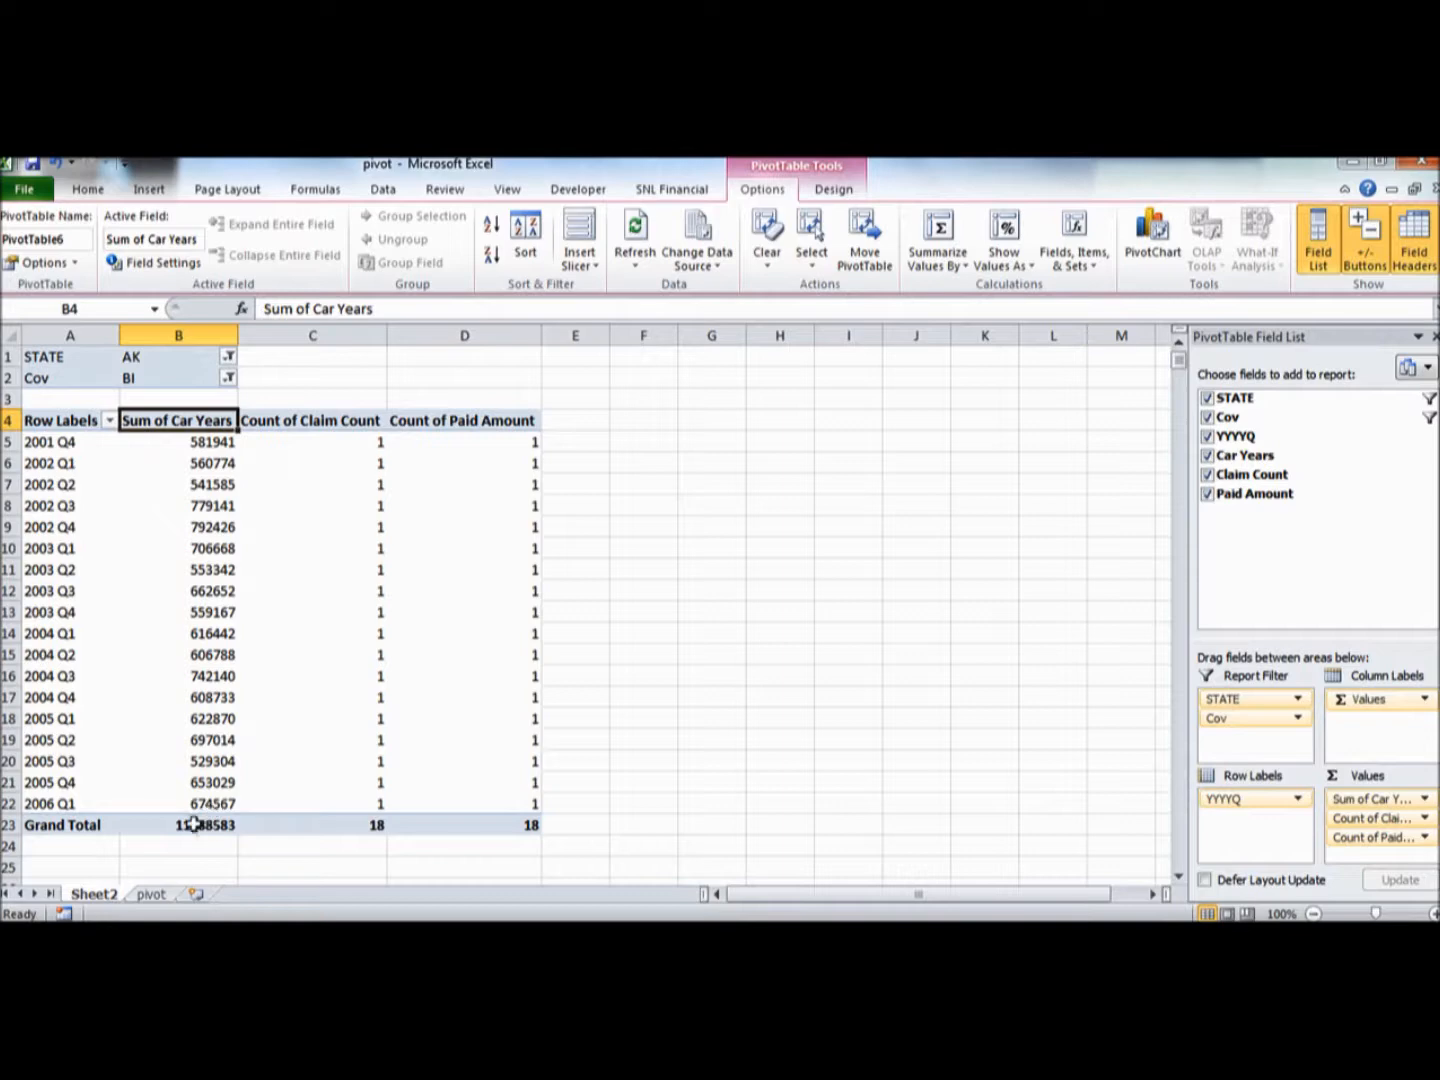
# Summarize the Claim Count and Paid Amount values in the PivotTable by Sum instead of Count
pyautogui.click(340, 424)
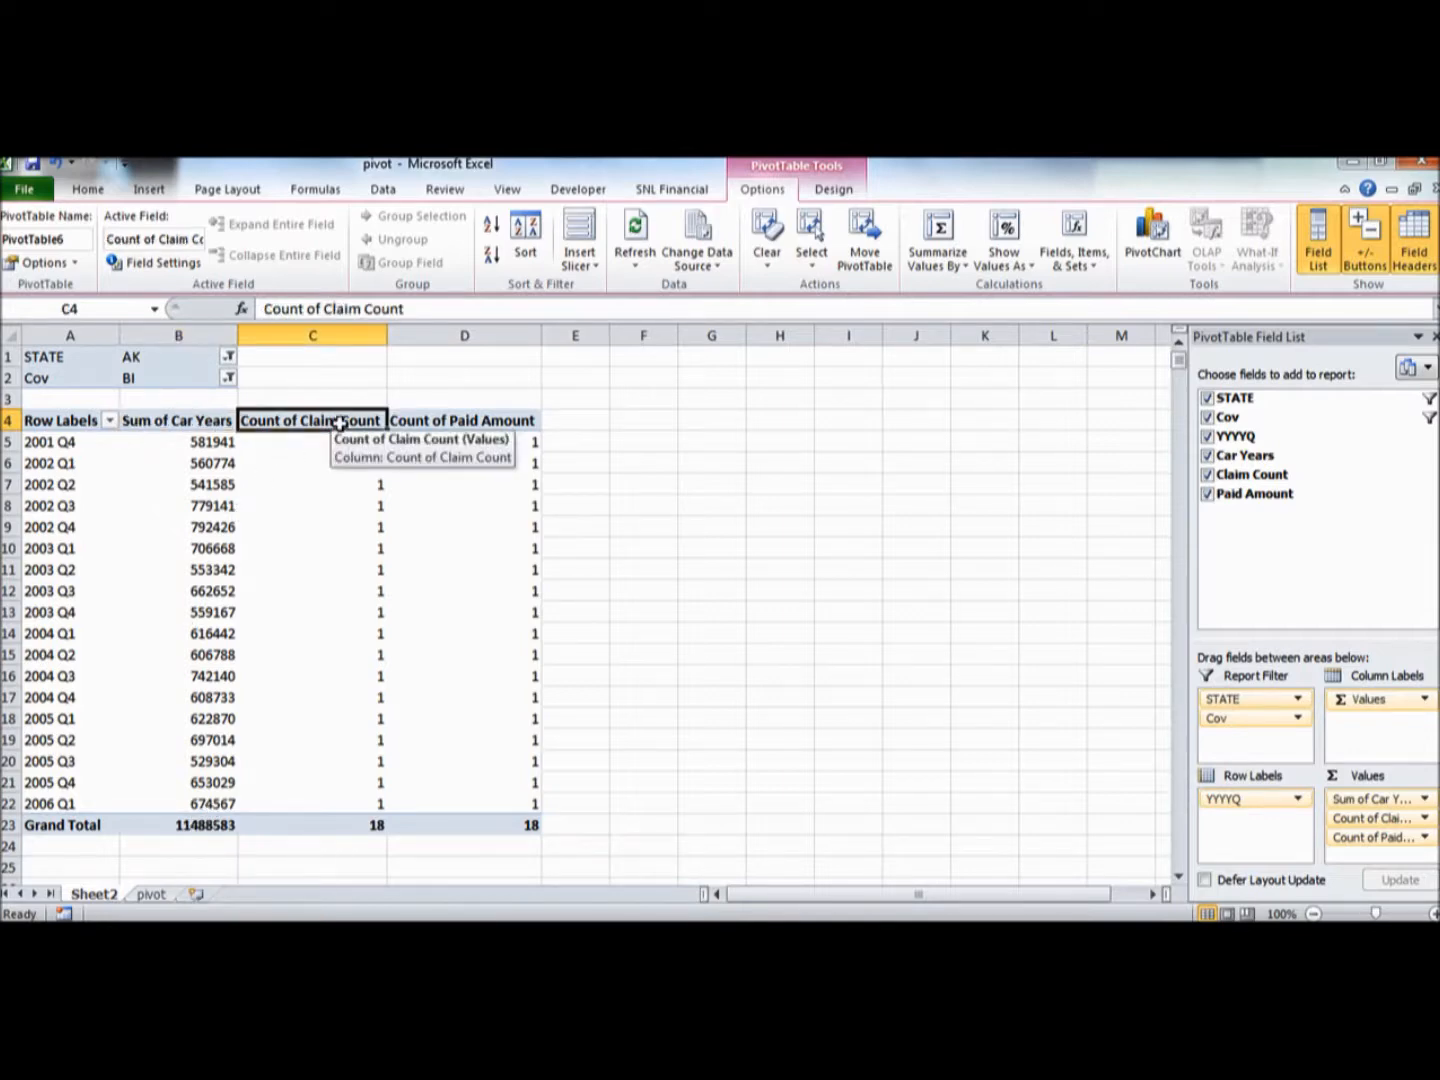
pyautogui.rightClick(339, 424)
pyautogui.moveTo(522, 621)
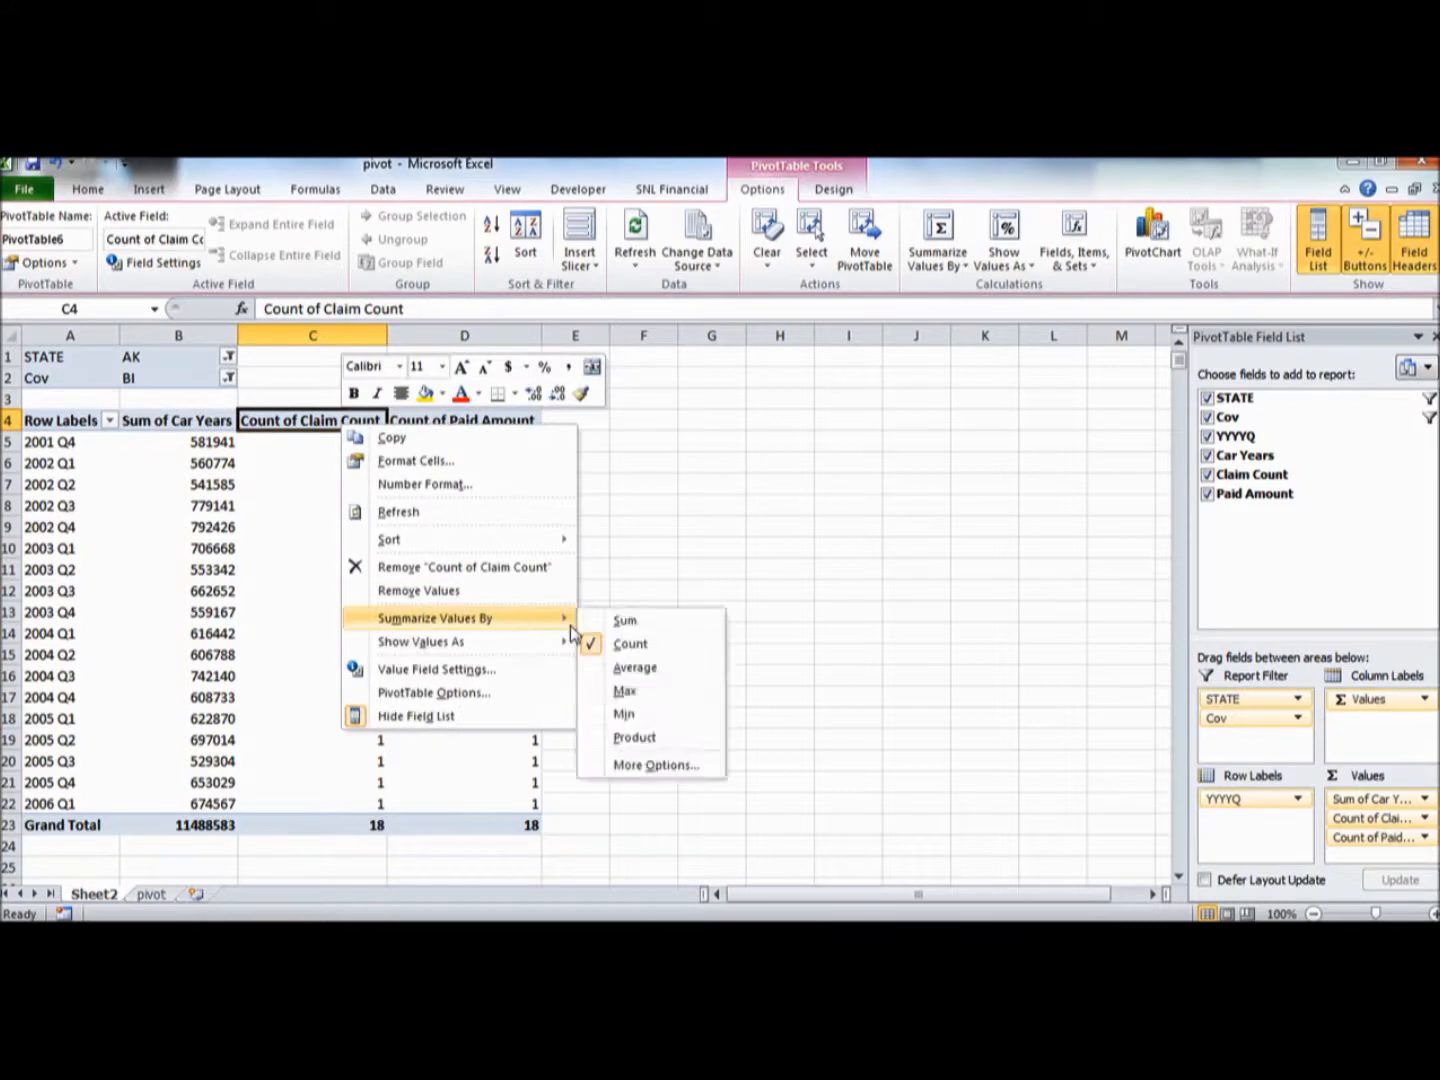
pyautogui.click(624, 620)
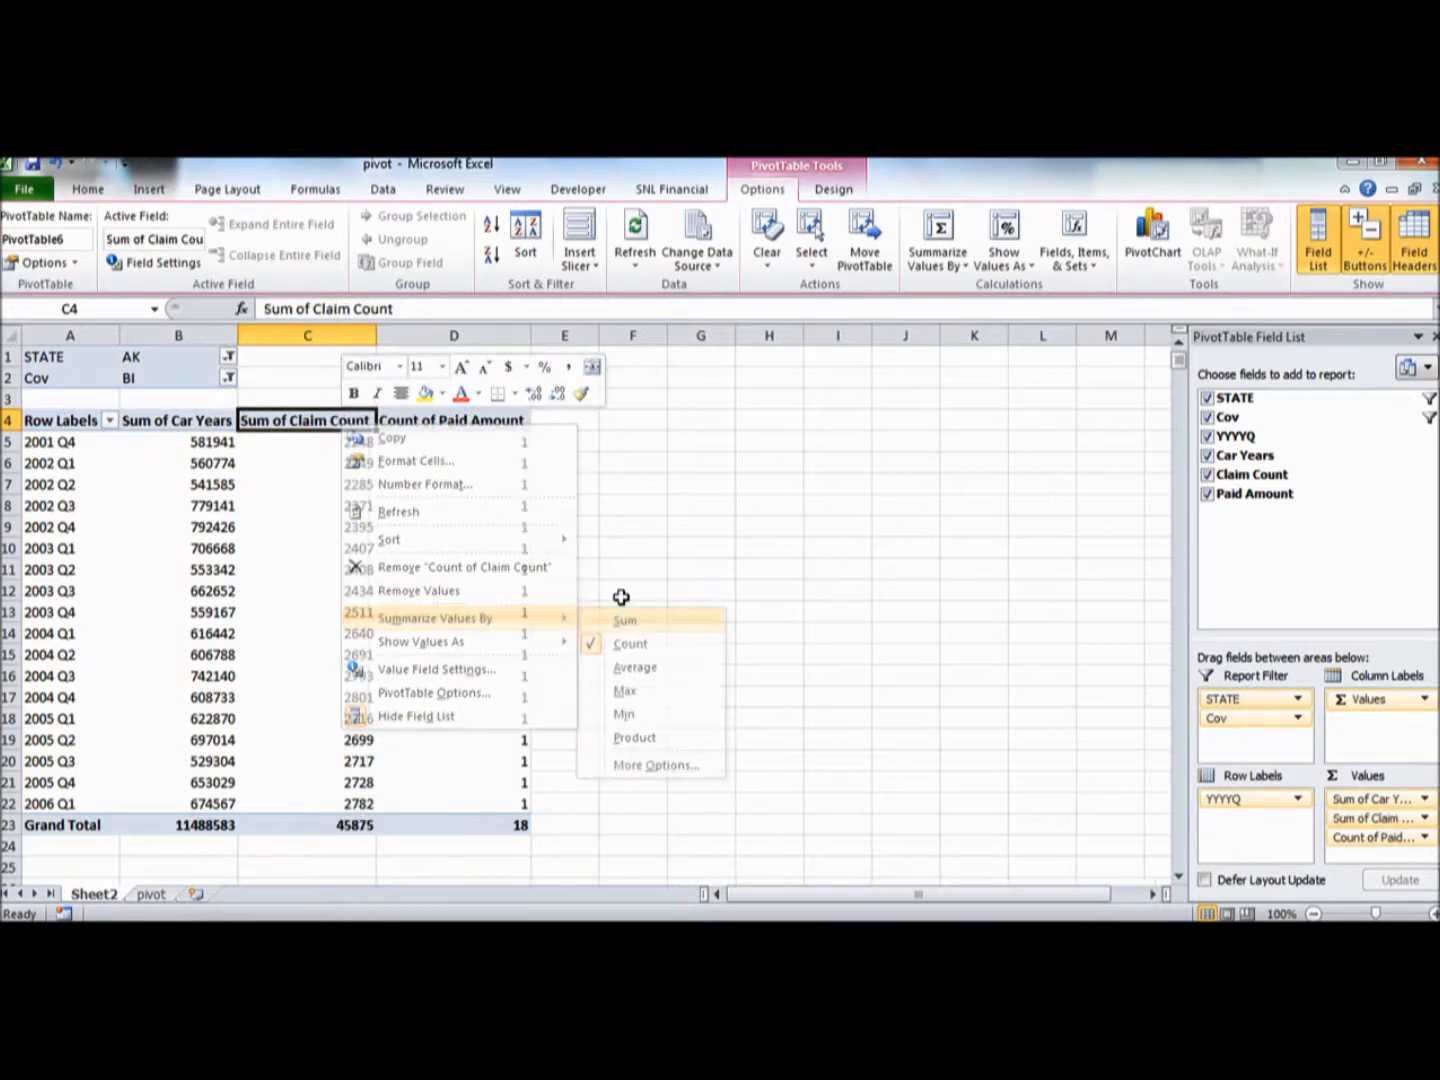
pyautogui.rightClick(430, 423)
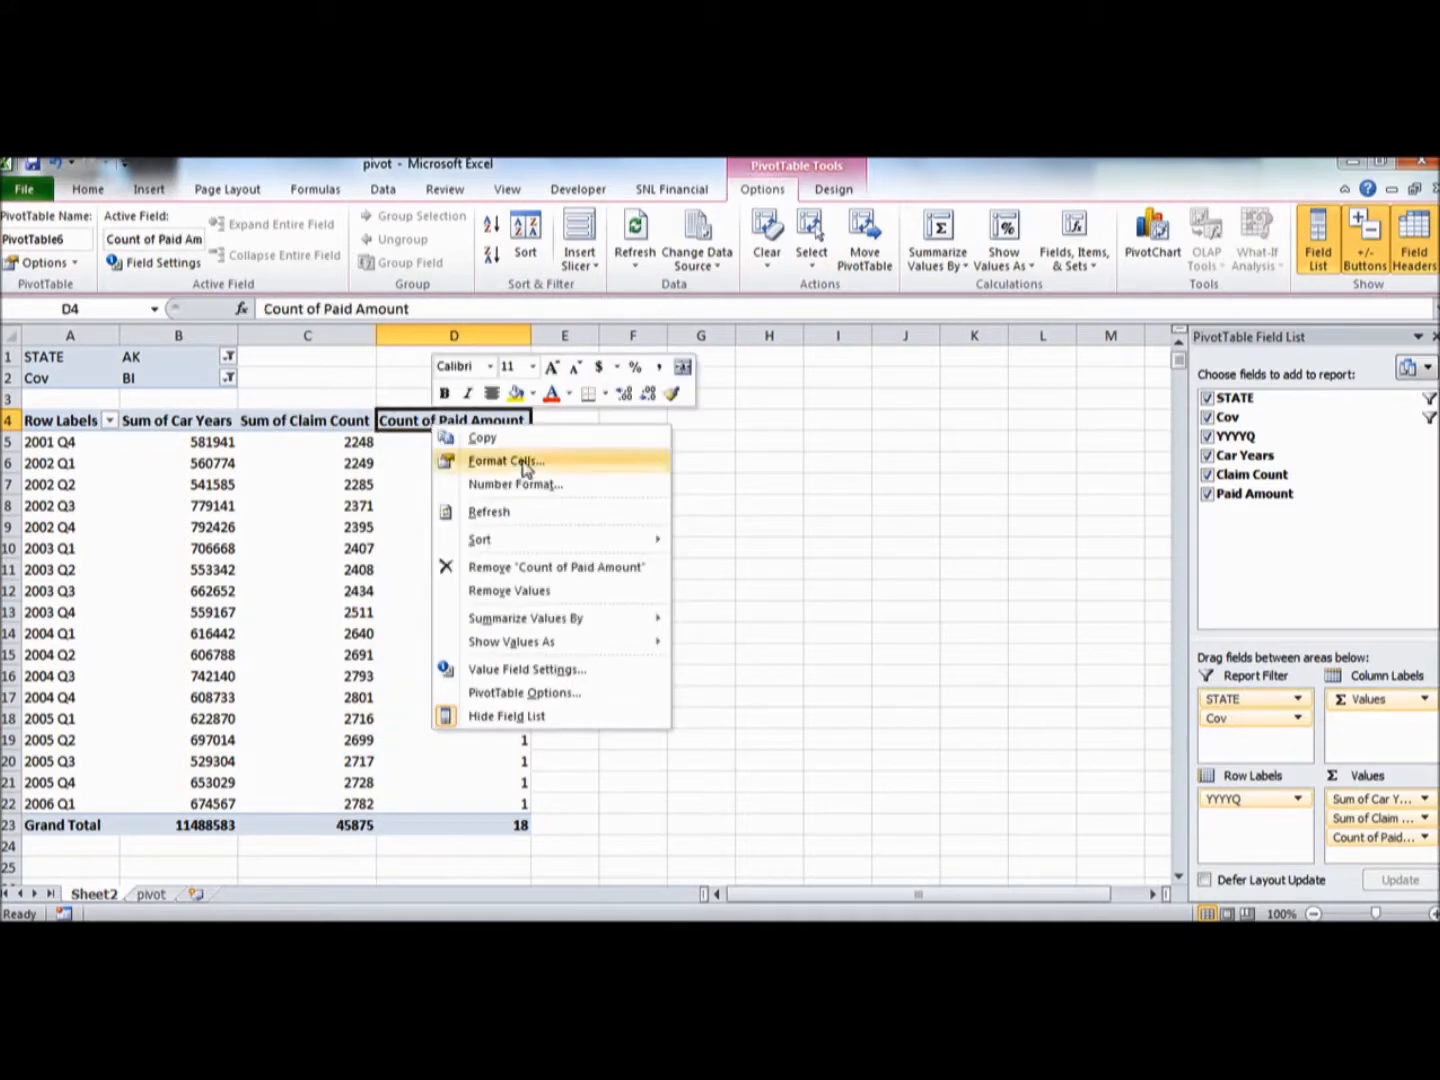
pyautogui.moveTo(616, 621)
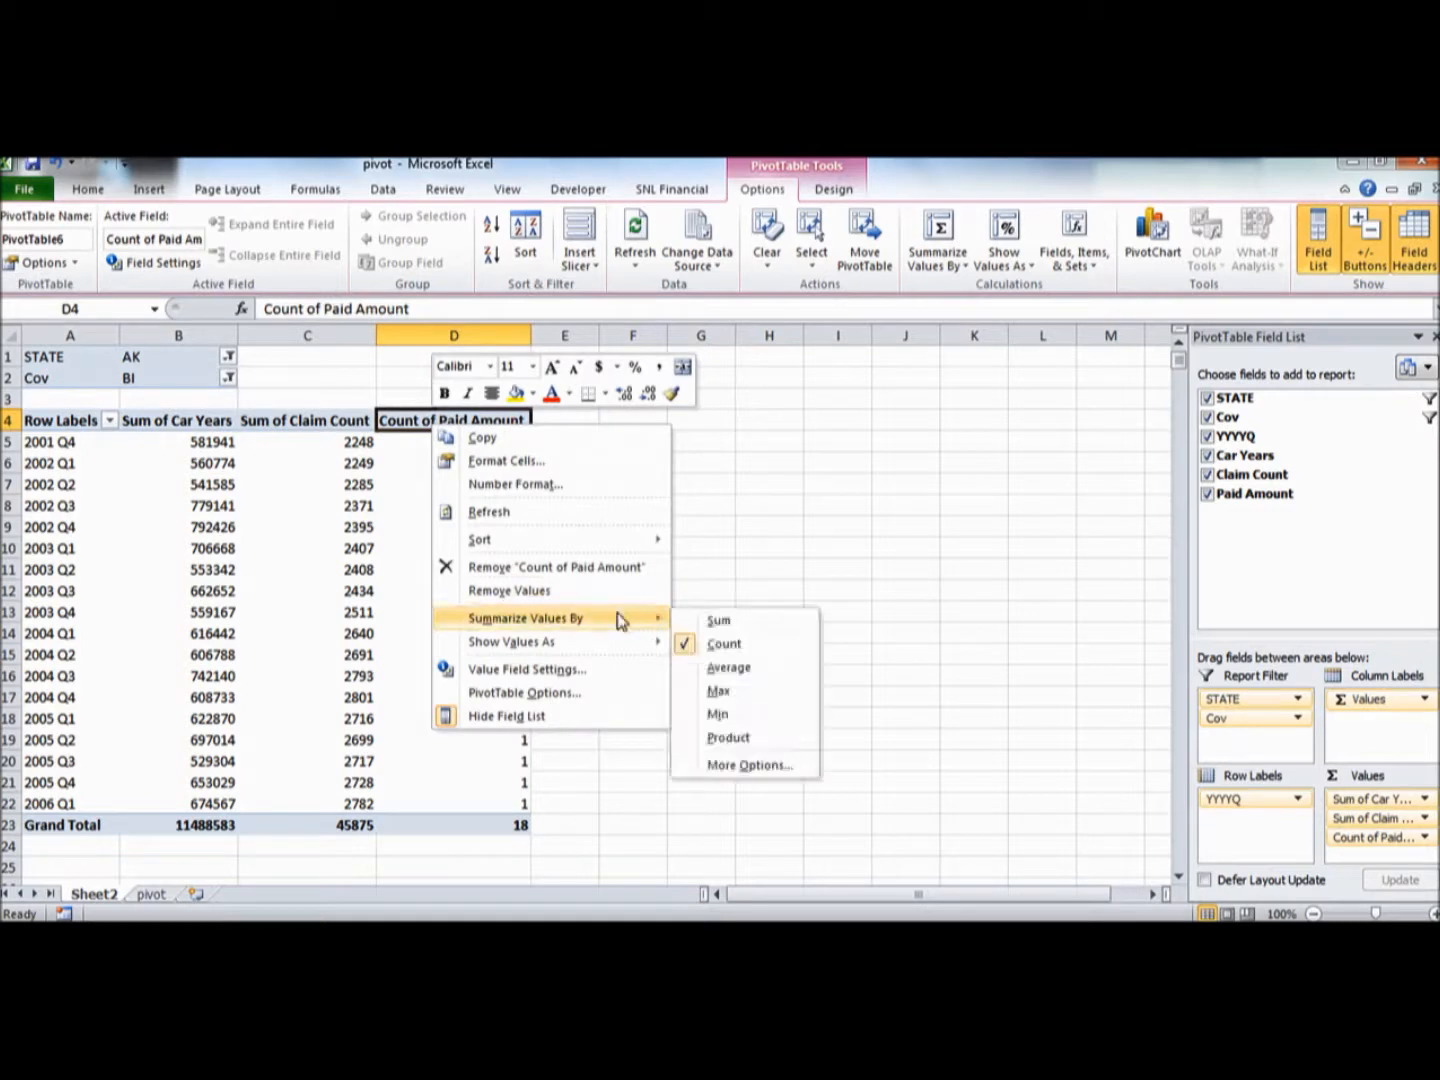
pyautogui.click(719, 621)
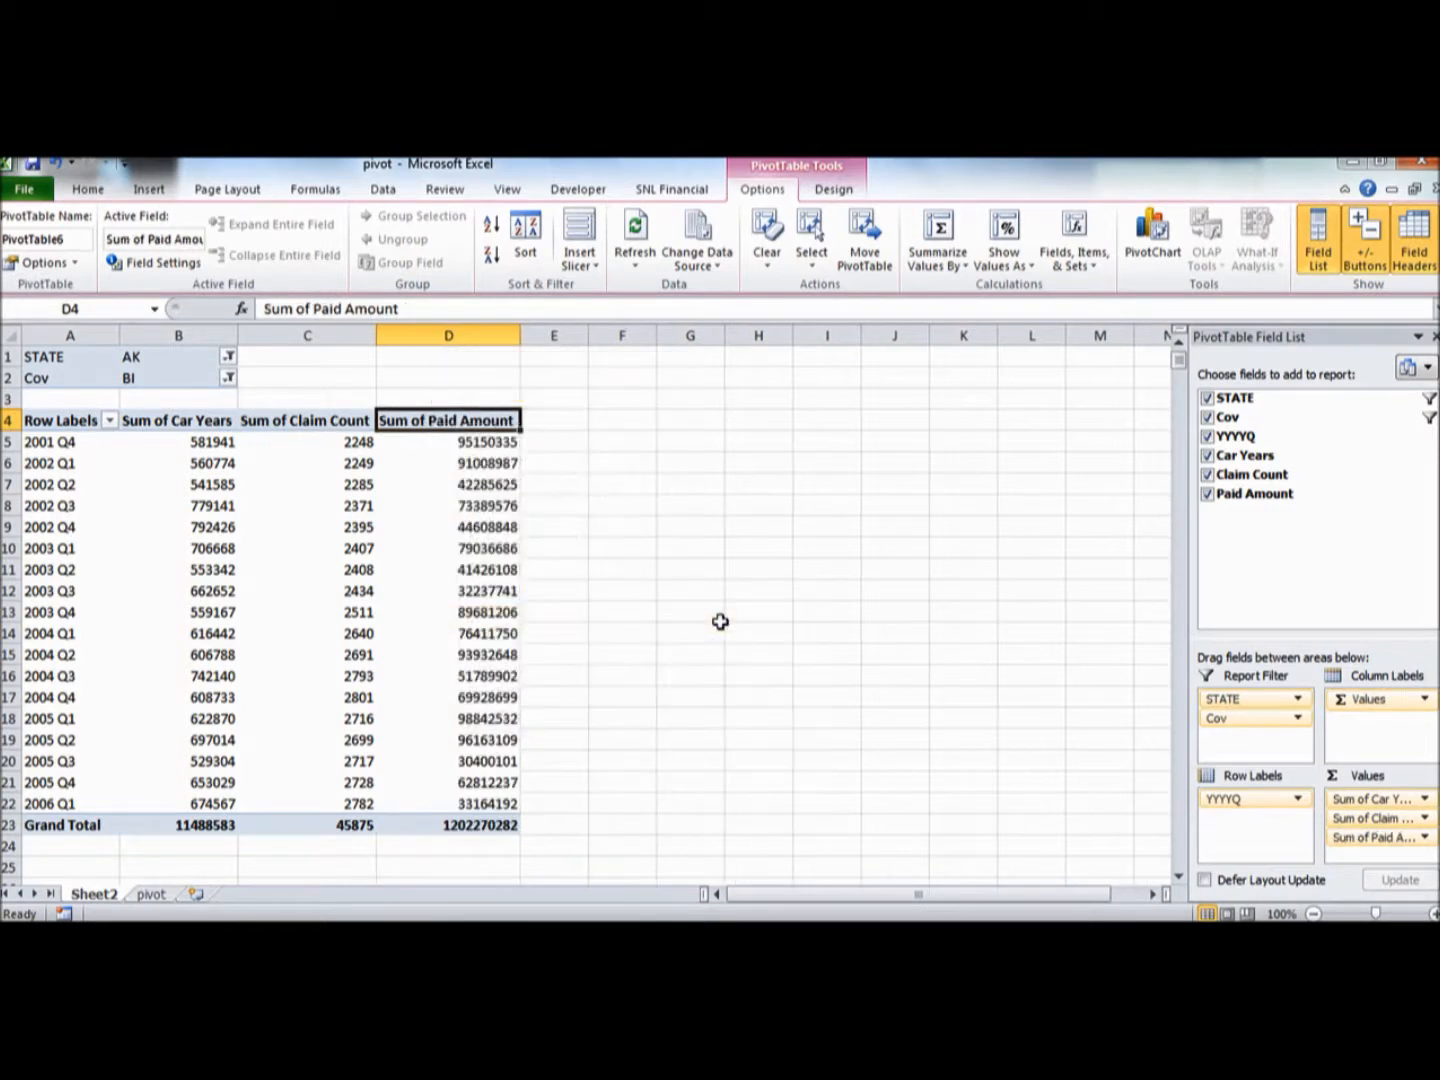
pyautogui.click(485, 545)
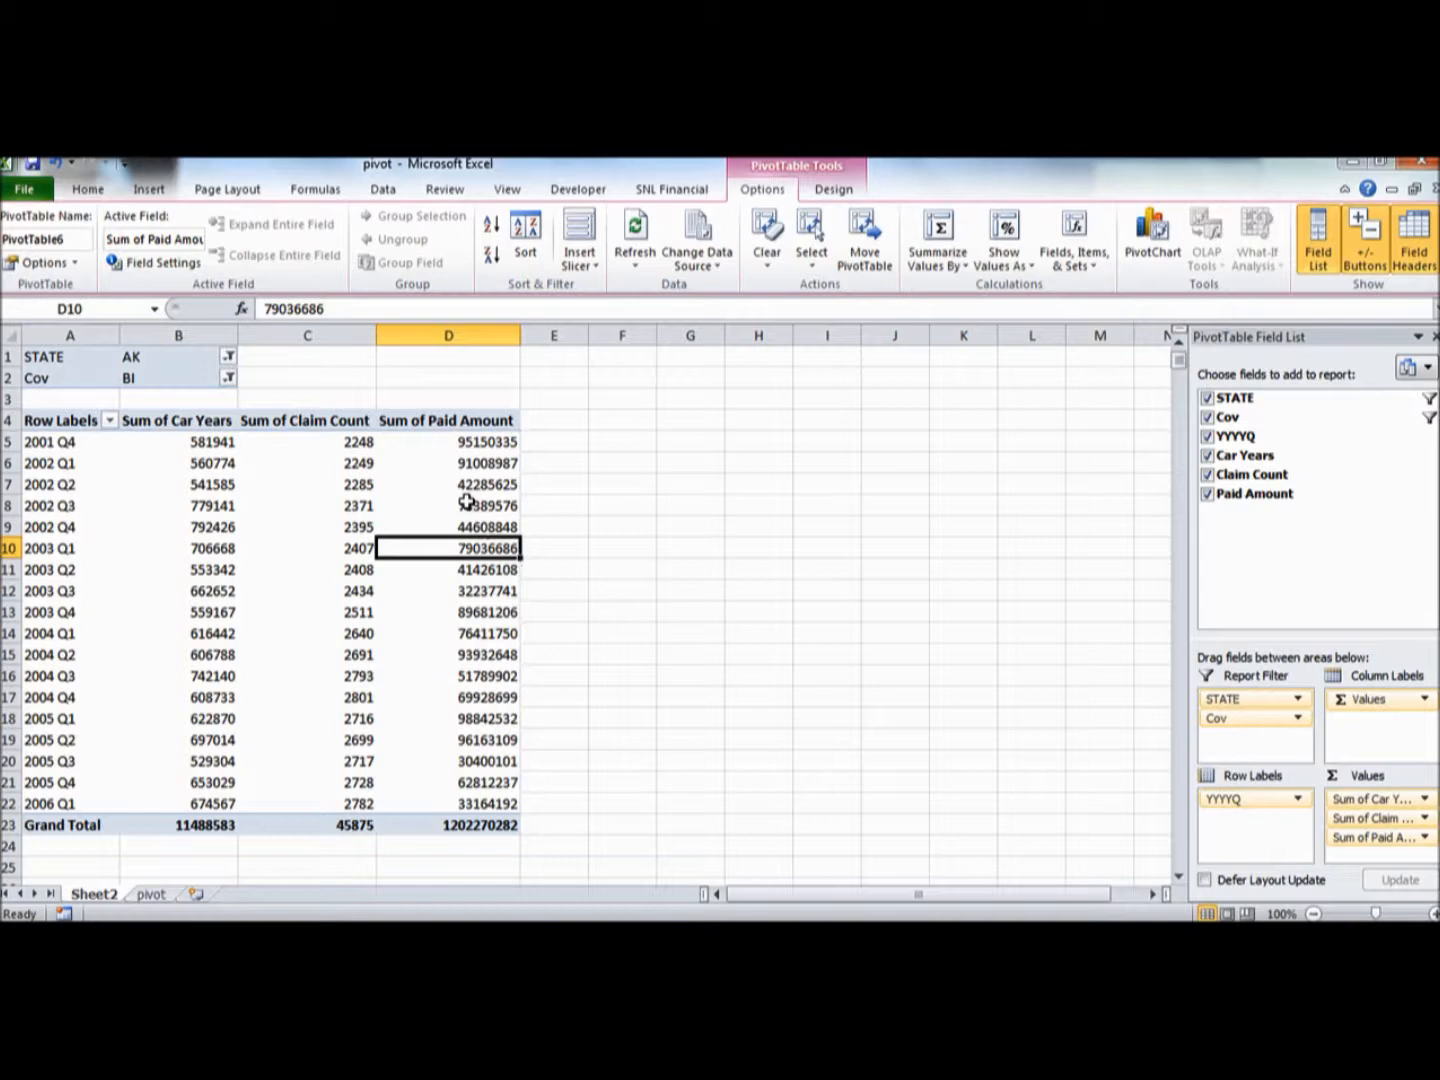
pyautogui.click(460, 486)
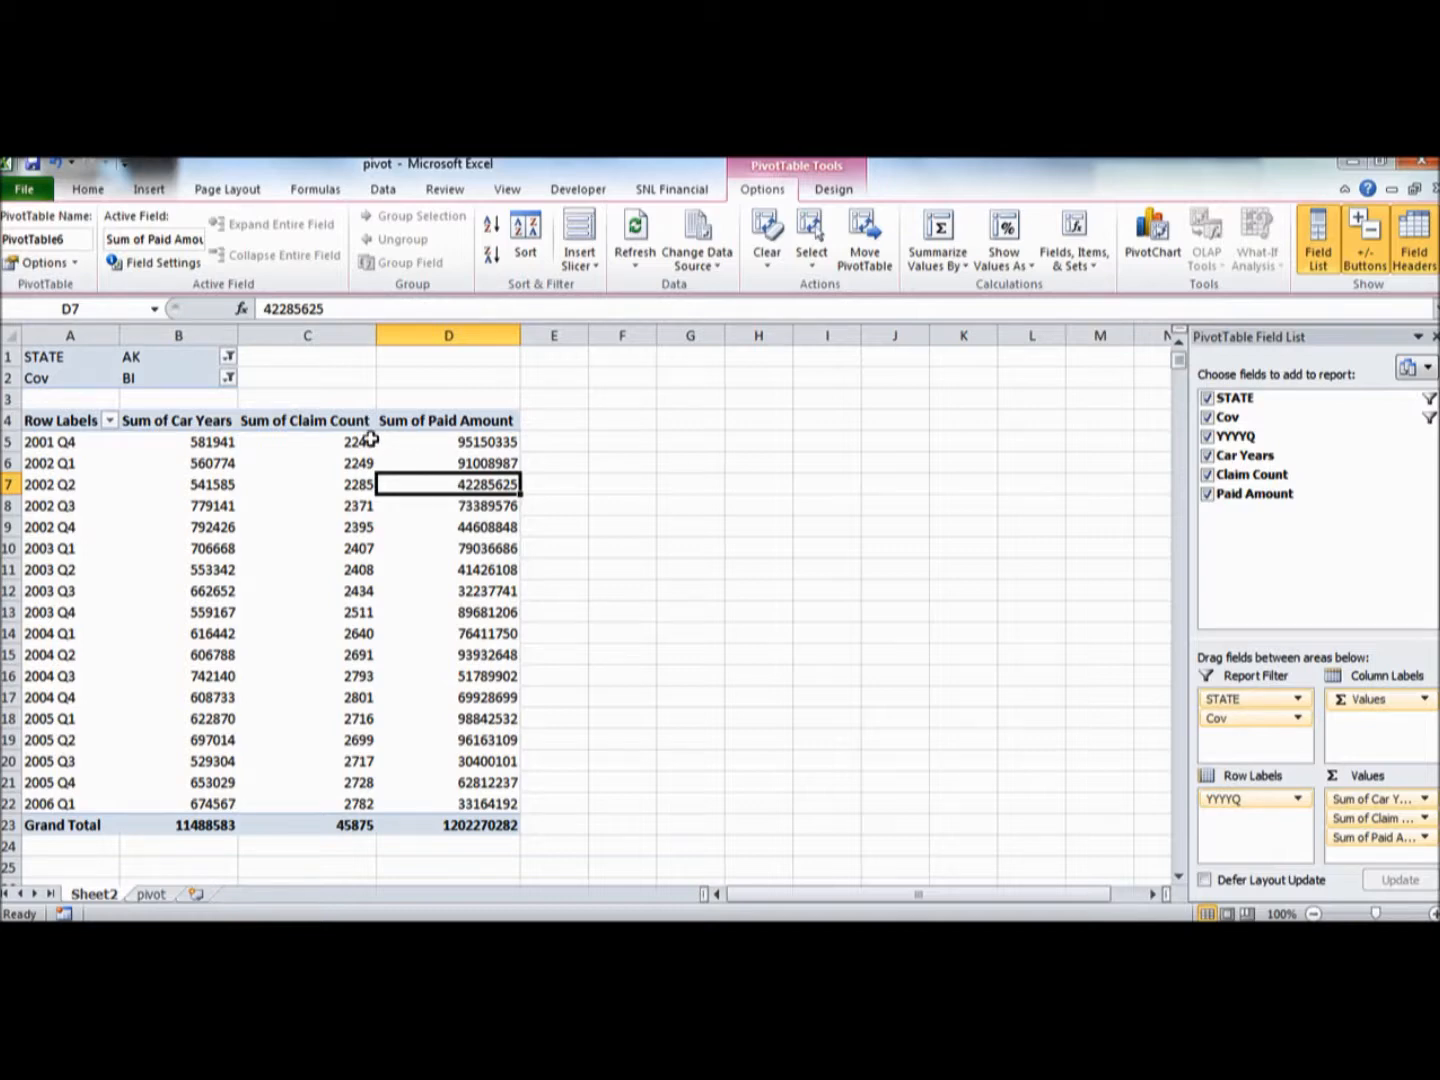
pyautogui.click(329, 440)
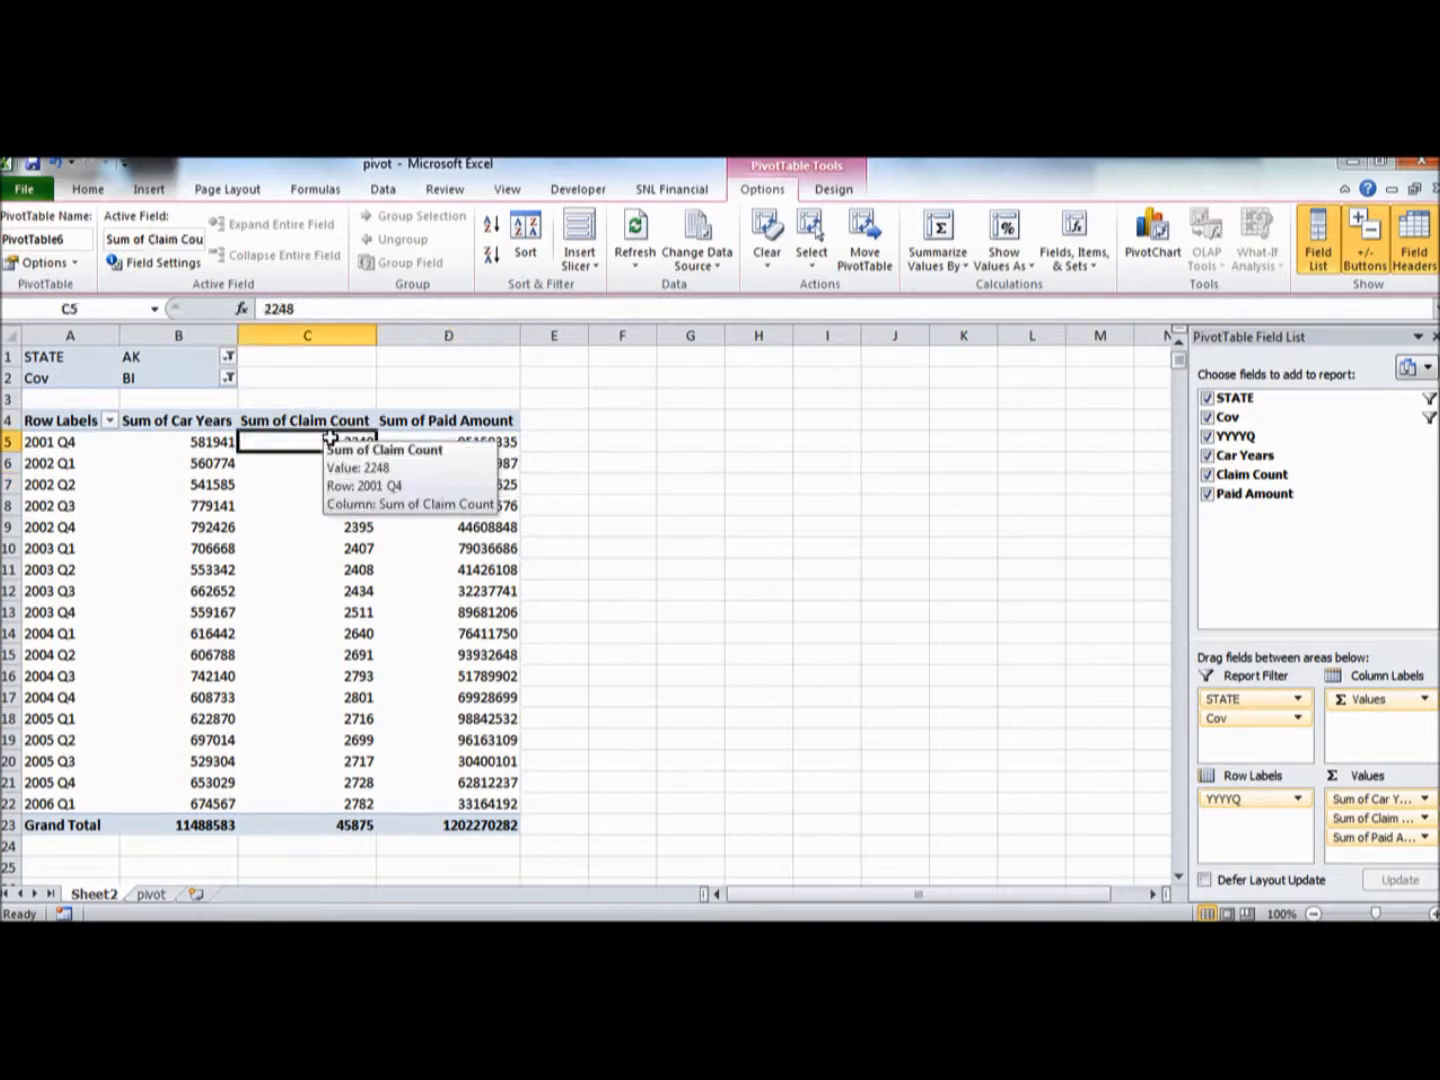
pyautogui.click(190, 442)
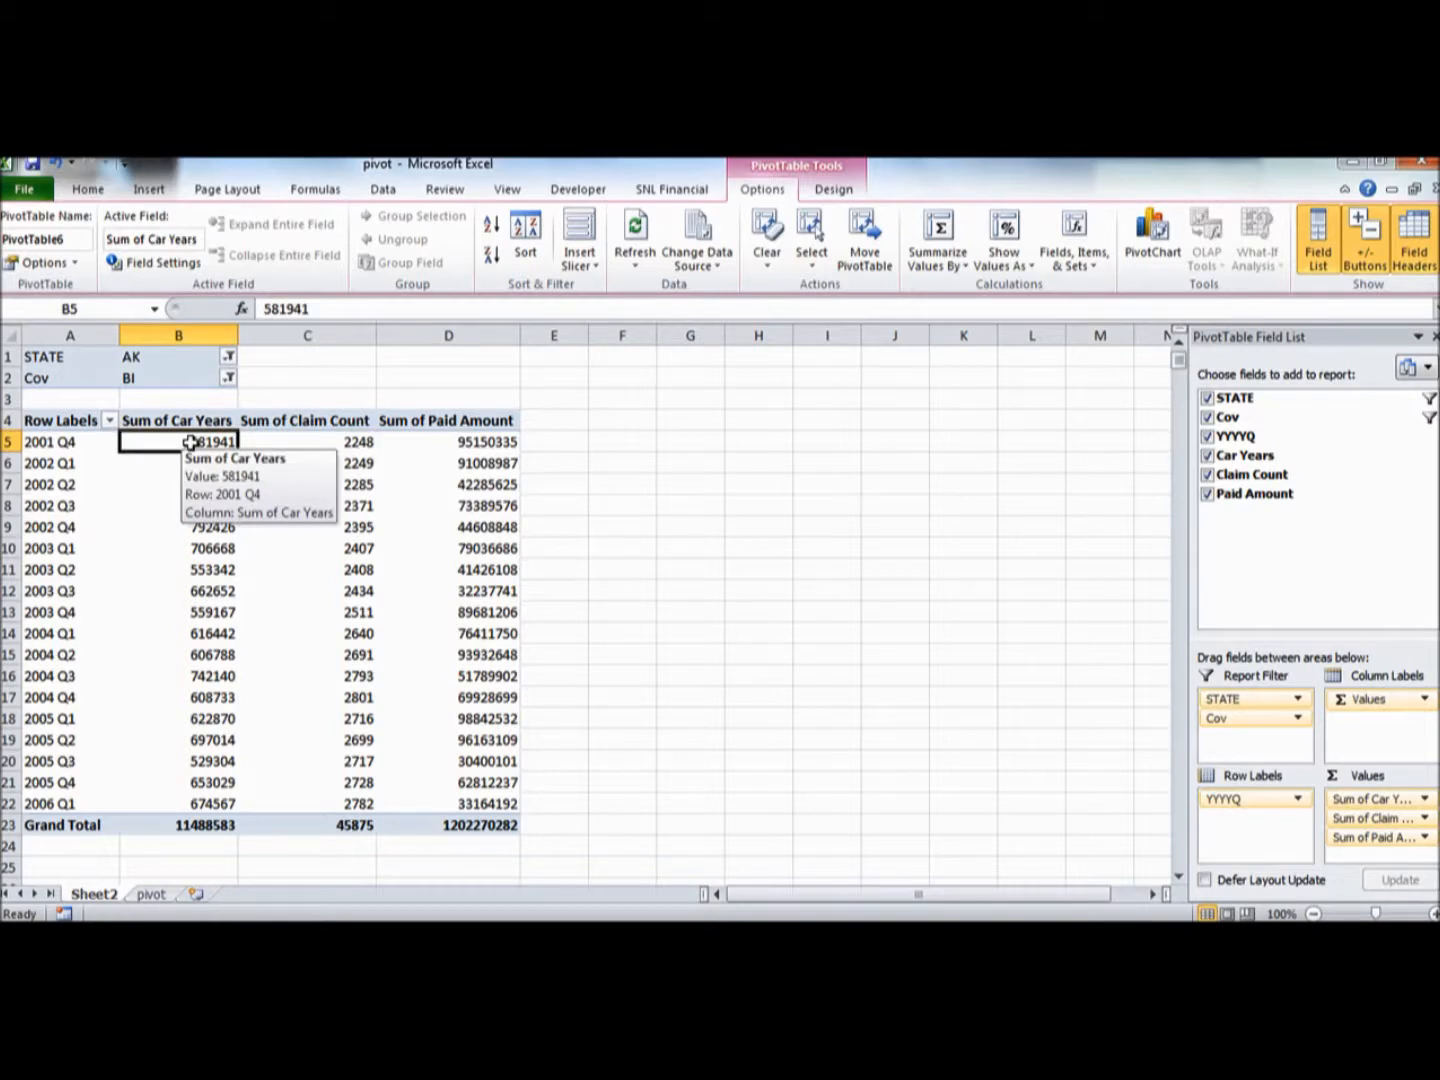
# Start a new calculated field in the PivotTable and name it Frequency
pyautogui.click(427, 440)
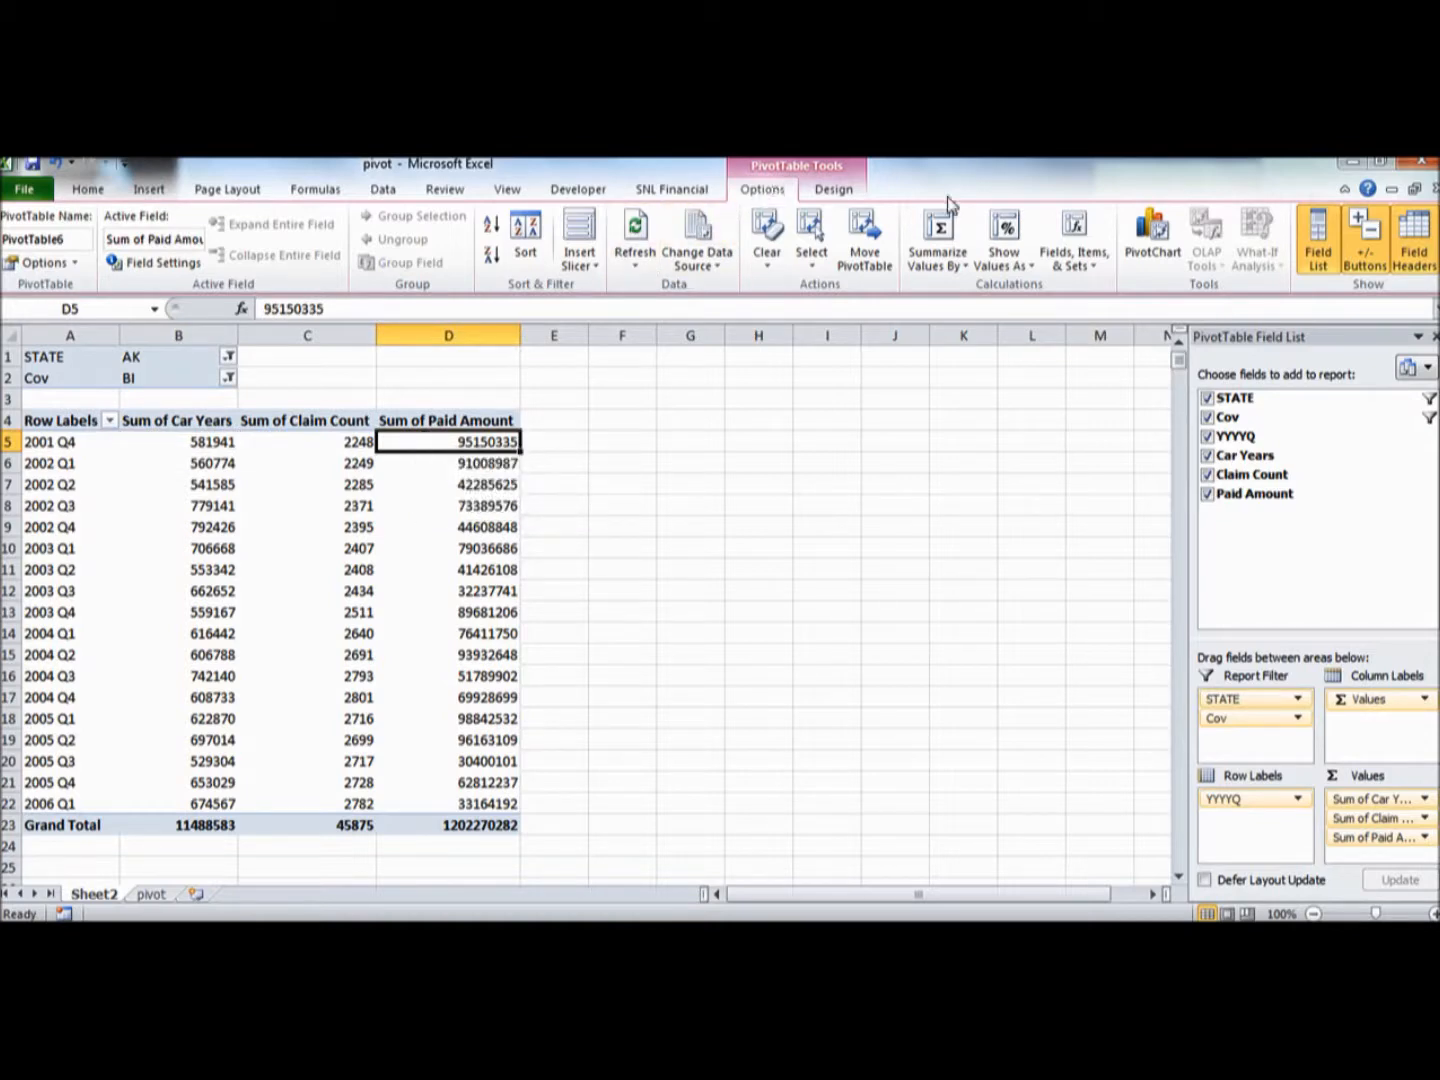
pyautogui.click(1085, 264)
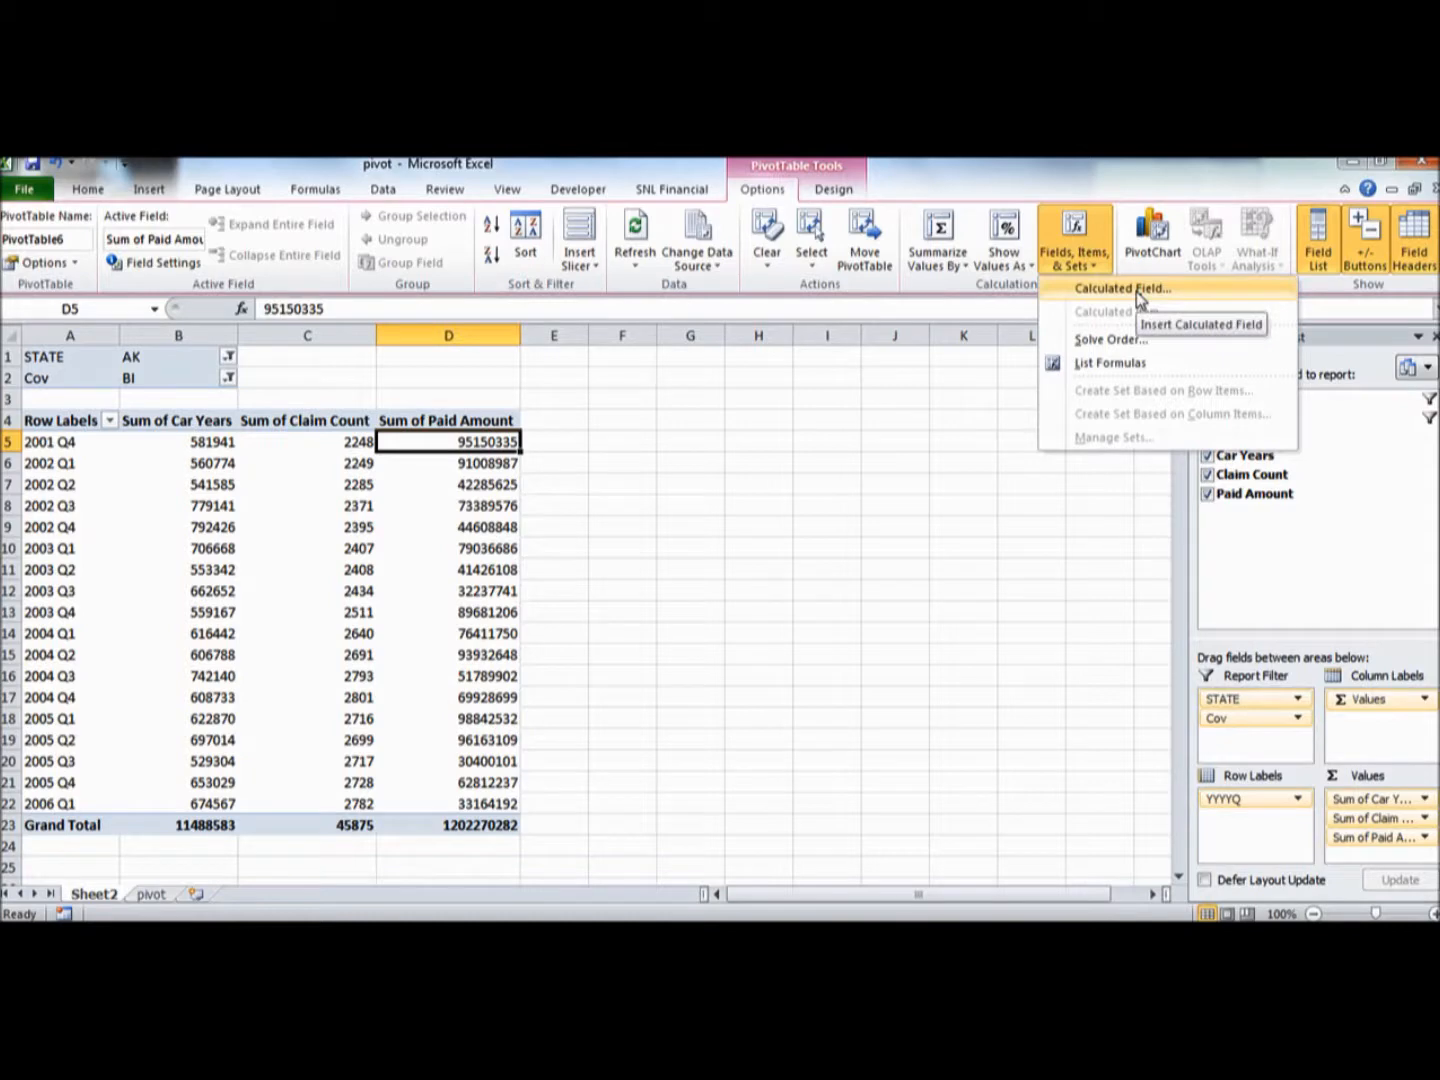
pyautogui.click(1121, 288)
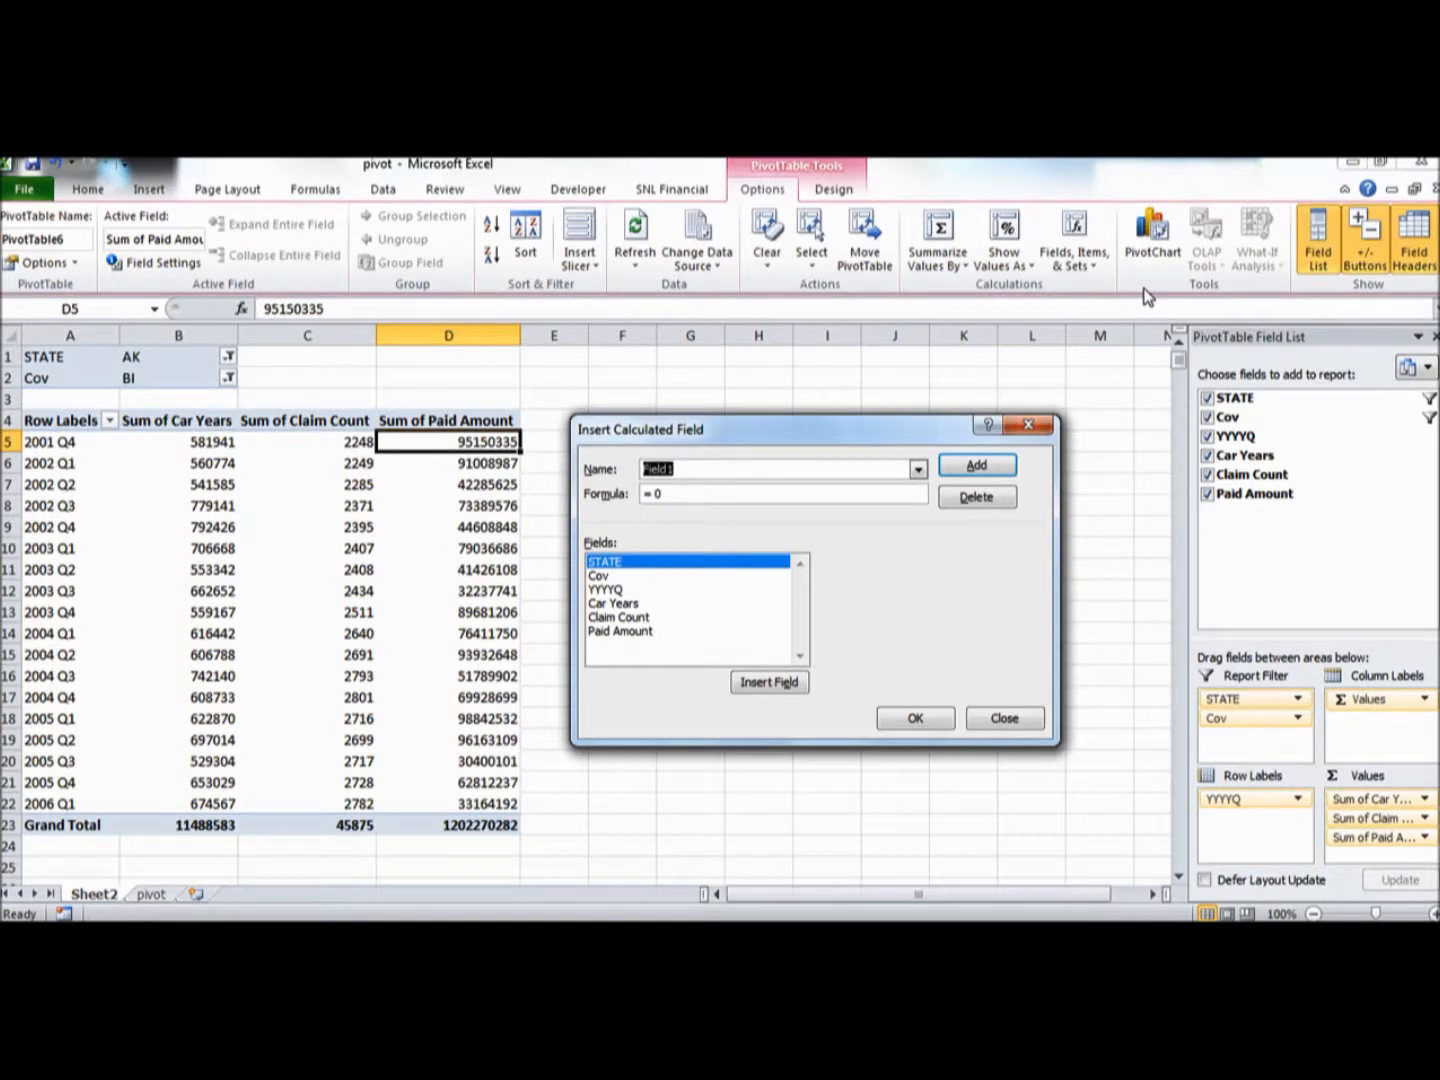
pyautogui.write('Fre')
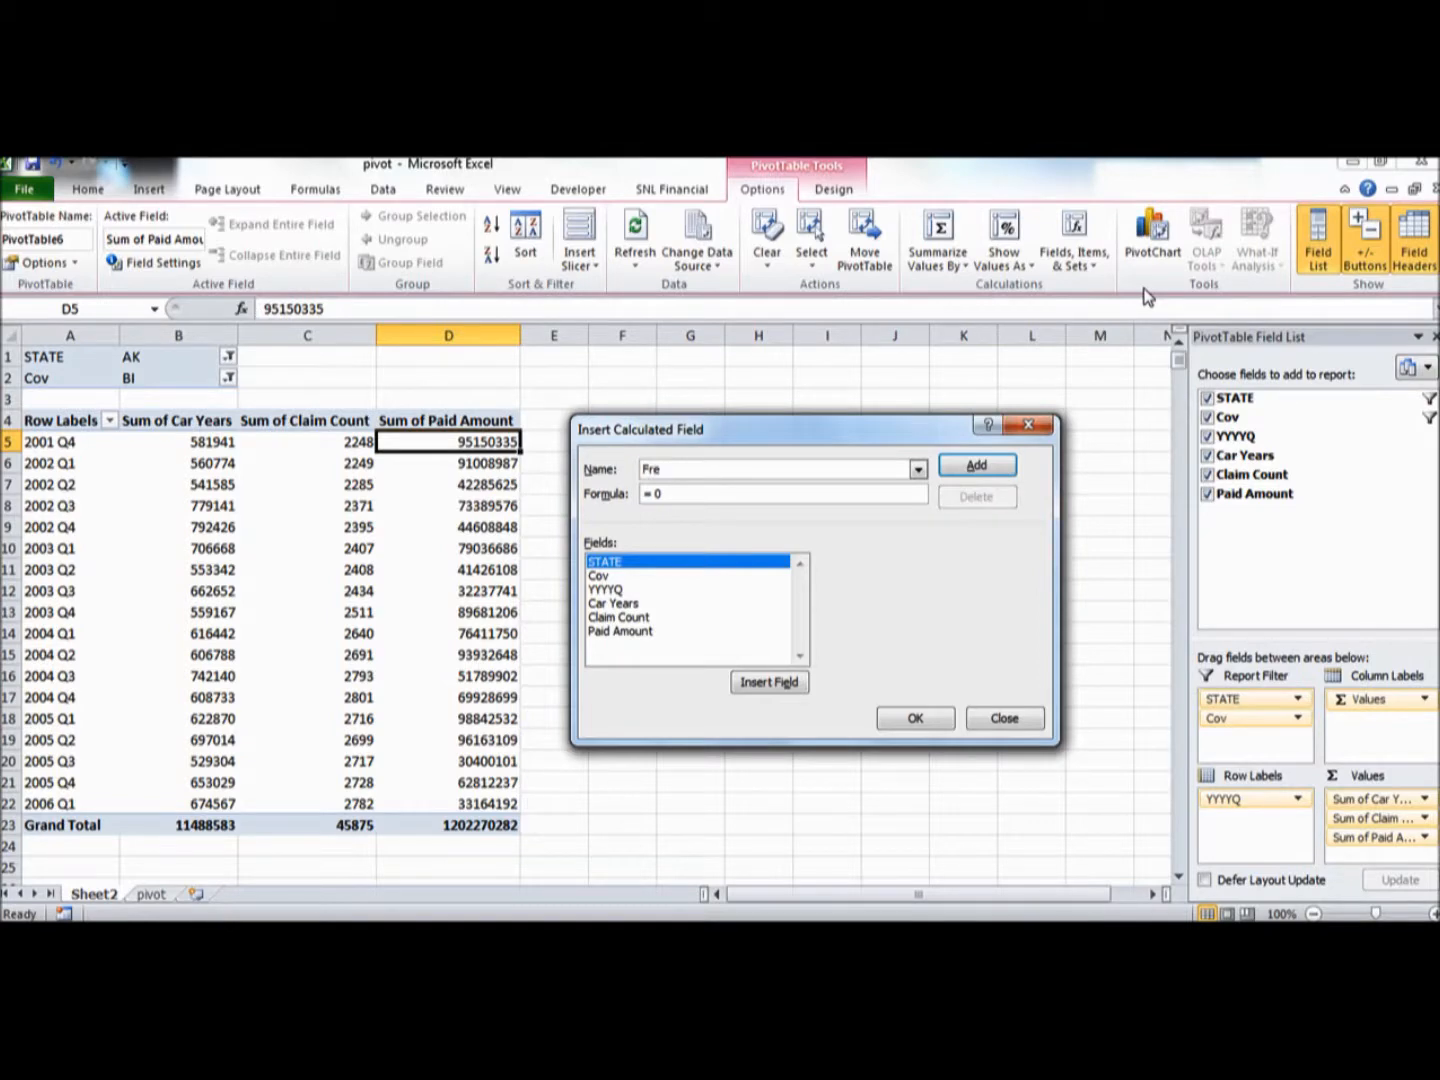
pyautogui.write('quency')
# Define the Frequency formula as 'Claim Count'/'Car Years' and add the calculated field to the PivotTable
pyautogui.click(688, 494)
pyautogui.press('BackSpace')
pyautogui.doubleClick(645, 620)
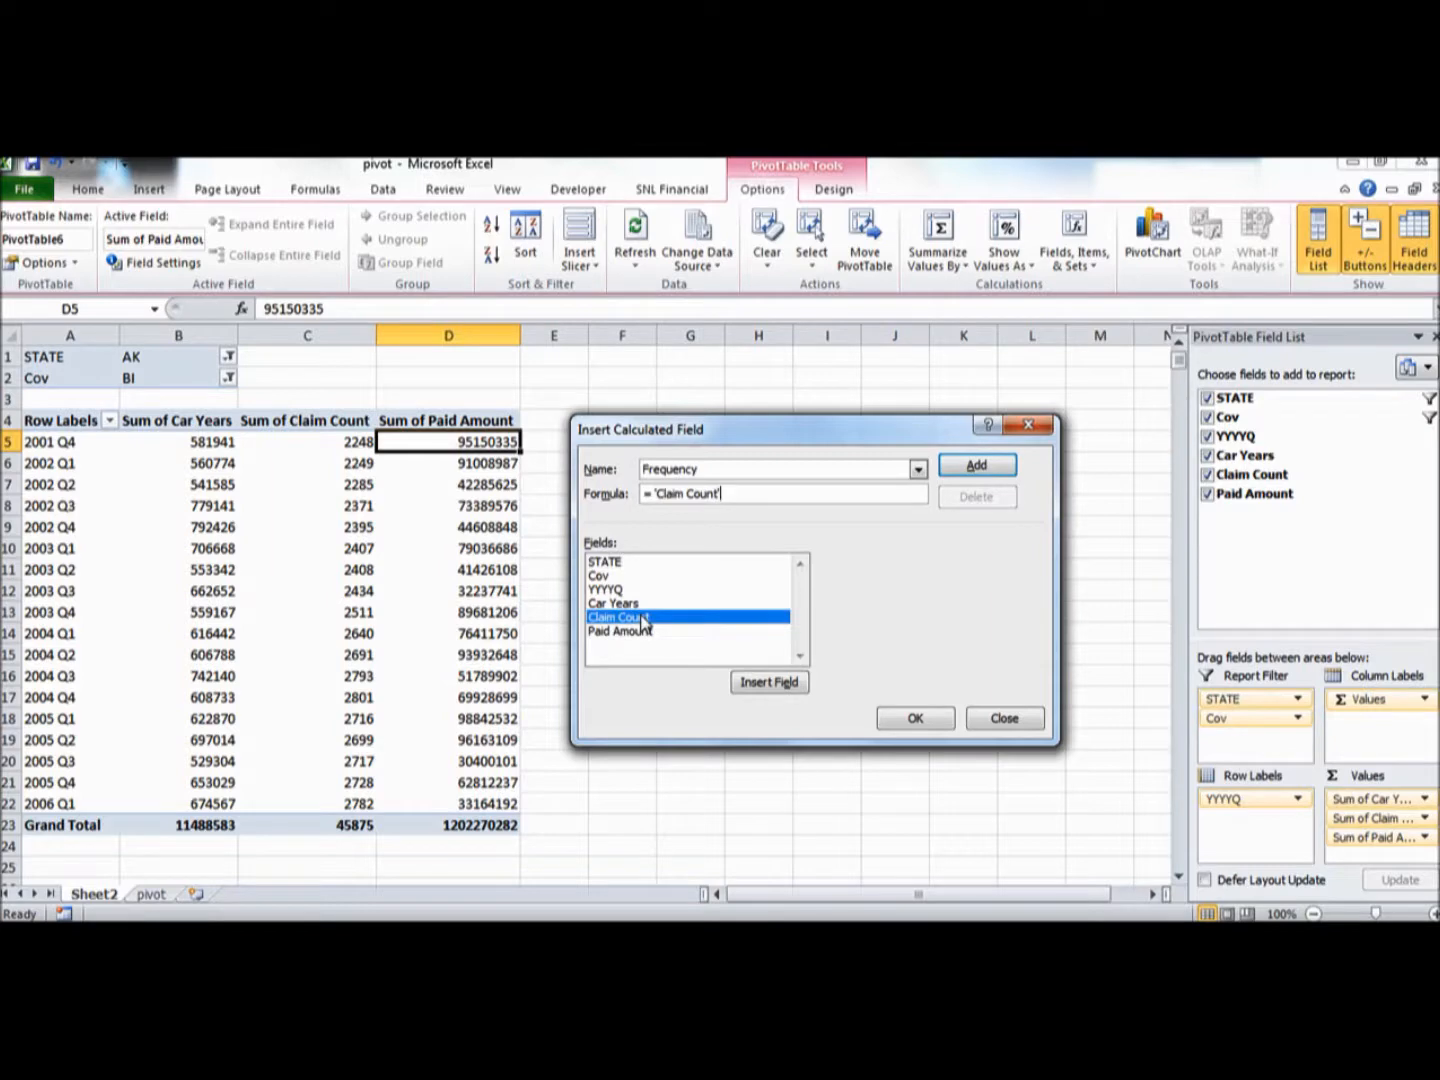
pyautogui.write('/')
pyautogui.click(630, 605)
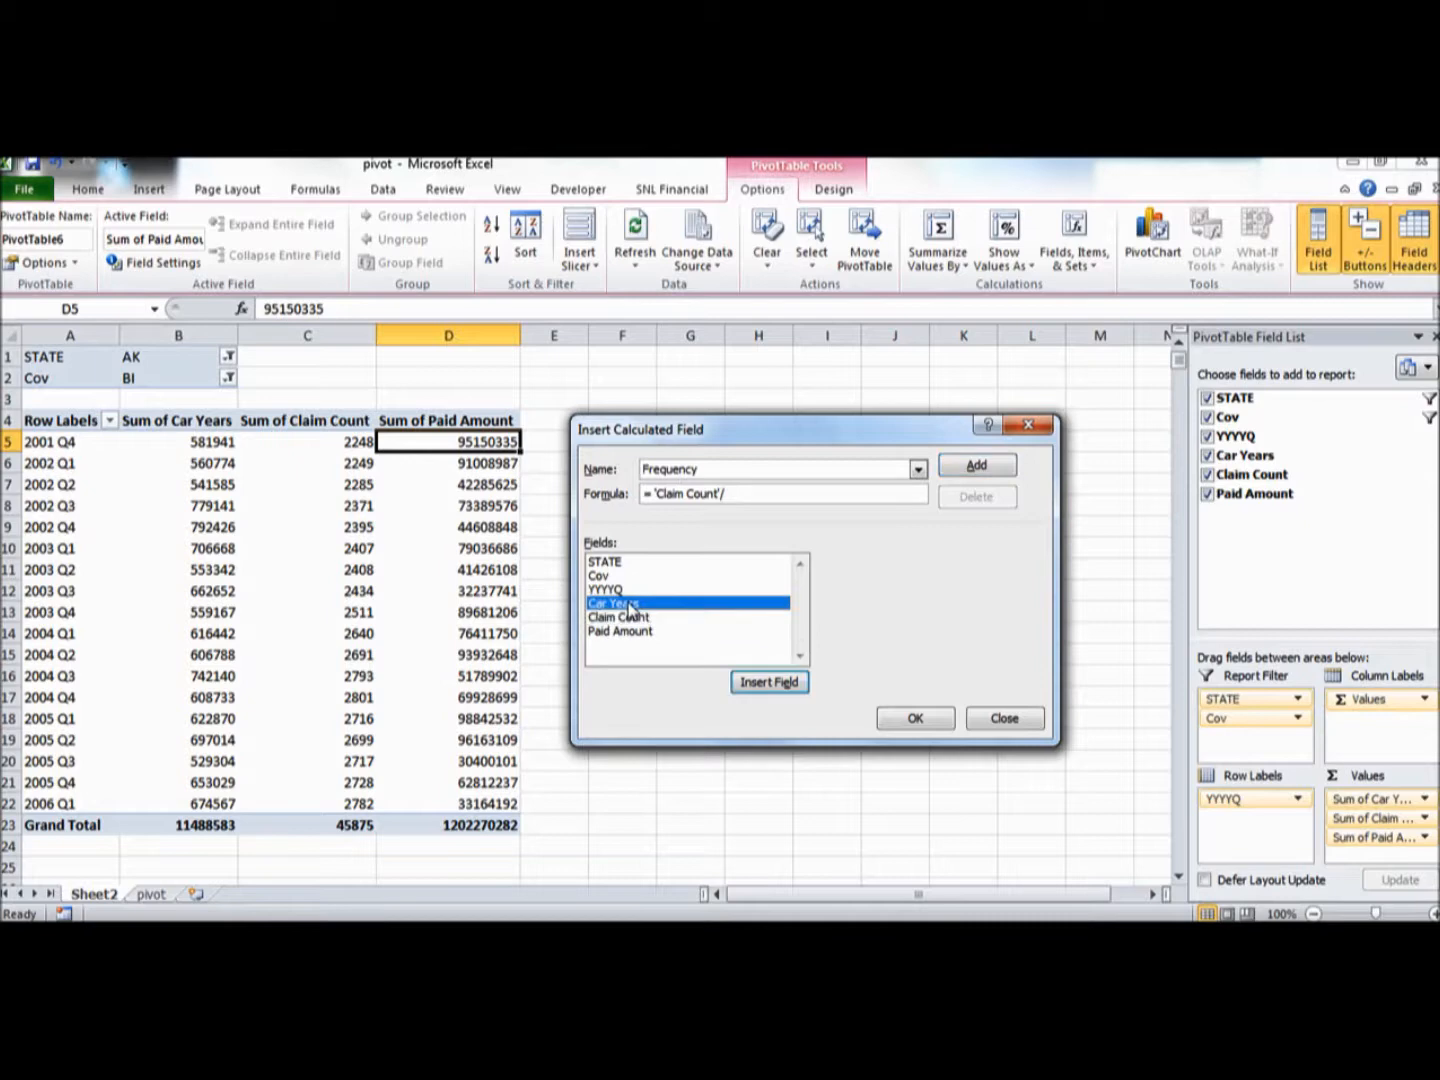
pyautogui.click(770, 681)
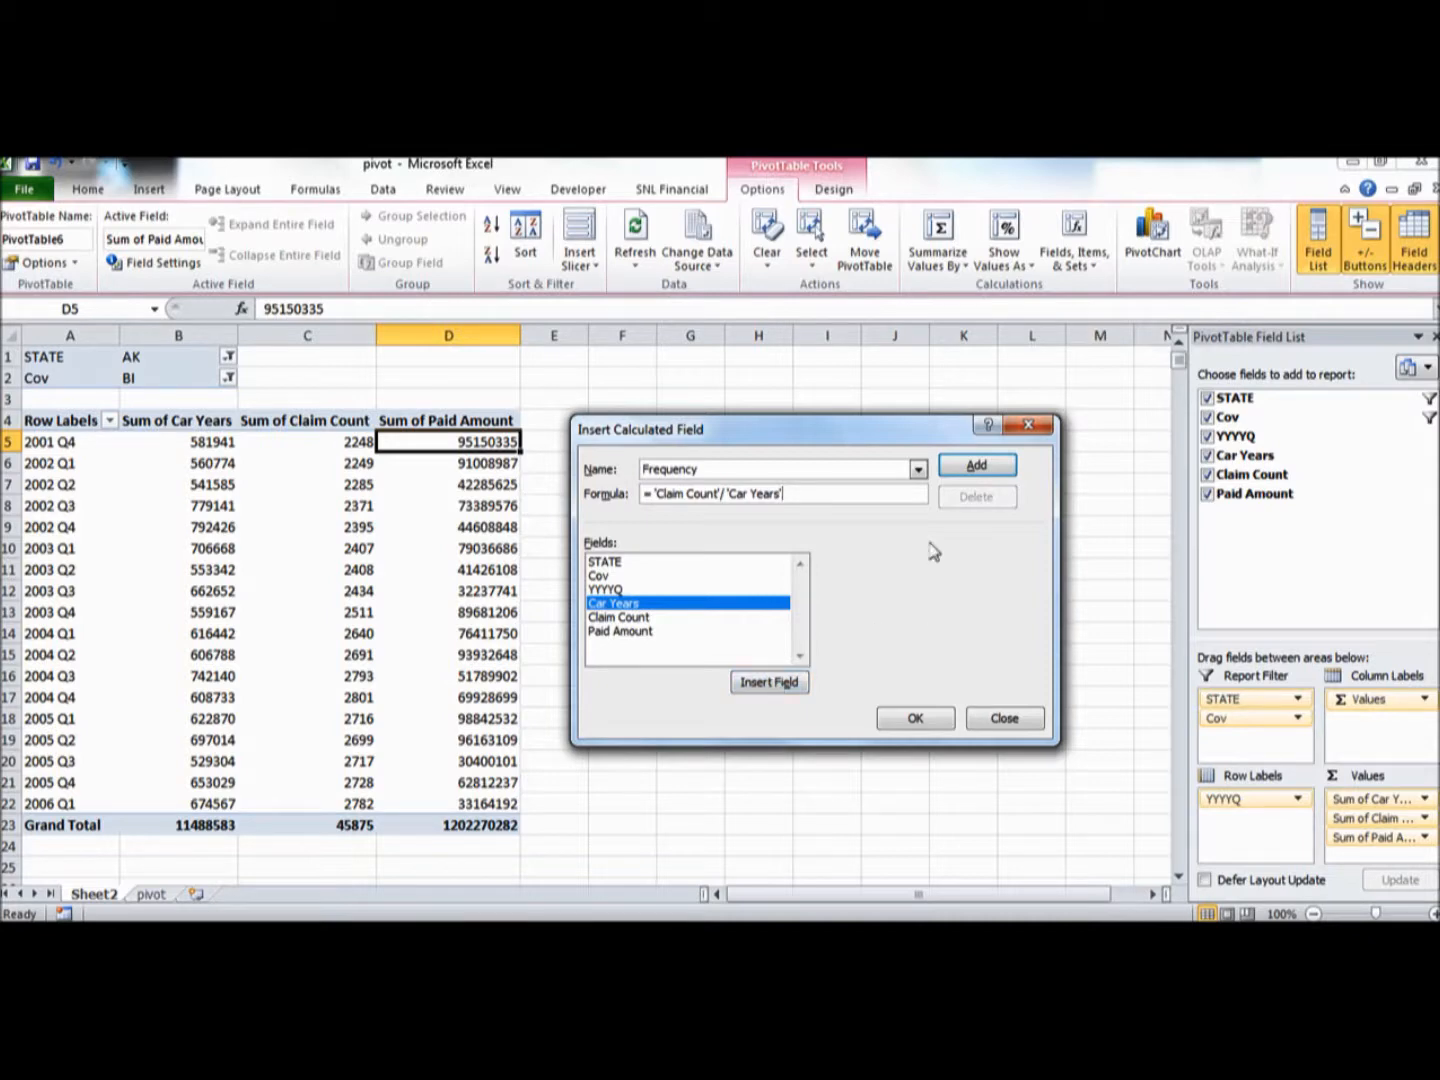
pyautogui.click(978, 463)
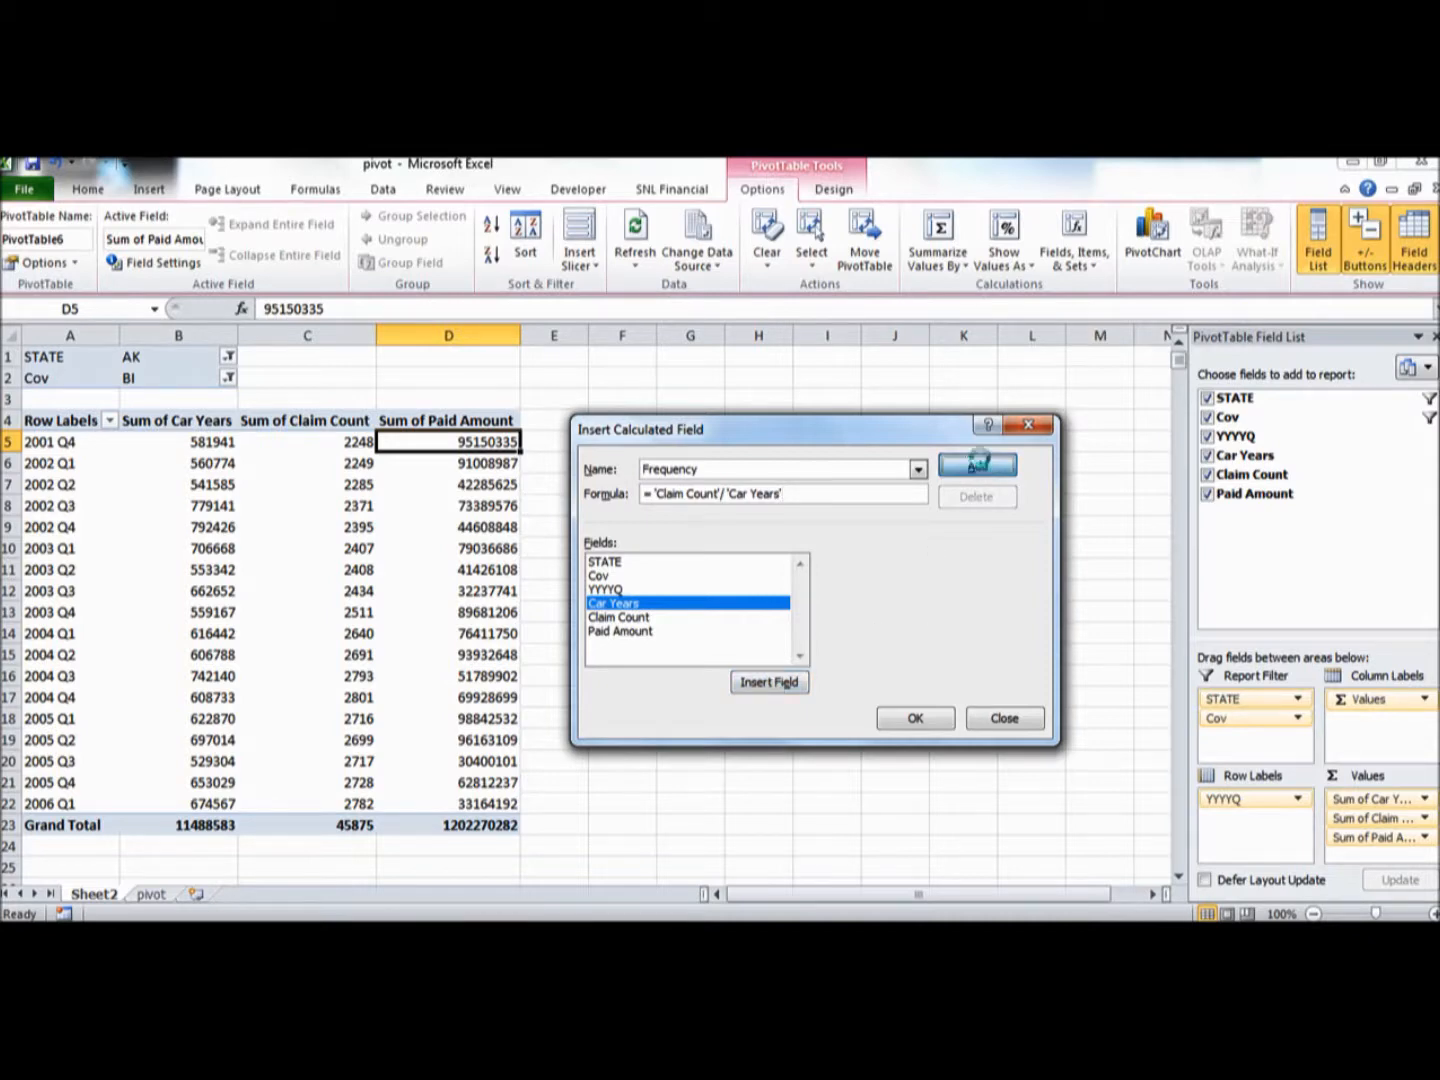
pyautogui.click(921, 718)
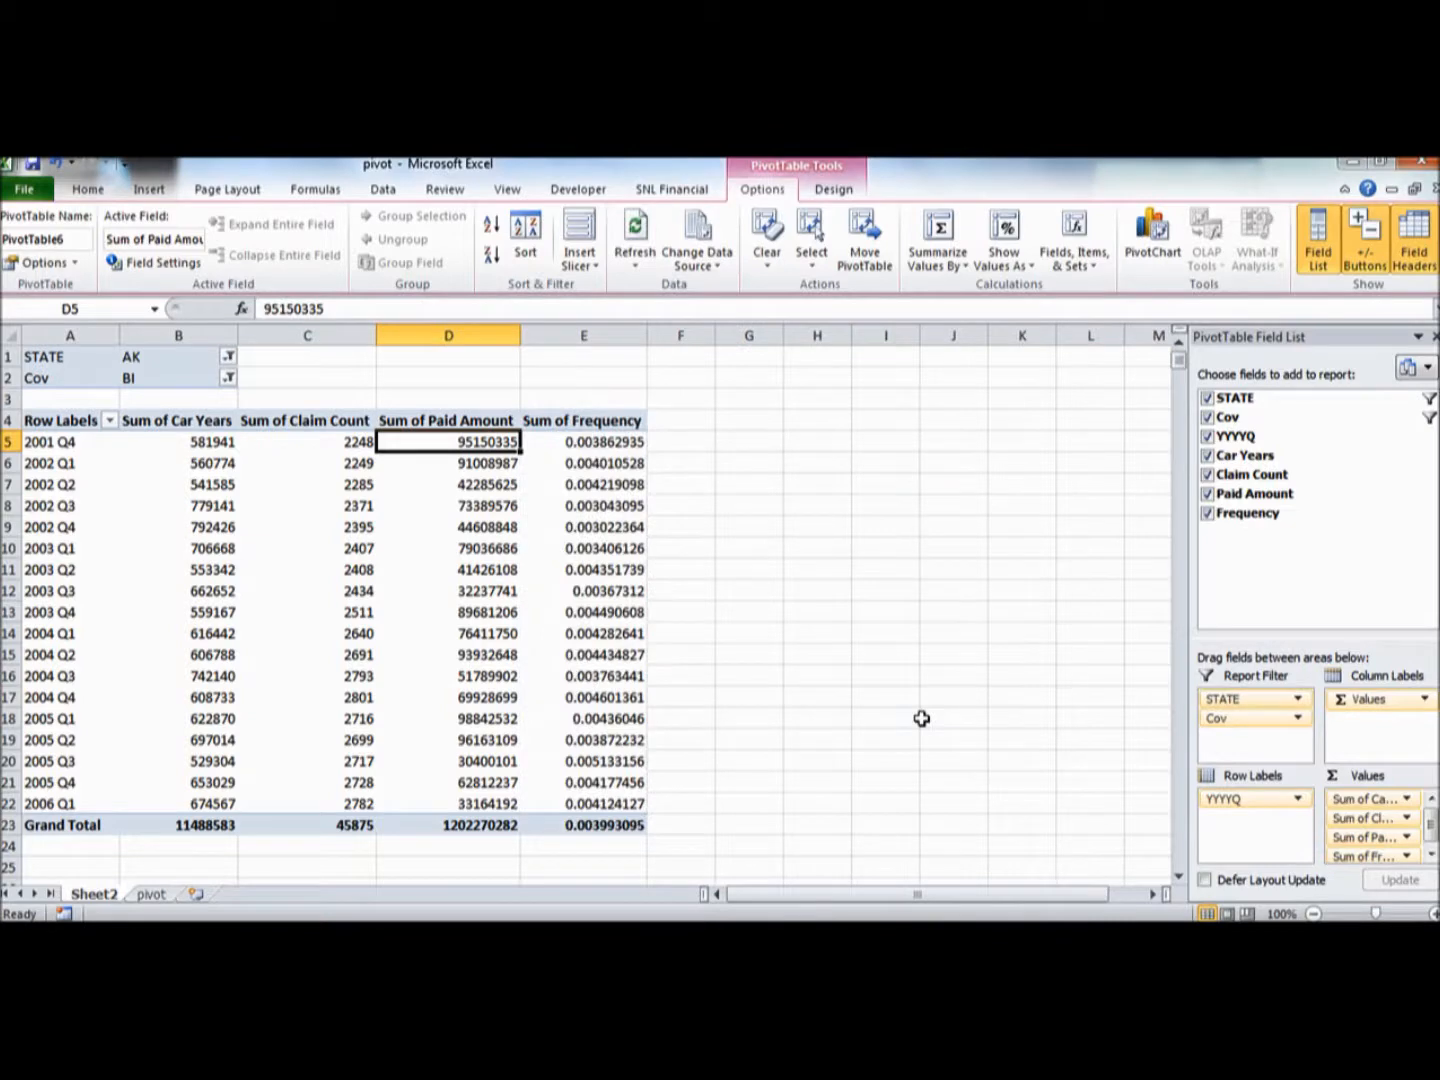
# Format the Sum of Frequency column E as a percentage with four decimal places
pyautogui.click(606, 486)
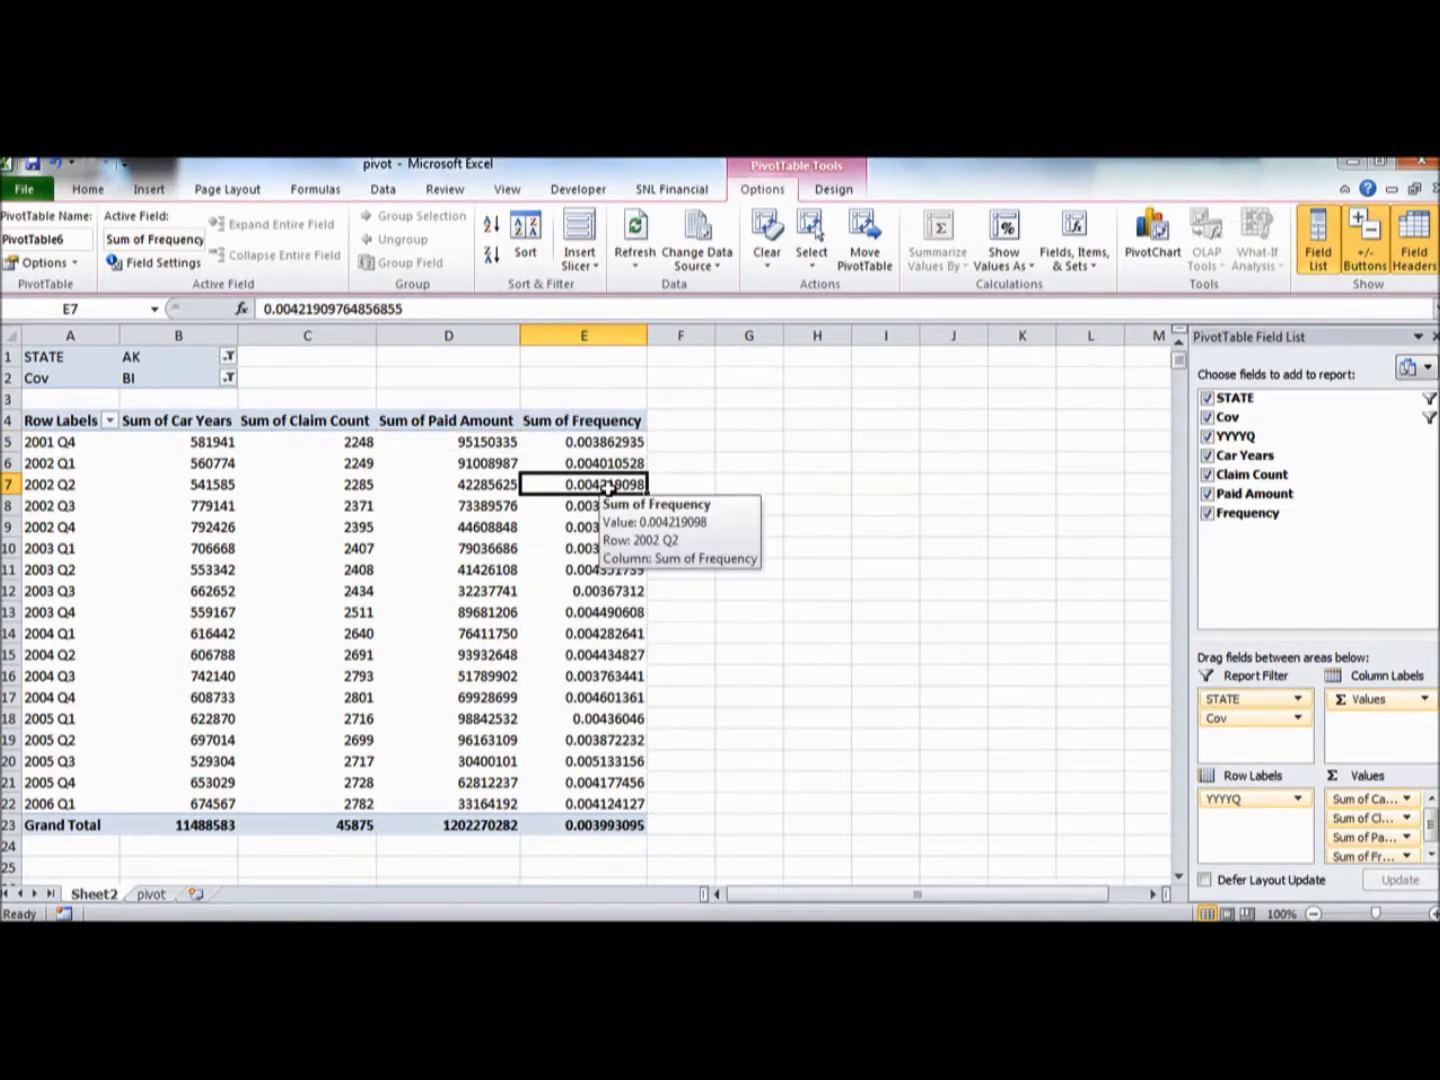
pyautogui.click(601, 337)
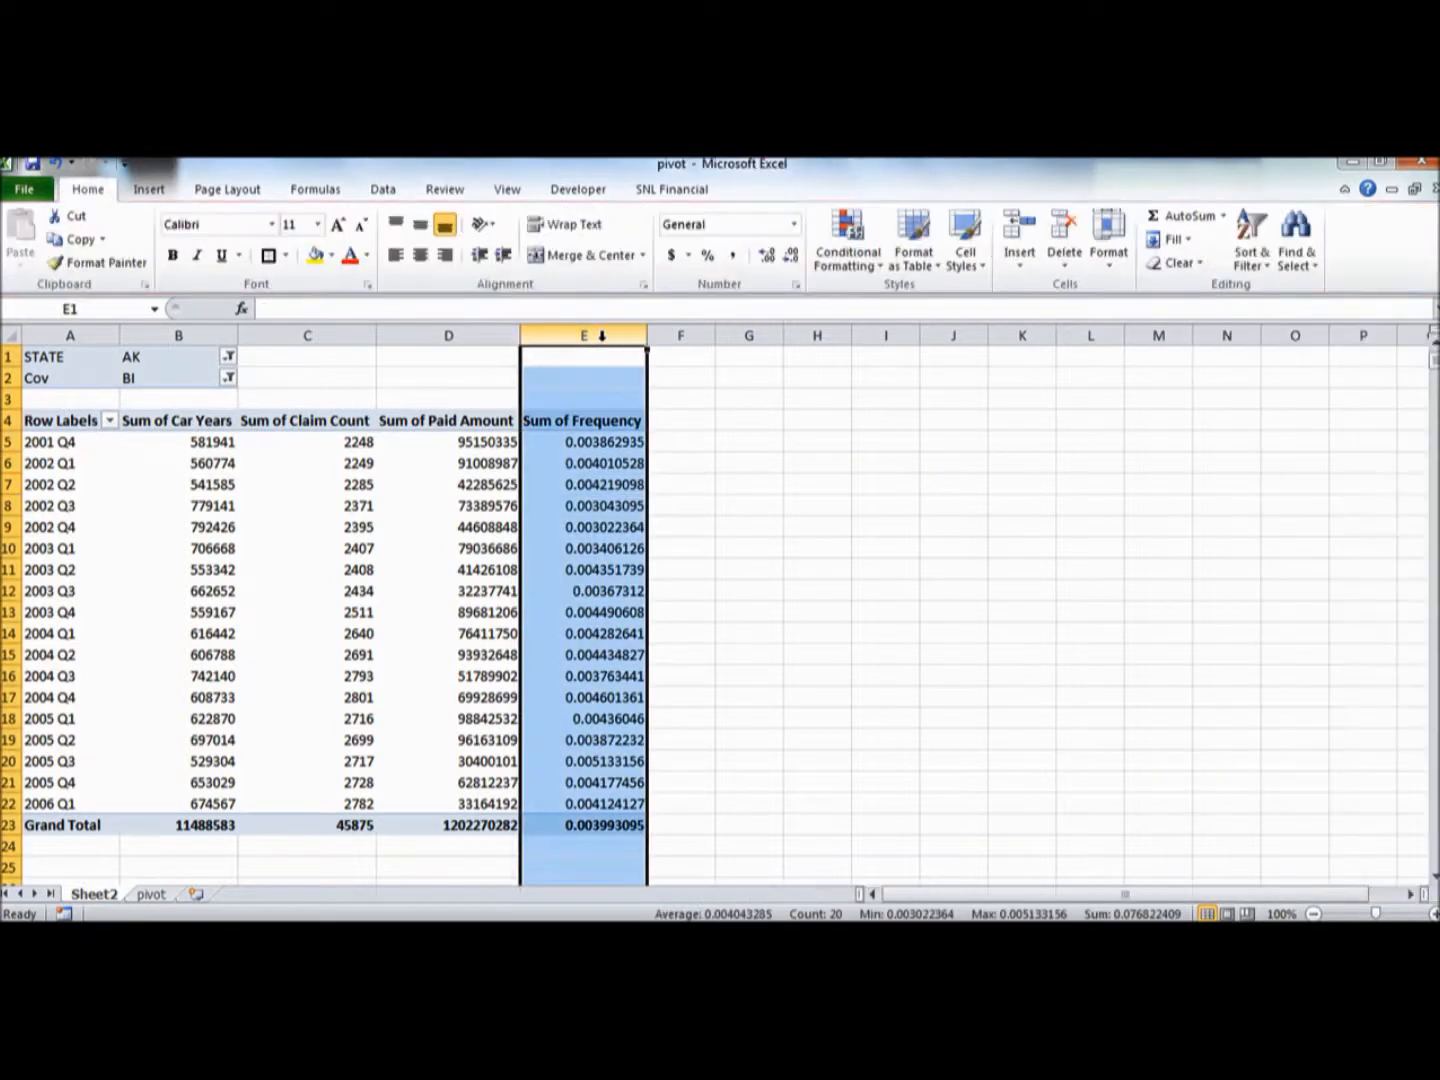
pyautogui.click(708, 257)
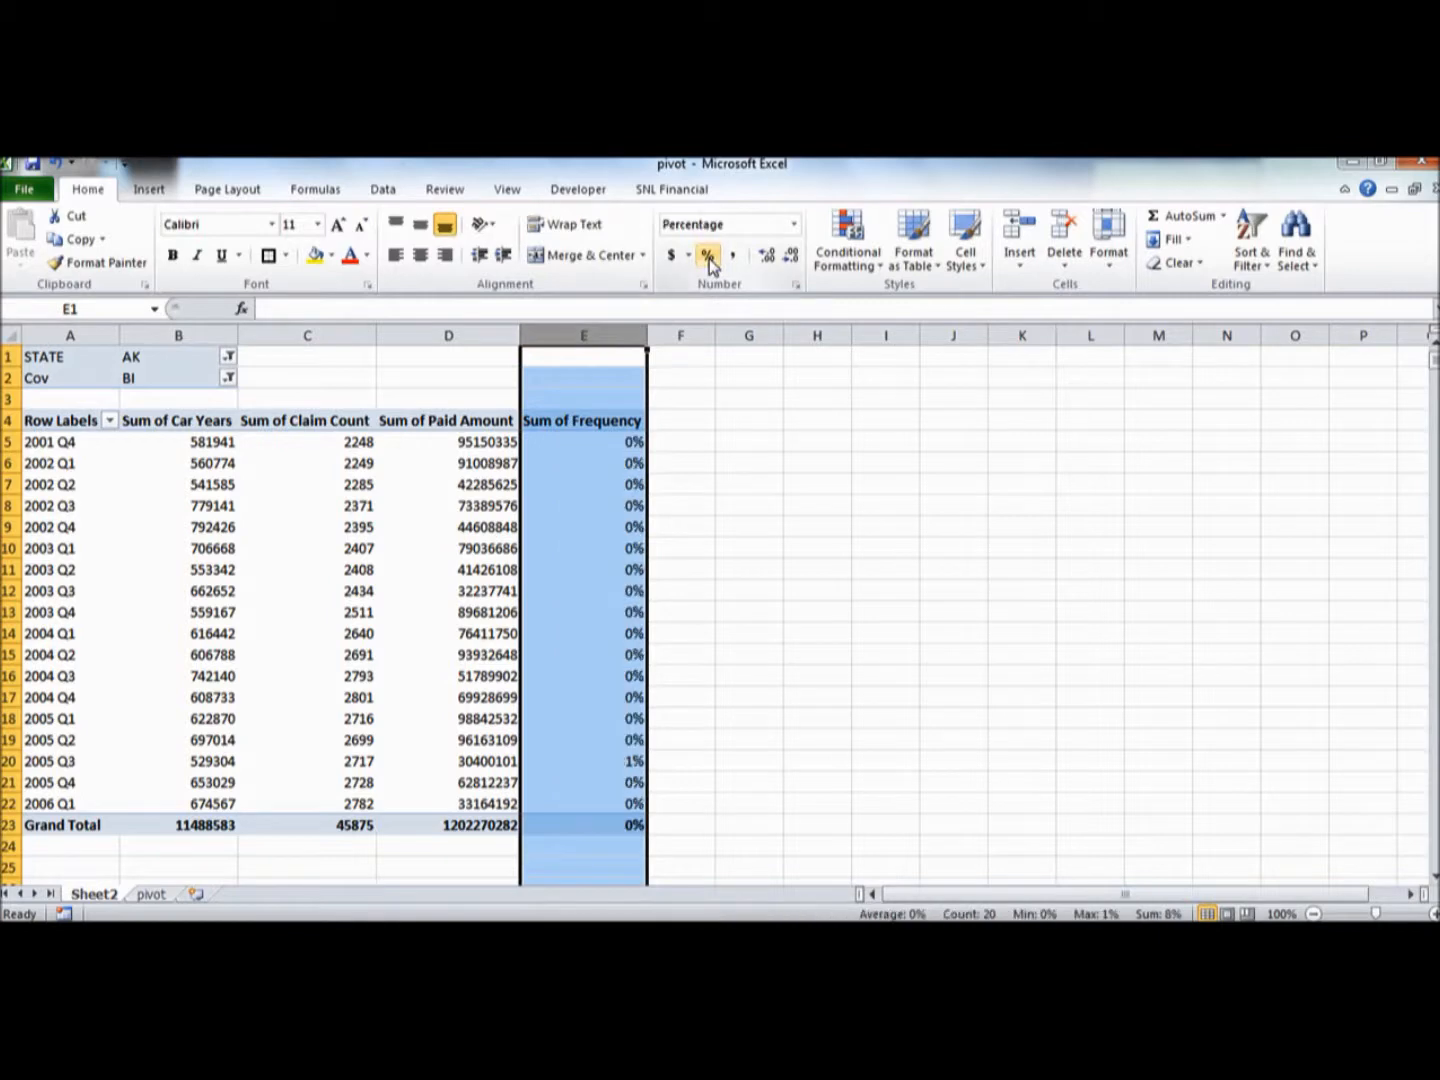
pyautogui.click(769, 256)
pyautogui.click(768, 257)
pyautogui.click(768, 257)
pyautogui.click(768, 257)
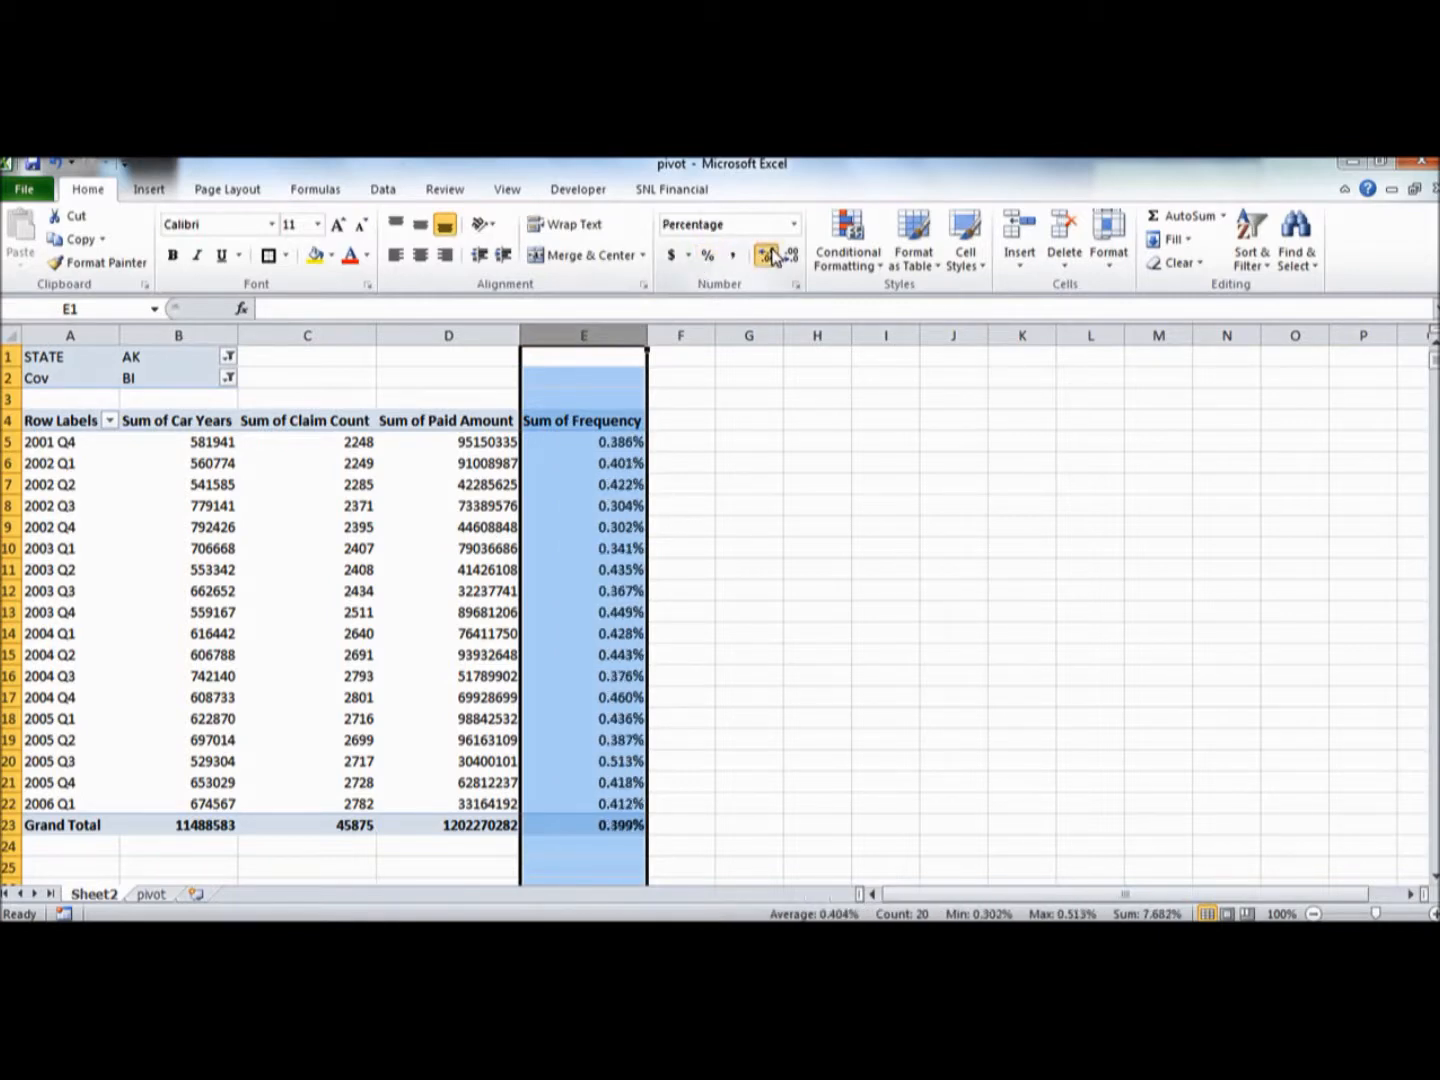
pyautogui.click(577, 506)
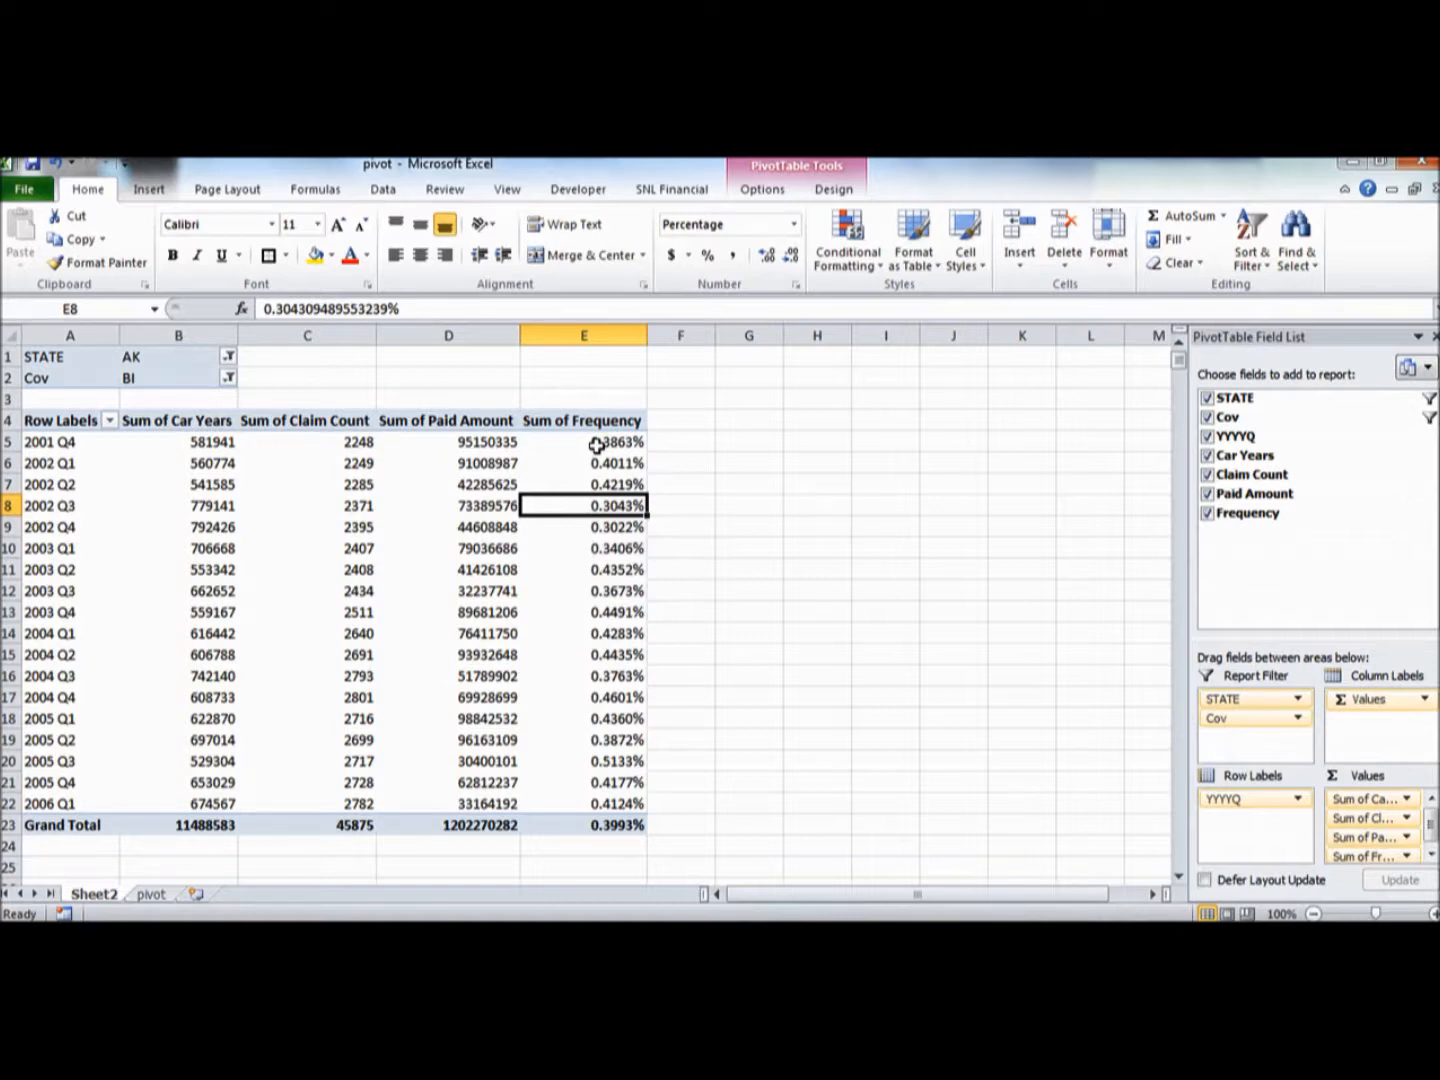
# Start another calculated field in the PivotTable and name it Severity
pyautogui.click(766, 189)
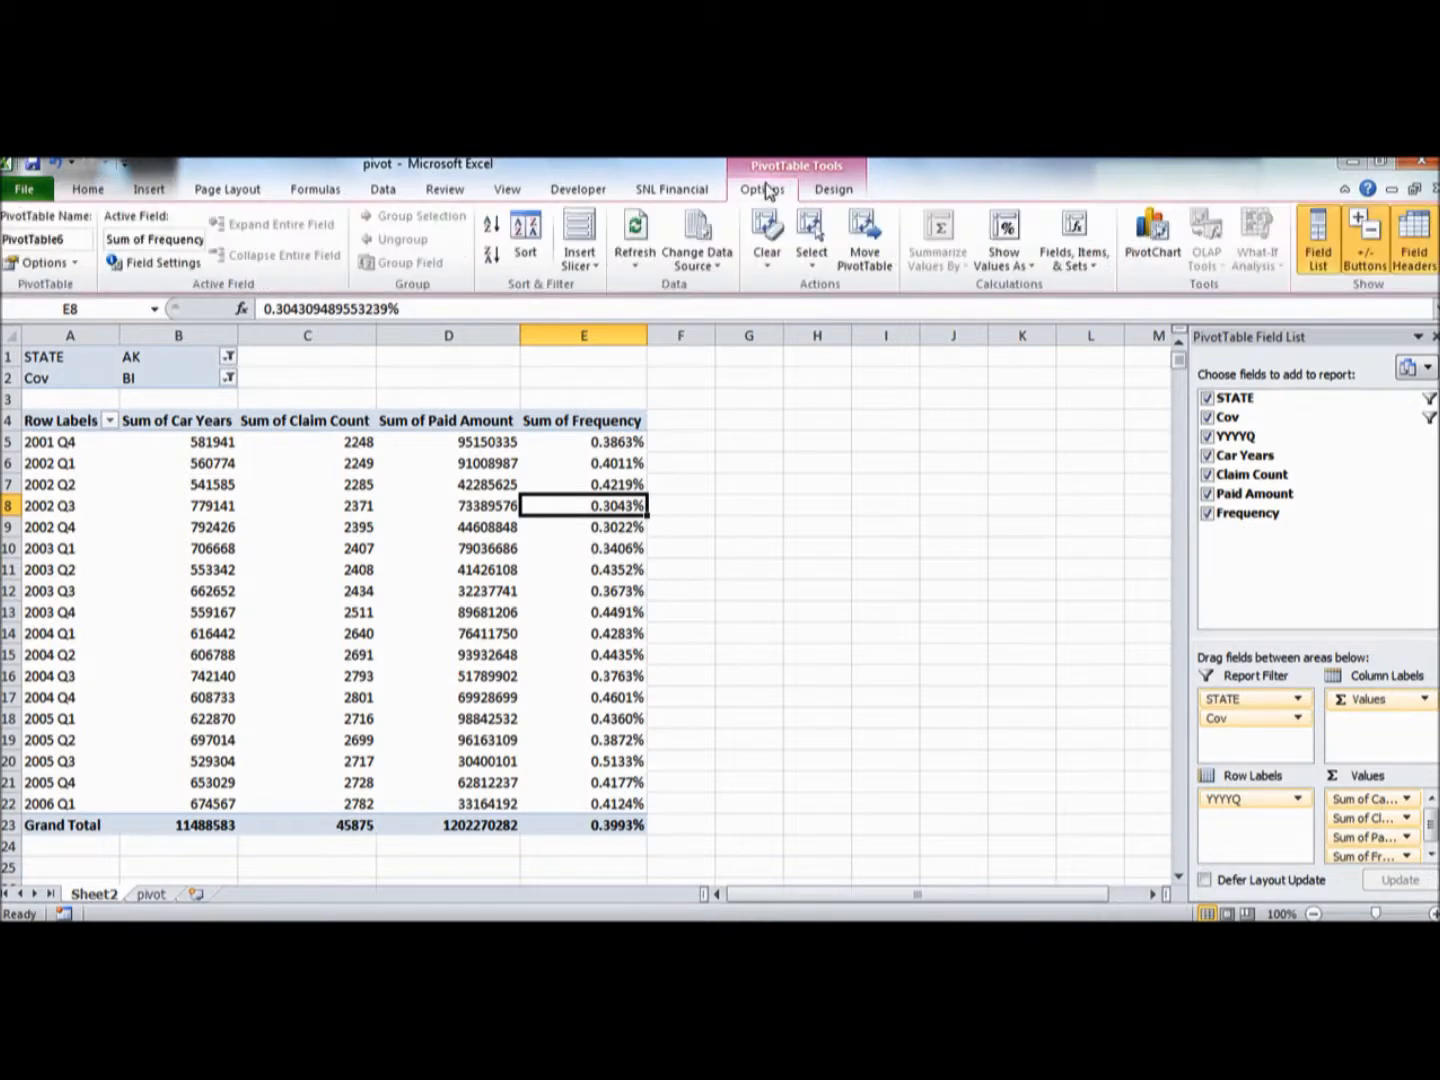
pyautogui.click(1065, 239)
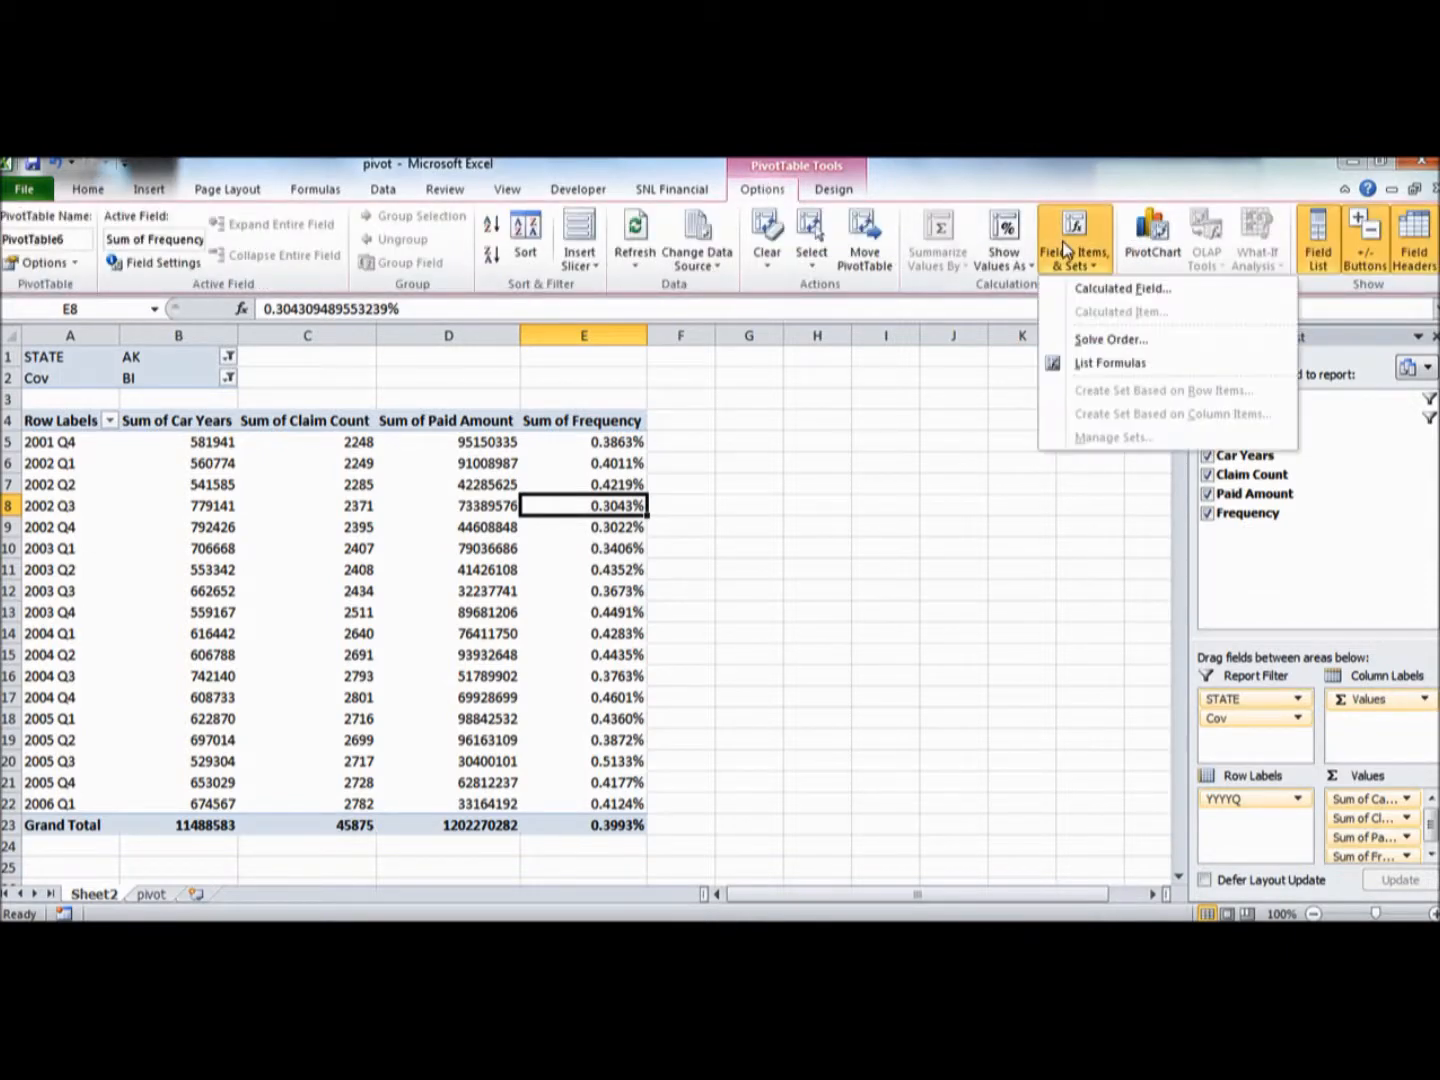
pyautogui.click(1120, 288)
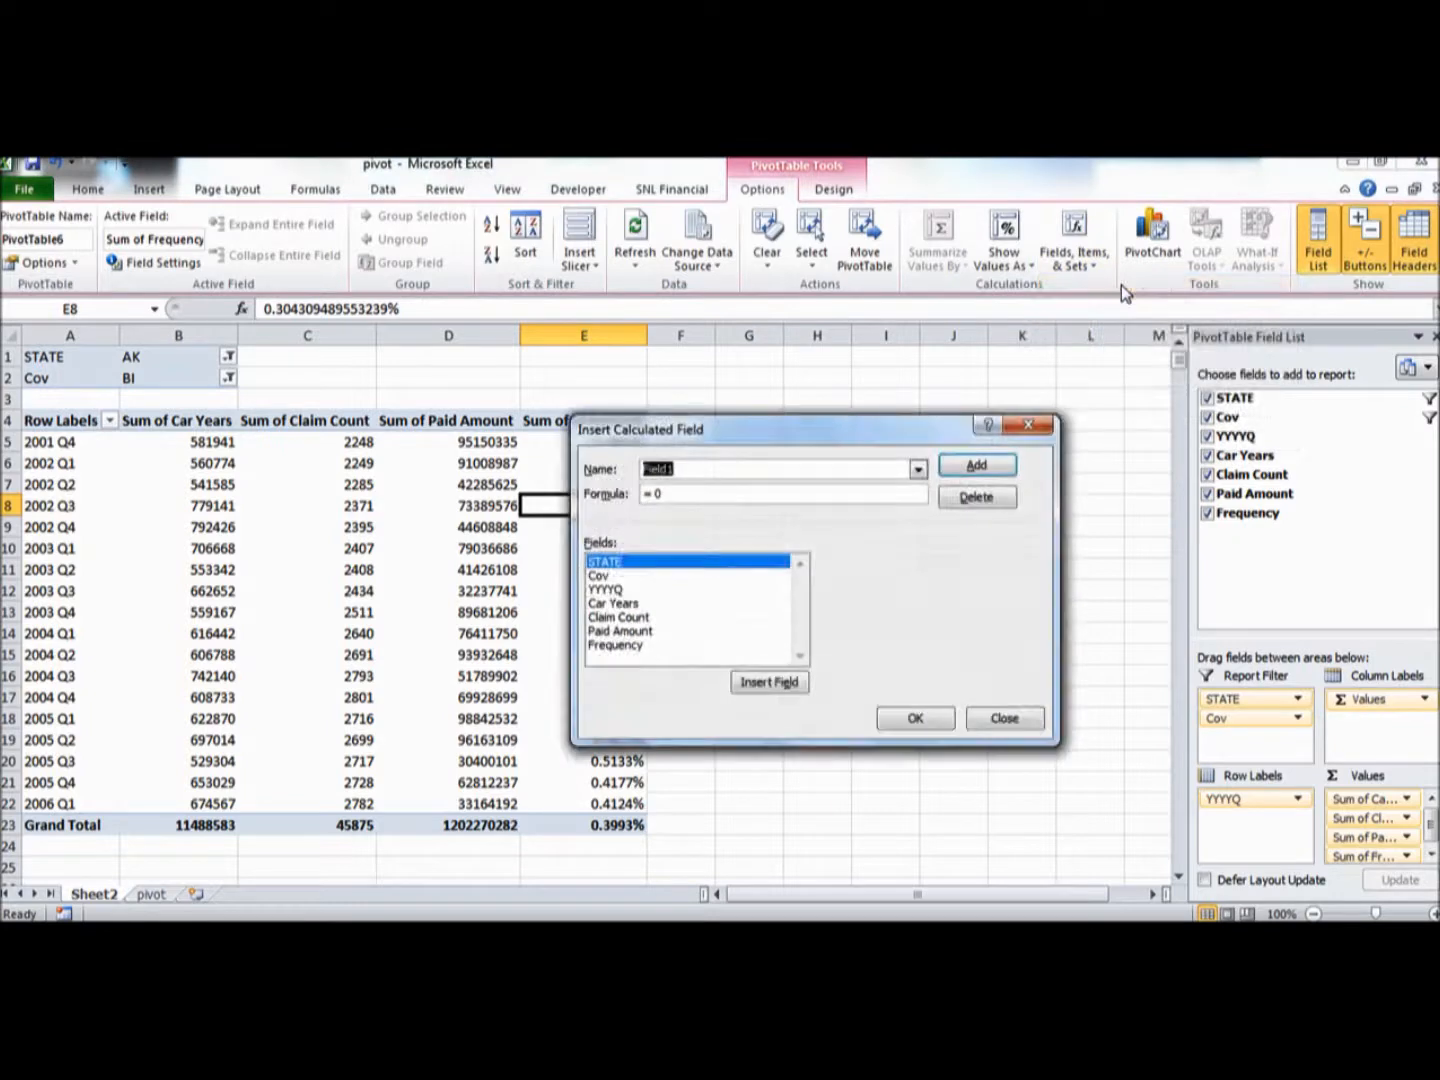
pyautogui.write('S')
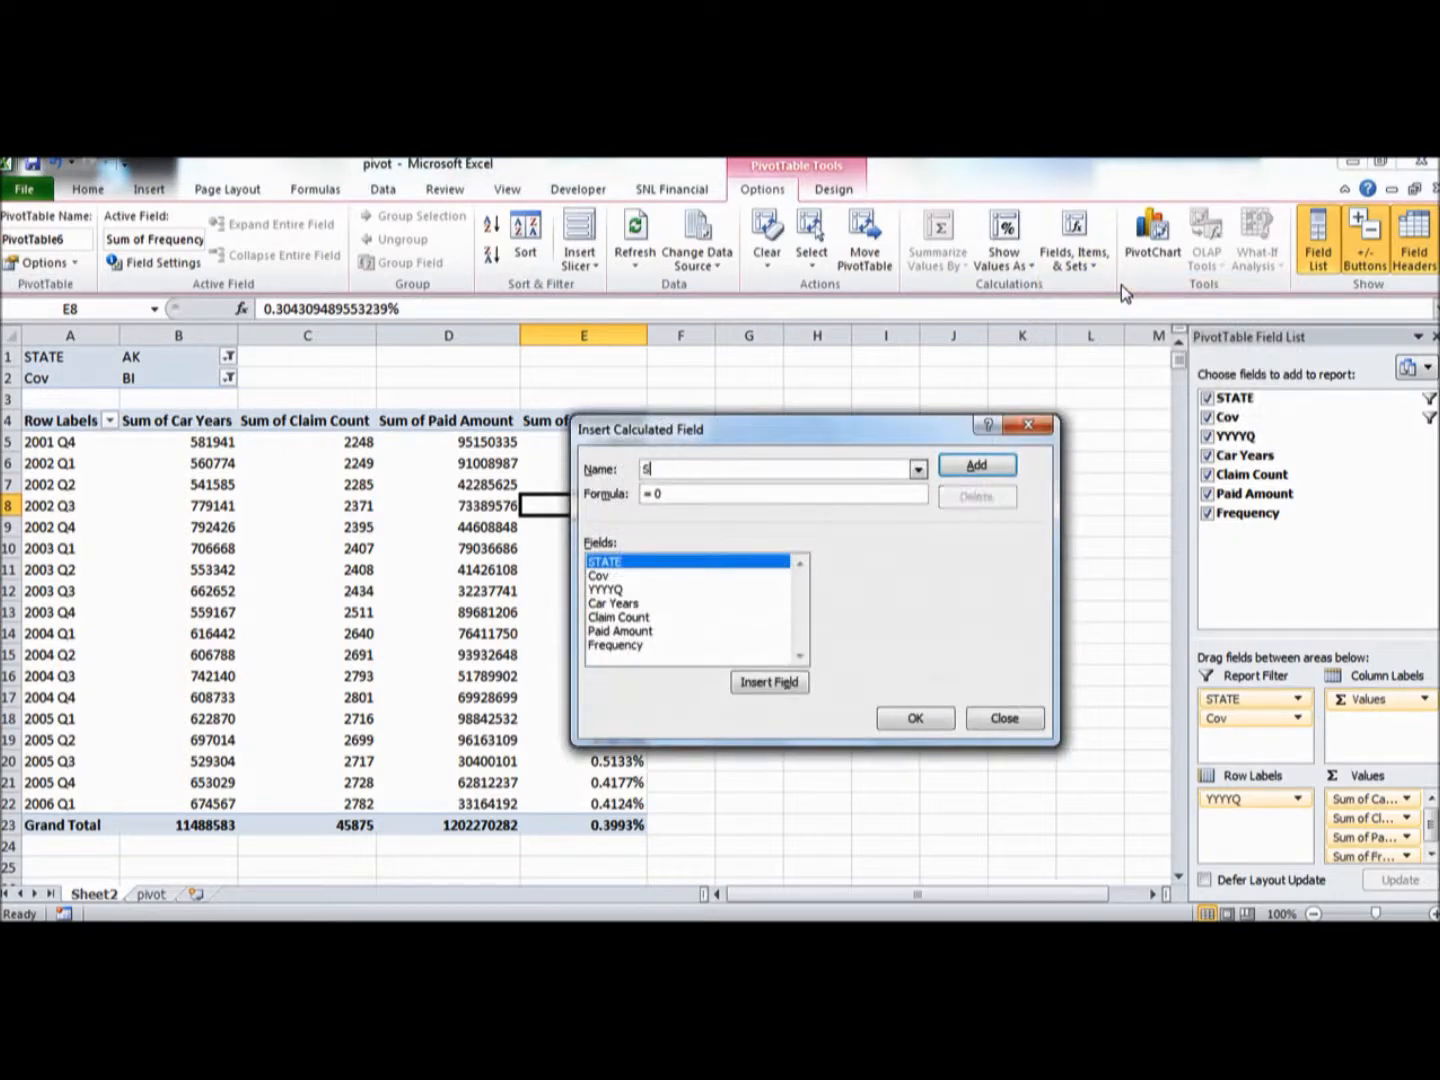
pyautogui.write('everity')
# Define the Severity formula as 'Paid Amount'/'Claim Count' and add the calculated field to the PivotTable
pyautogui.press('BackSpace')
pyautogui.press('BackSpace')
pyautogui.click(634, 632)
pyautogui.doubleClick(632, 630)
pyautogui.write('/')
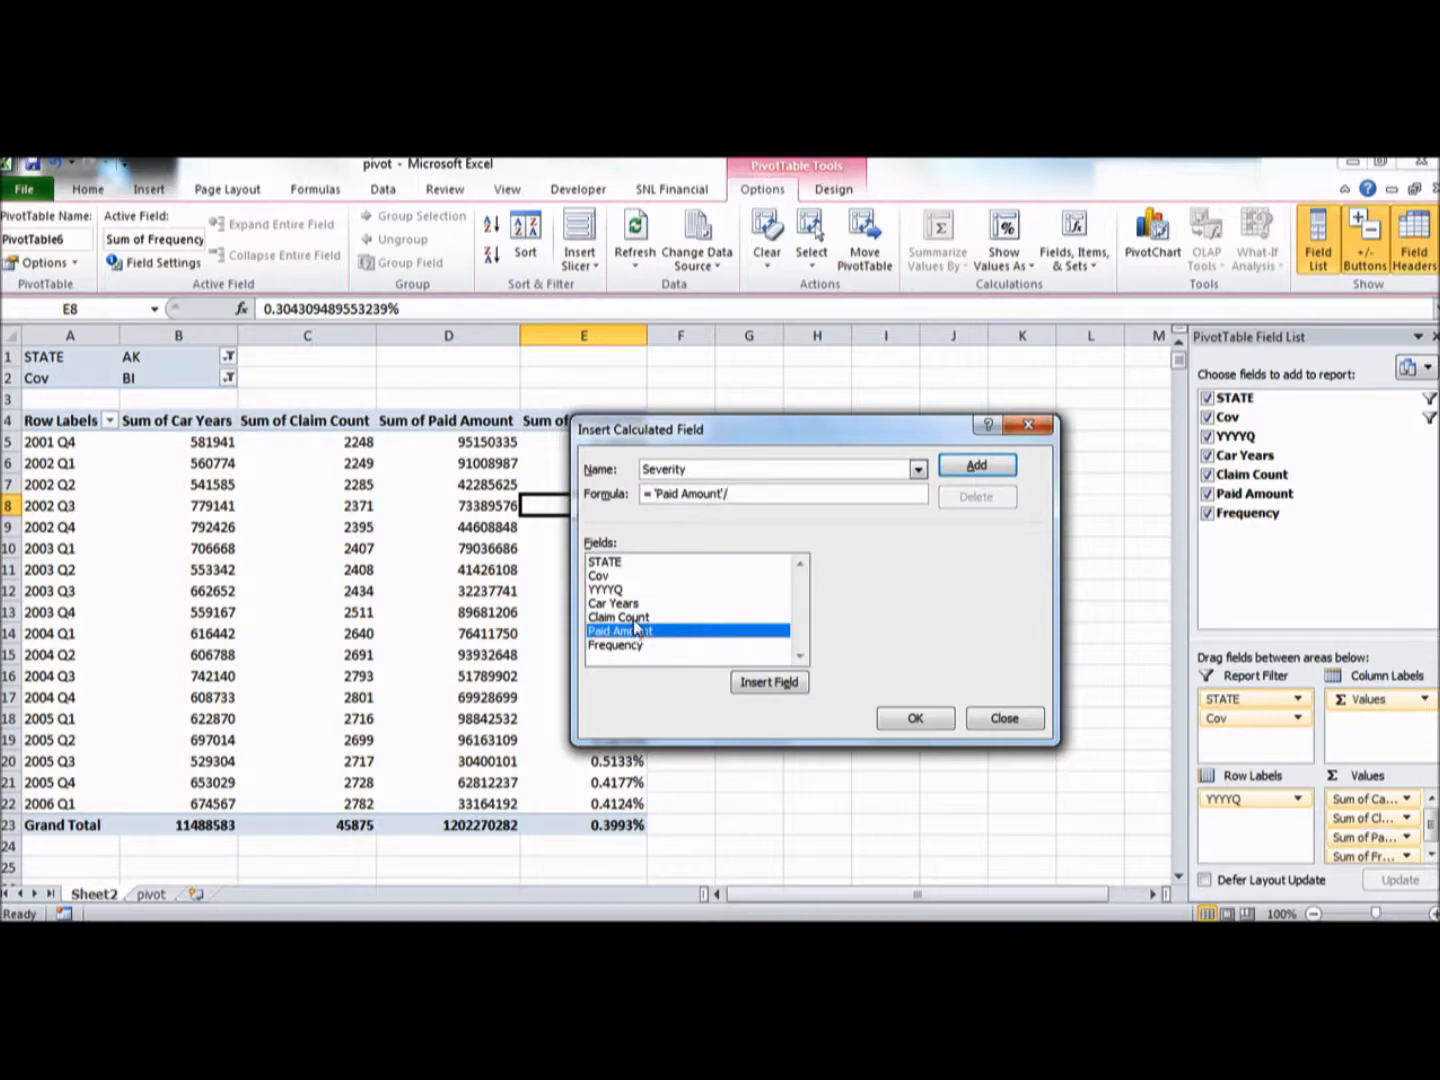
pyautogui.doubleClick(633, 620)
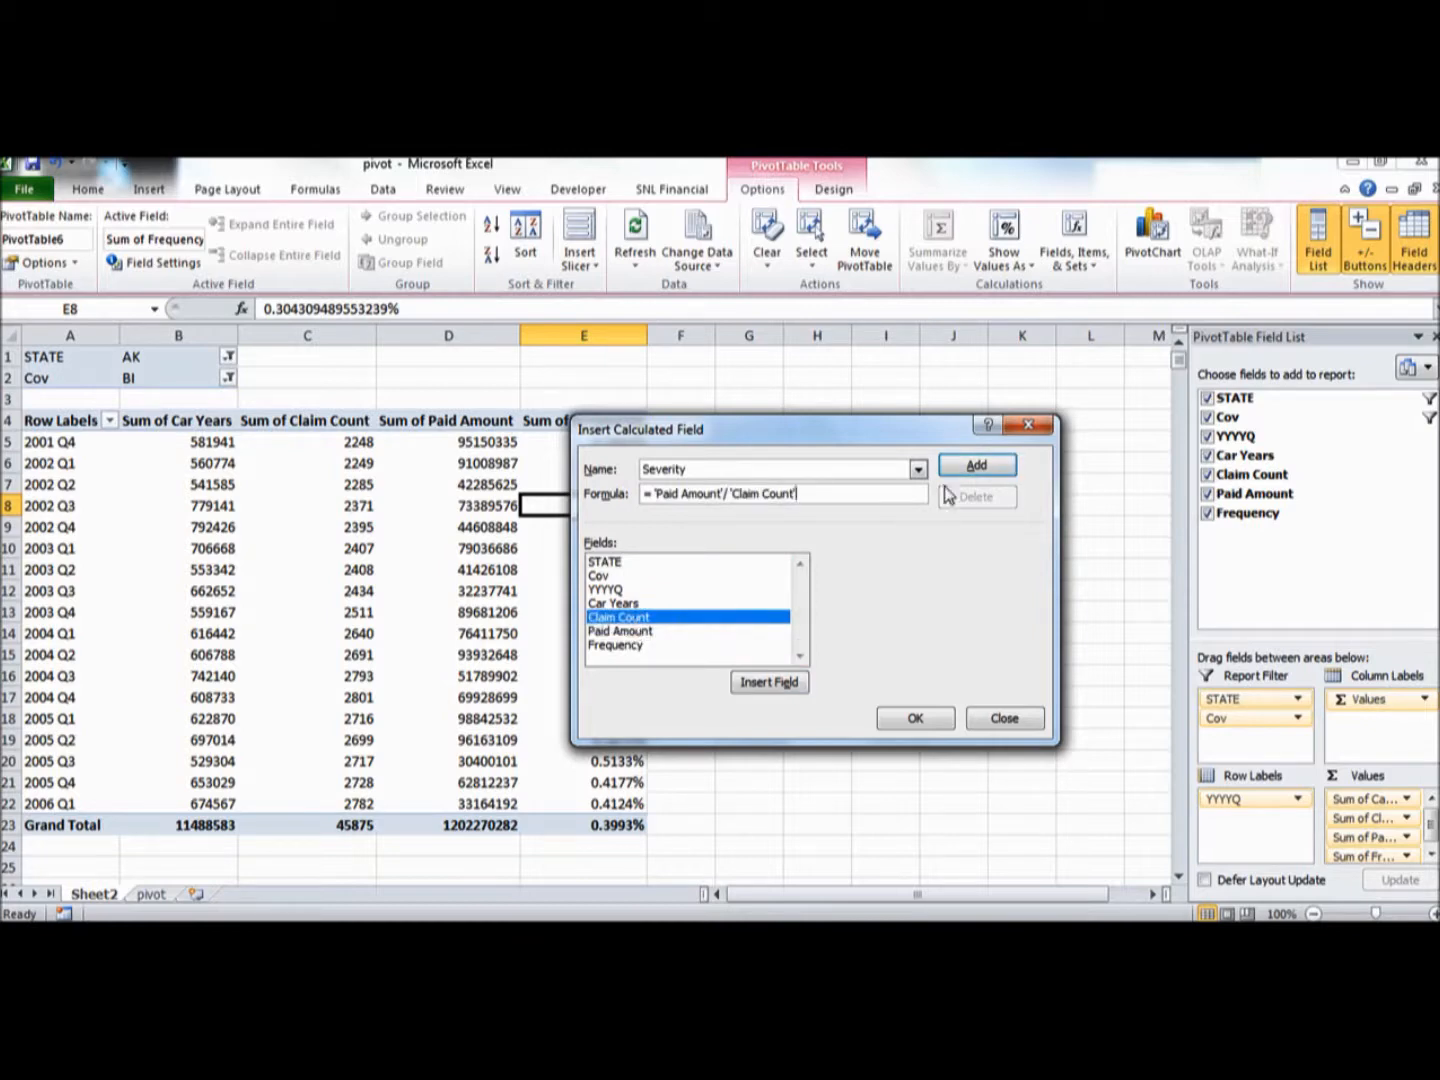
pyautogui.click(967, 468)
pyautogui.click(931, 720)
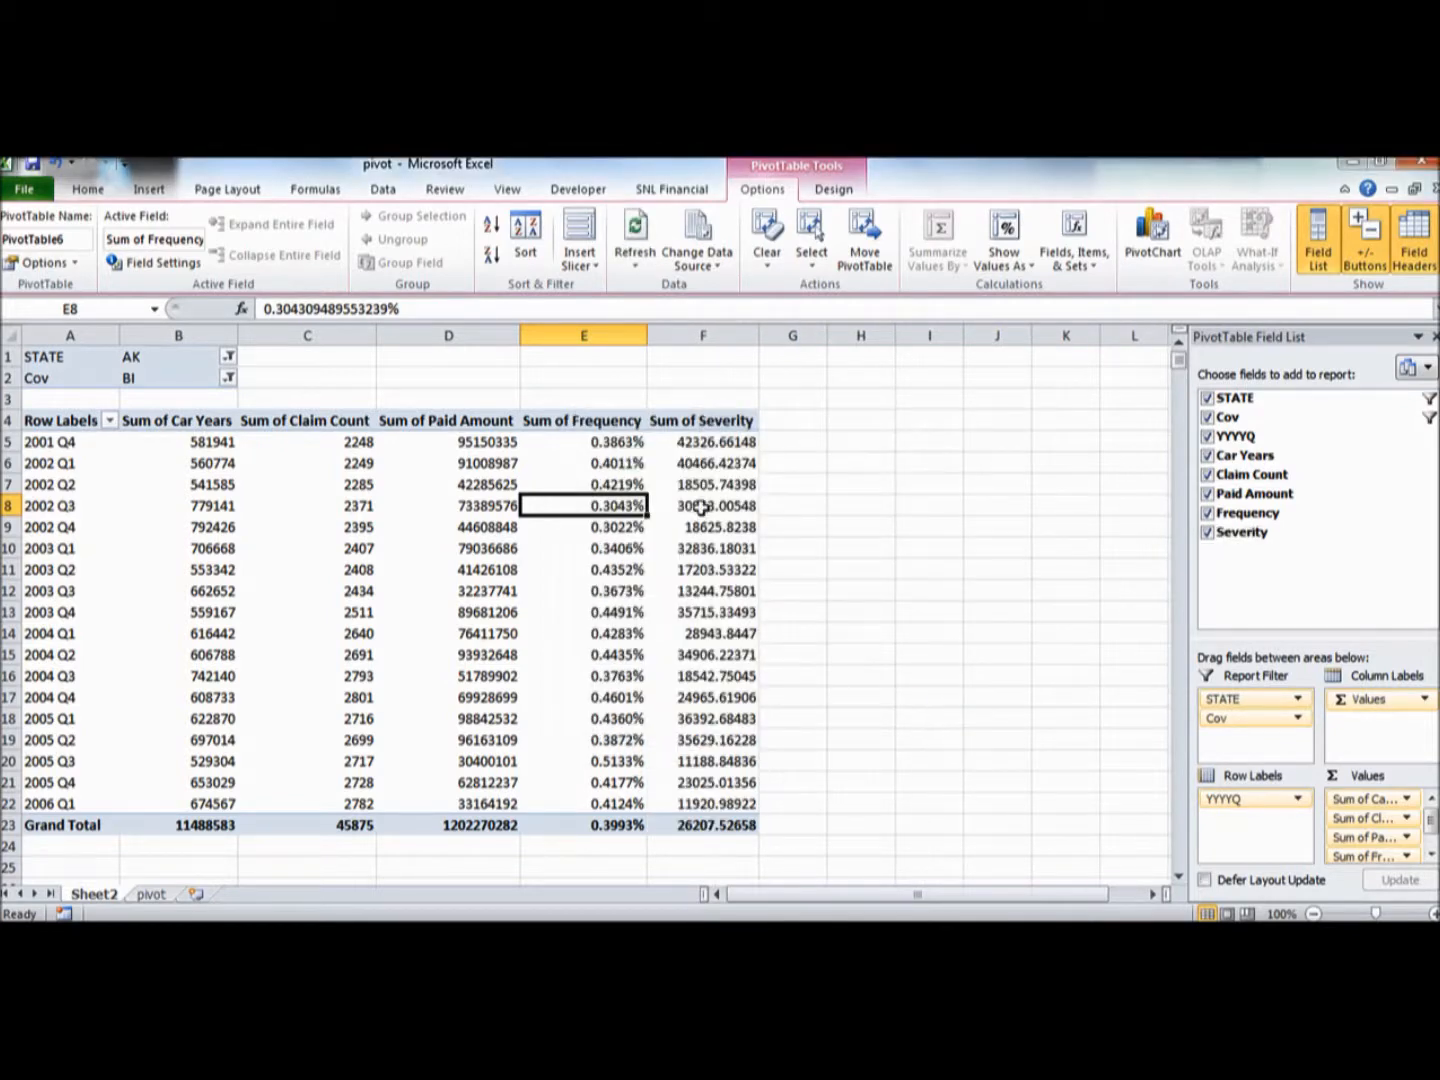
# Format the Sum of Severity column F as Number with two decimal places and a thousands separator
pyautogui.click(704, 335)
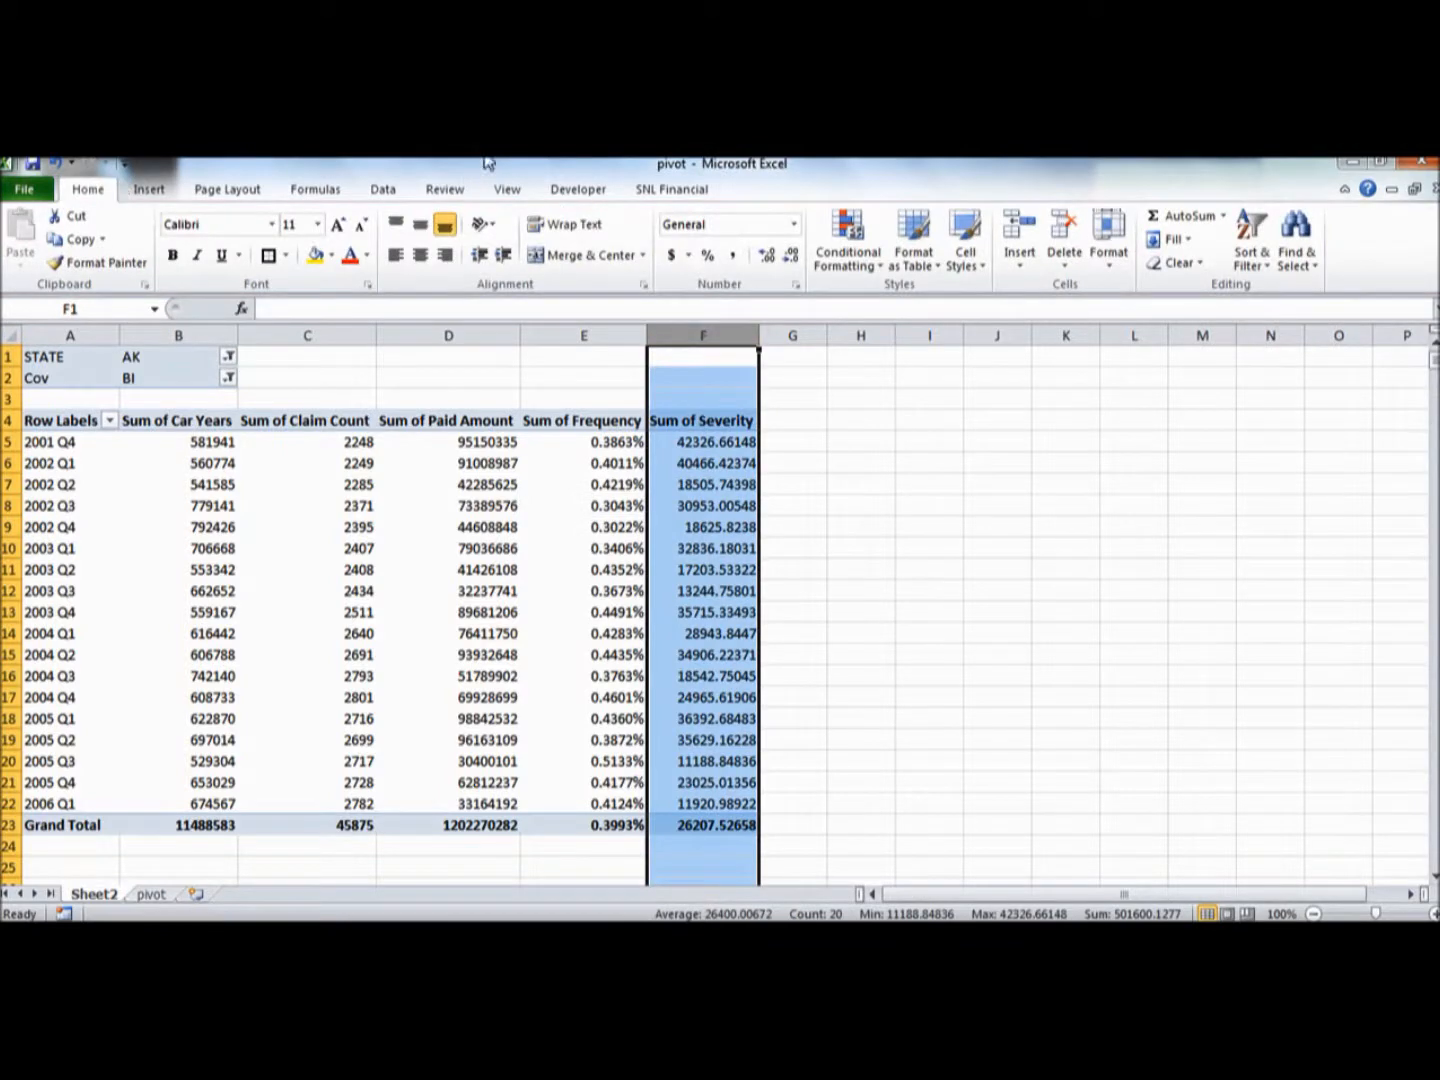
pyautogui.click(795, 285)
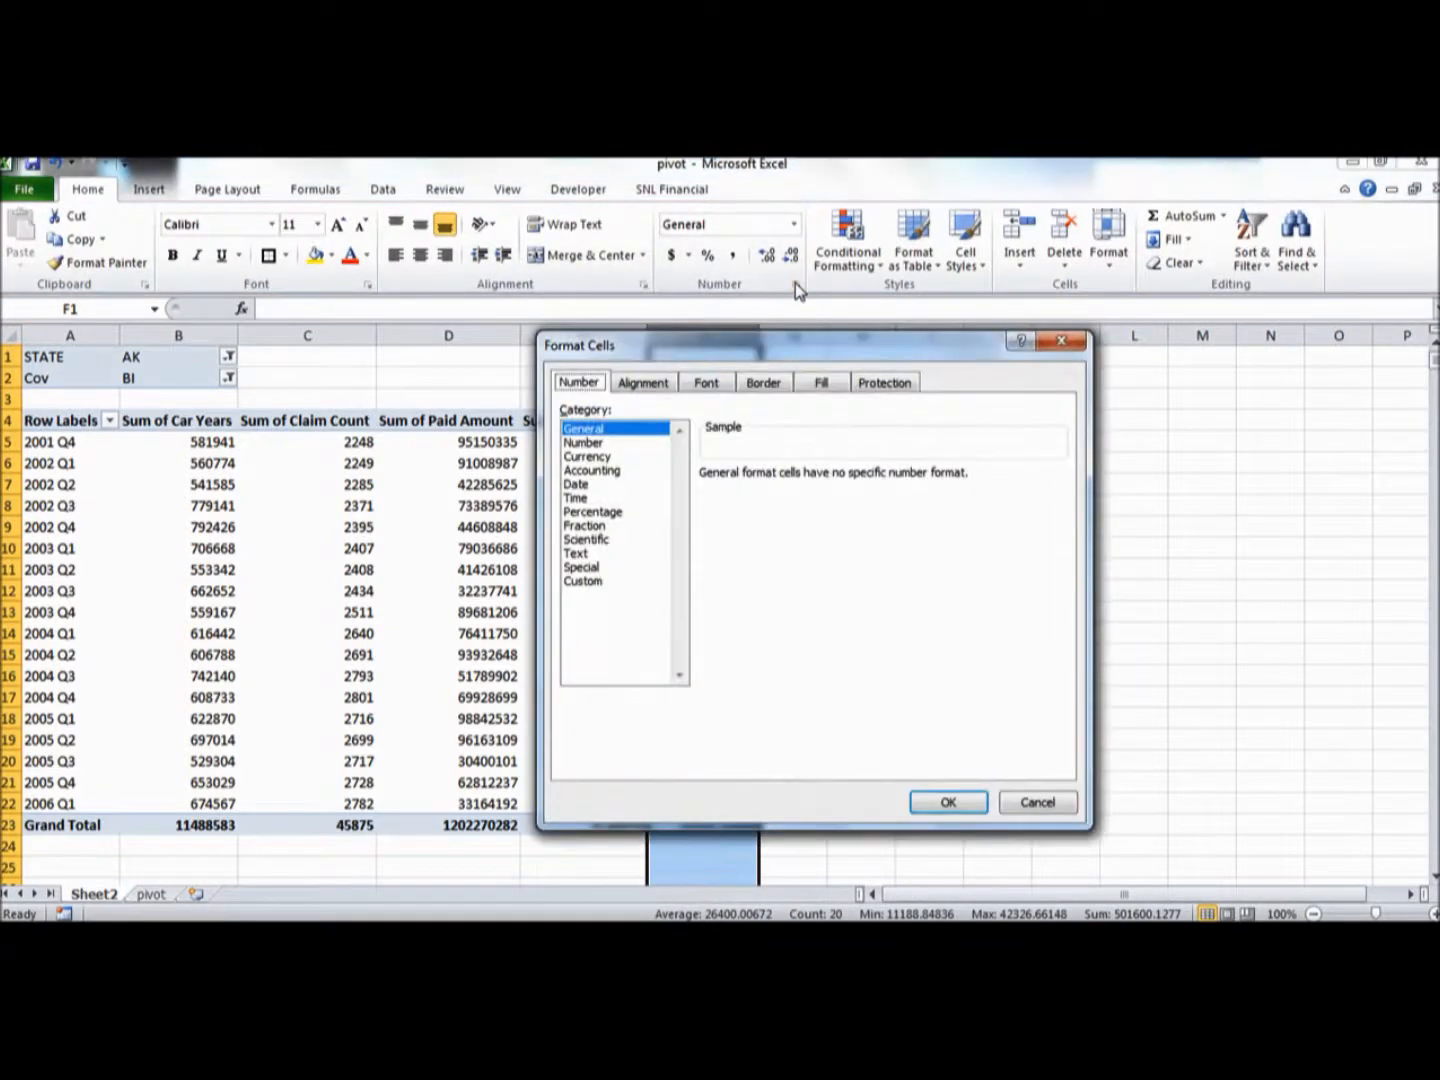
pyautogui.click(583, 444)
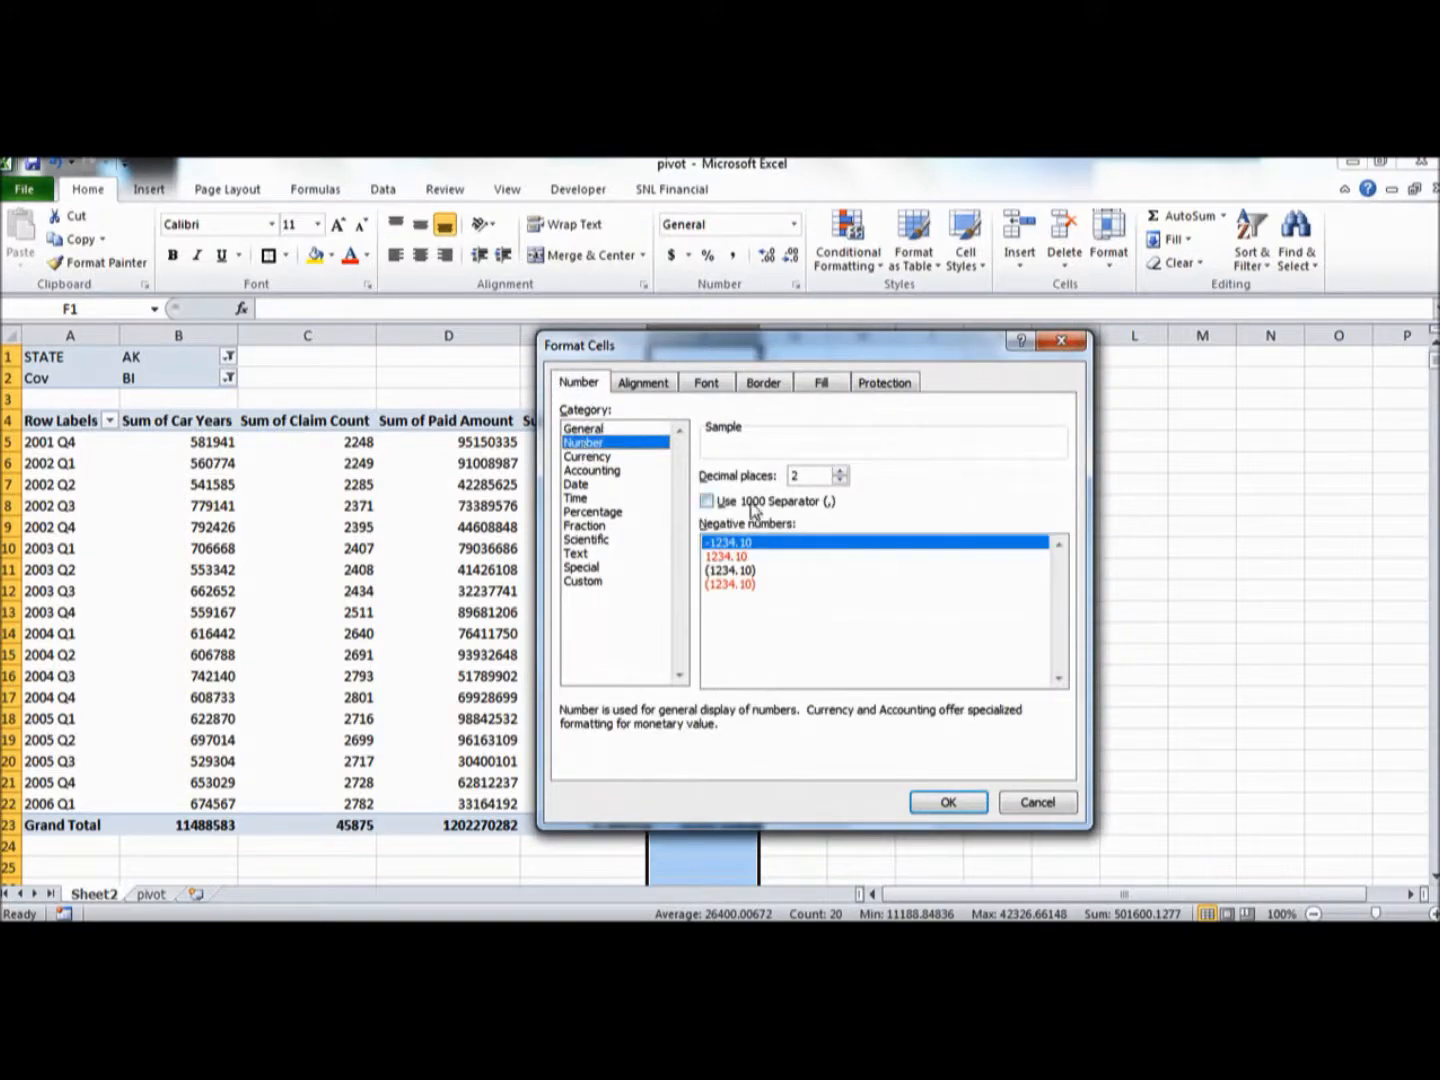
pyautogui.click(707, 502)
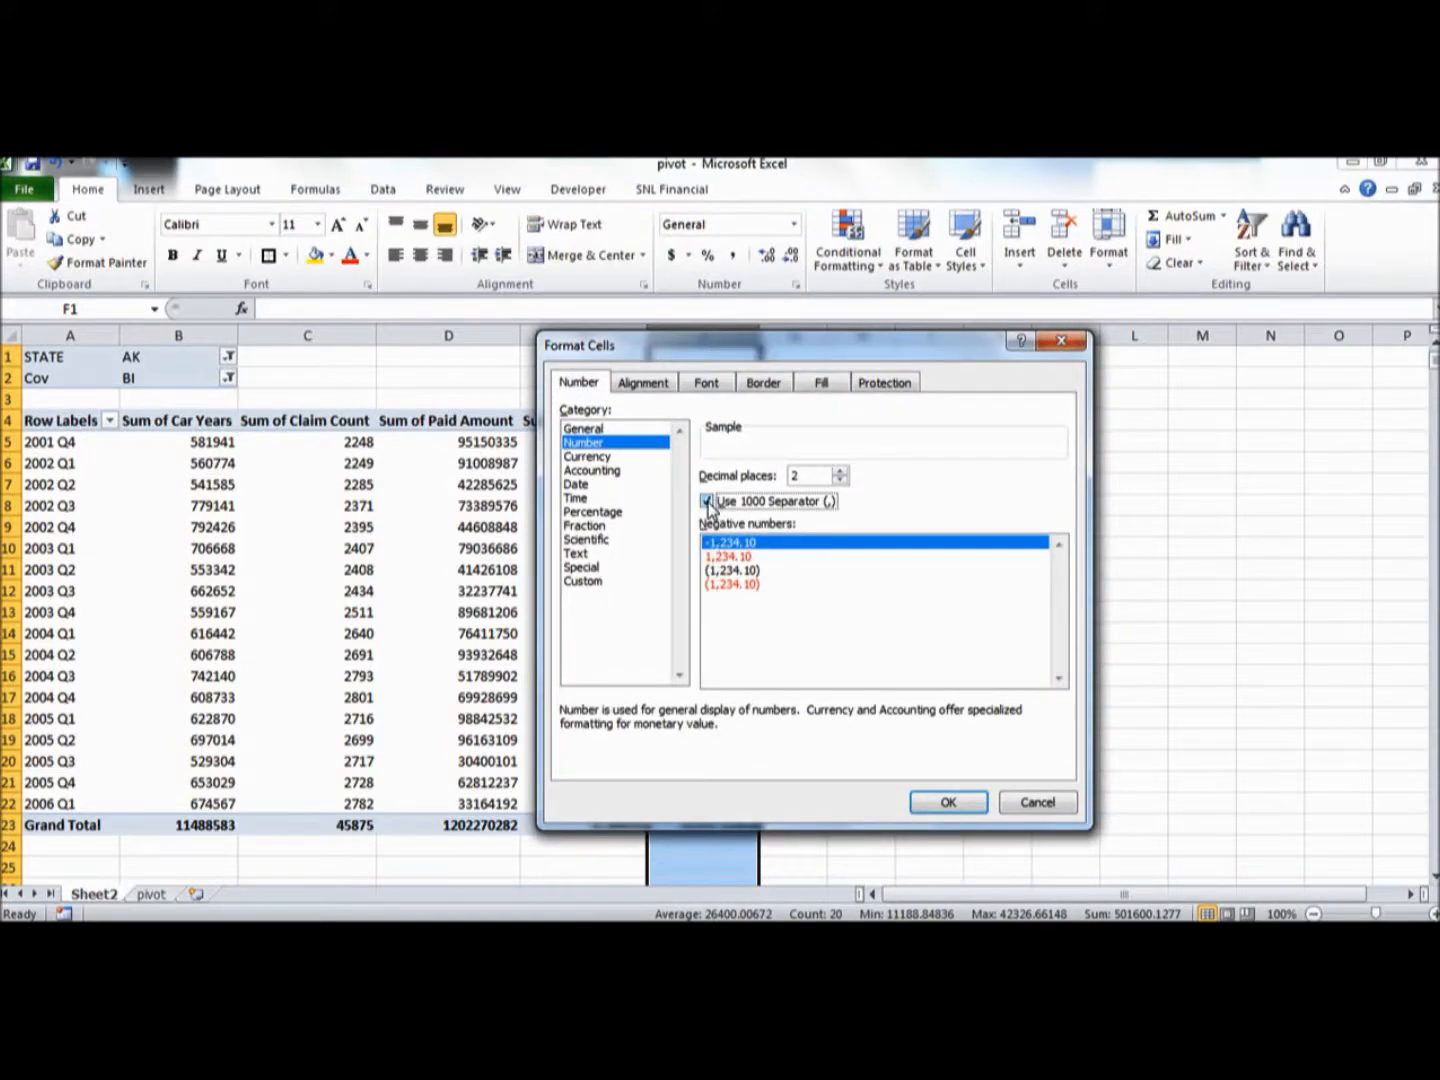
pyautogui.click(949, 804)
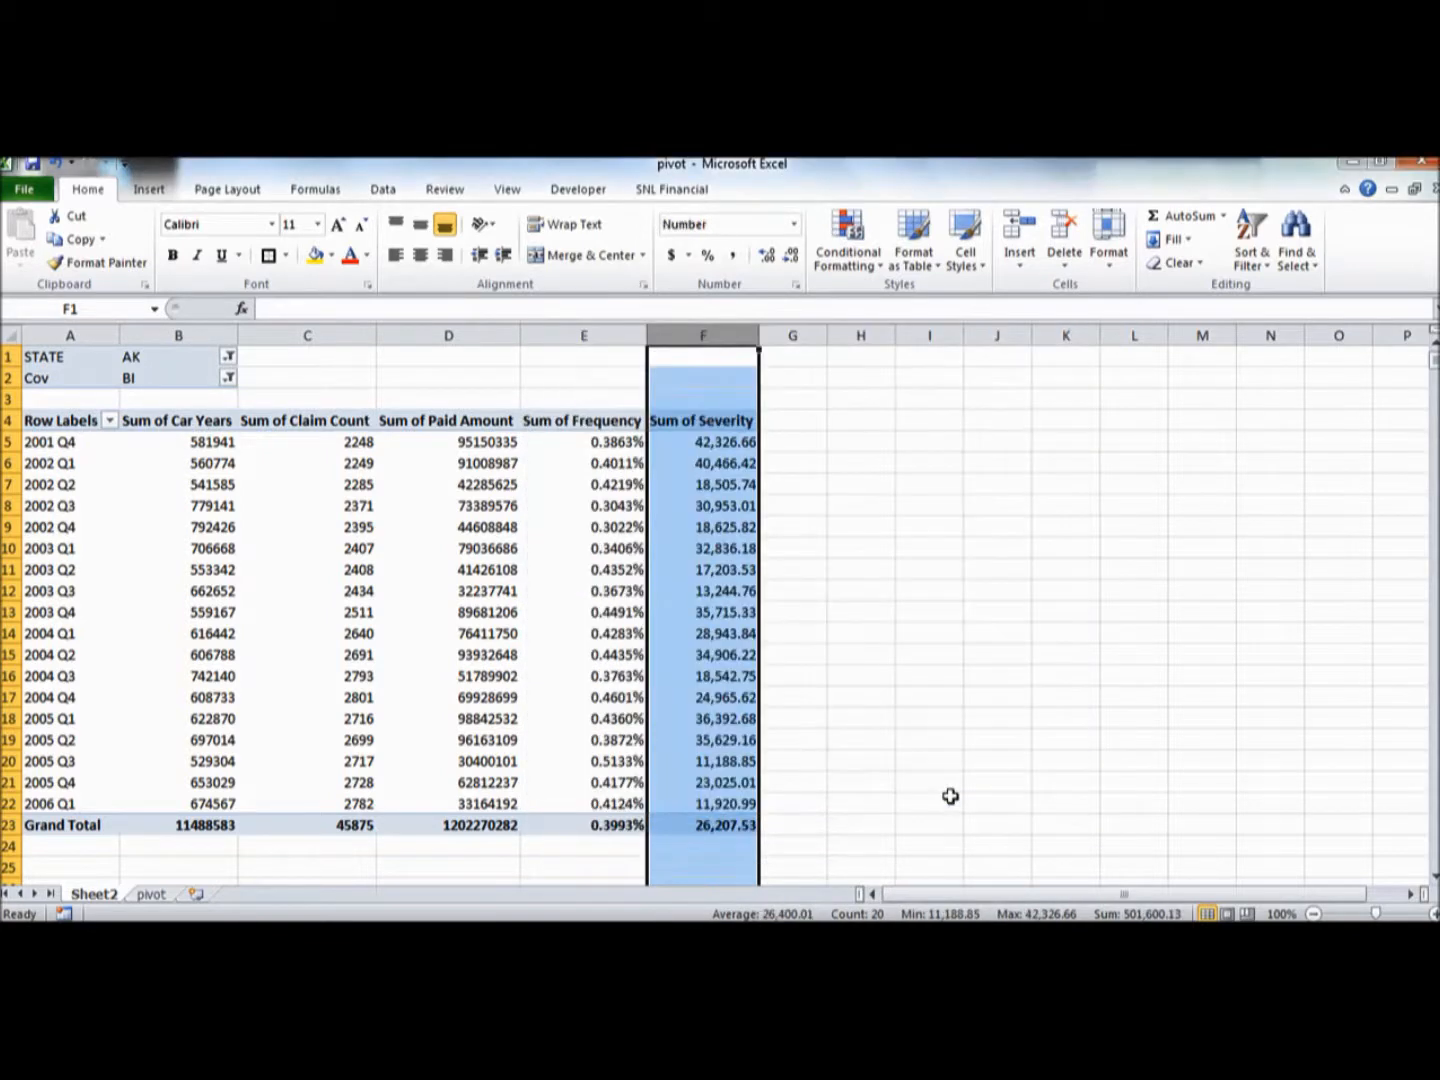
# Start another calculated field in the PivotTable and name it Pure Premium
pyautogui.click(692, 648)
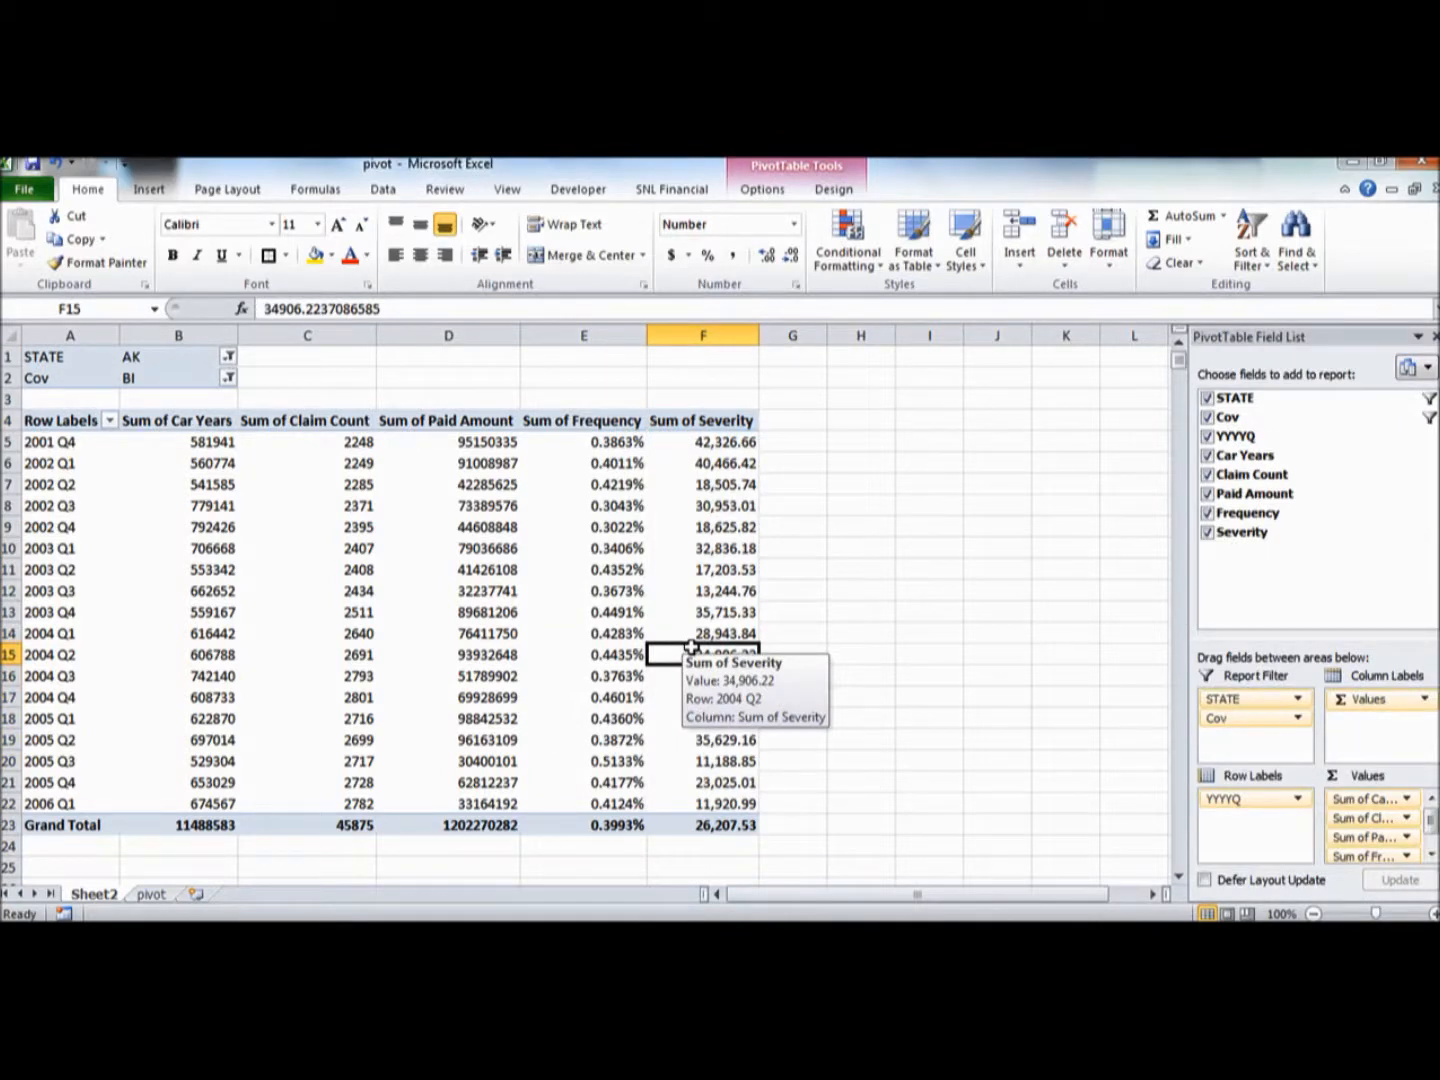
pyautogui.click(763, 189)
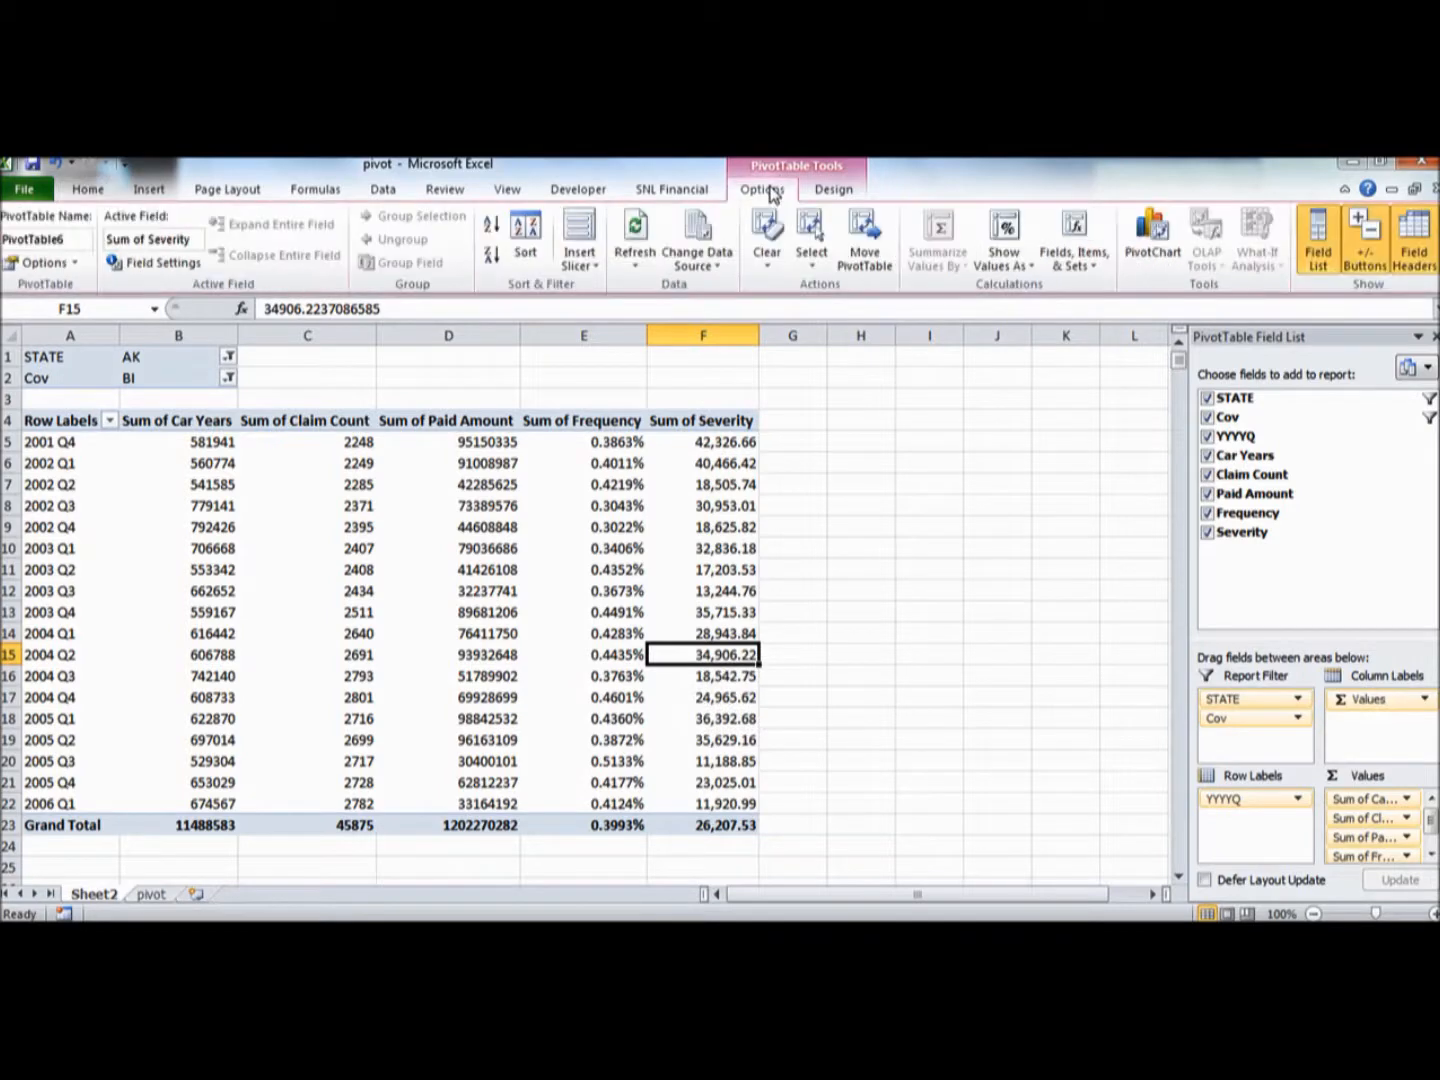
pyautogui.click(1075, 245)
pyautogui.click(1104, 287)
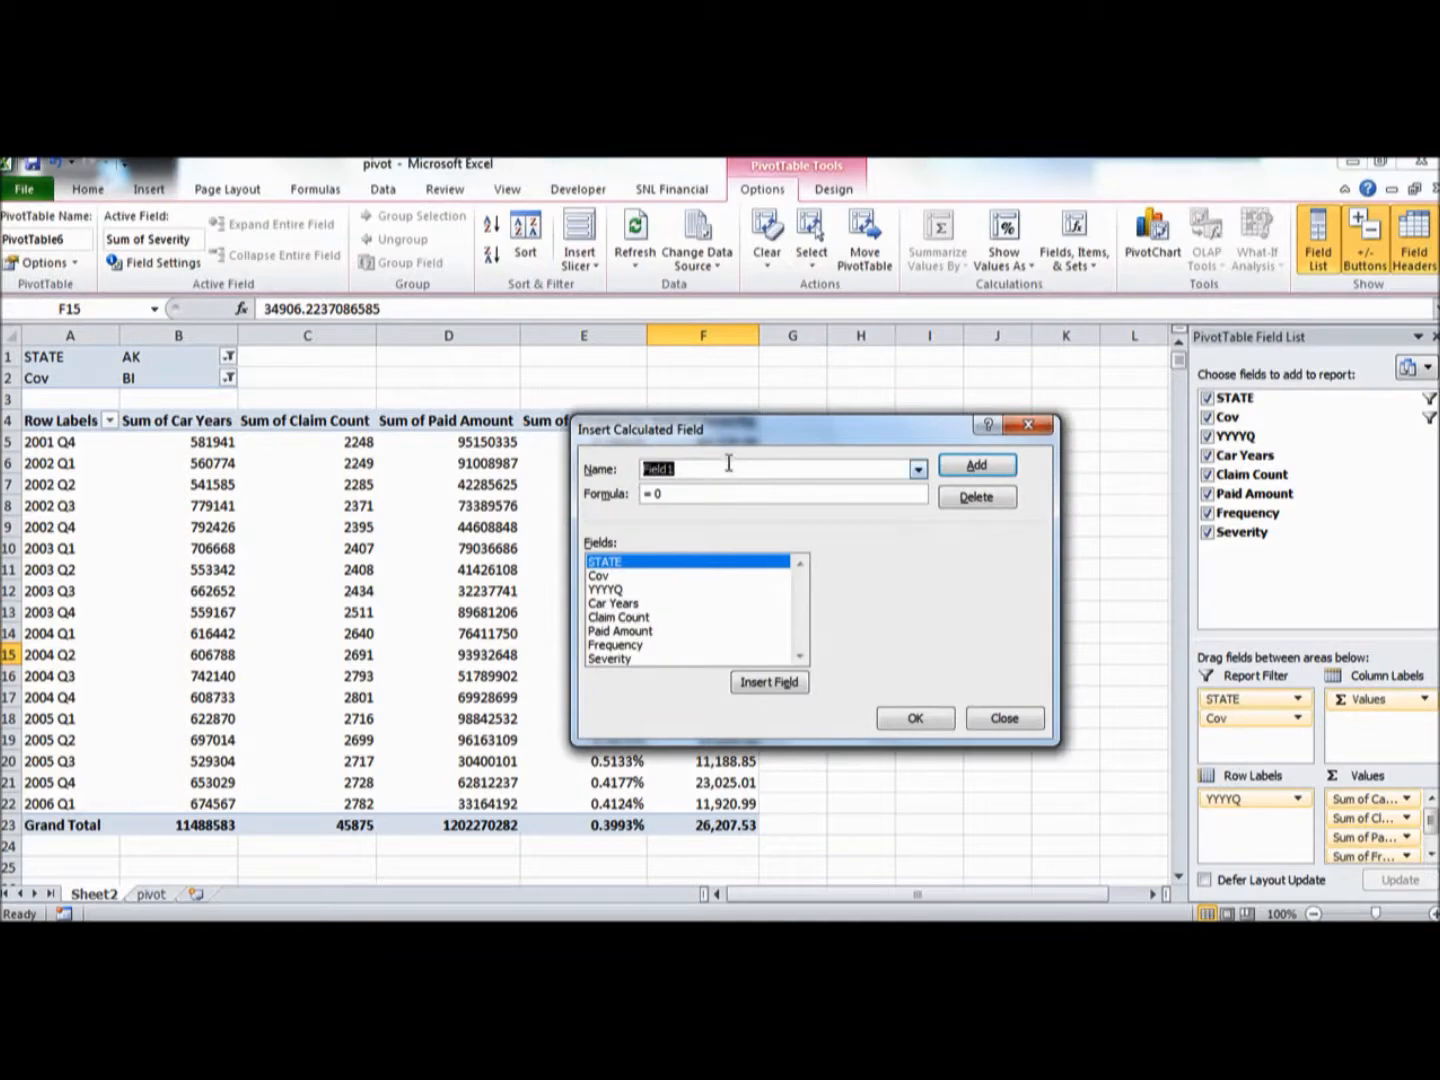
pyautogui.write('Pure ')
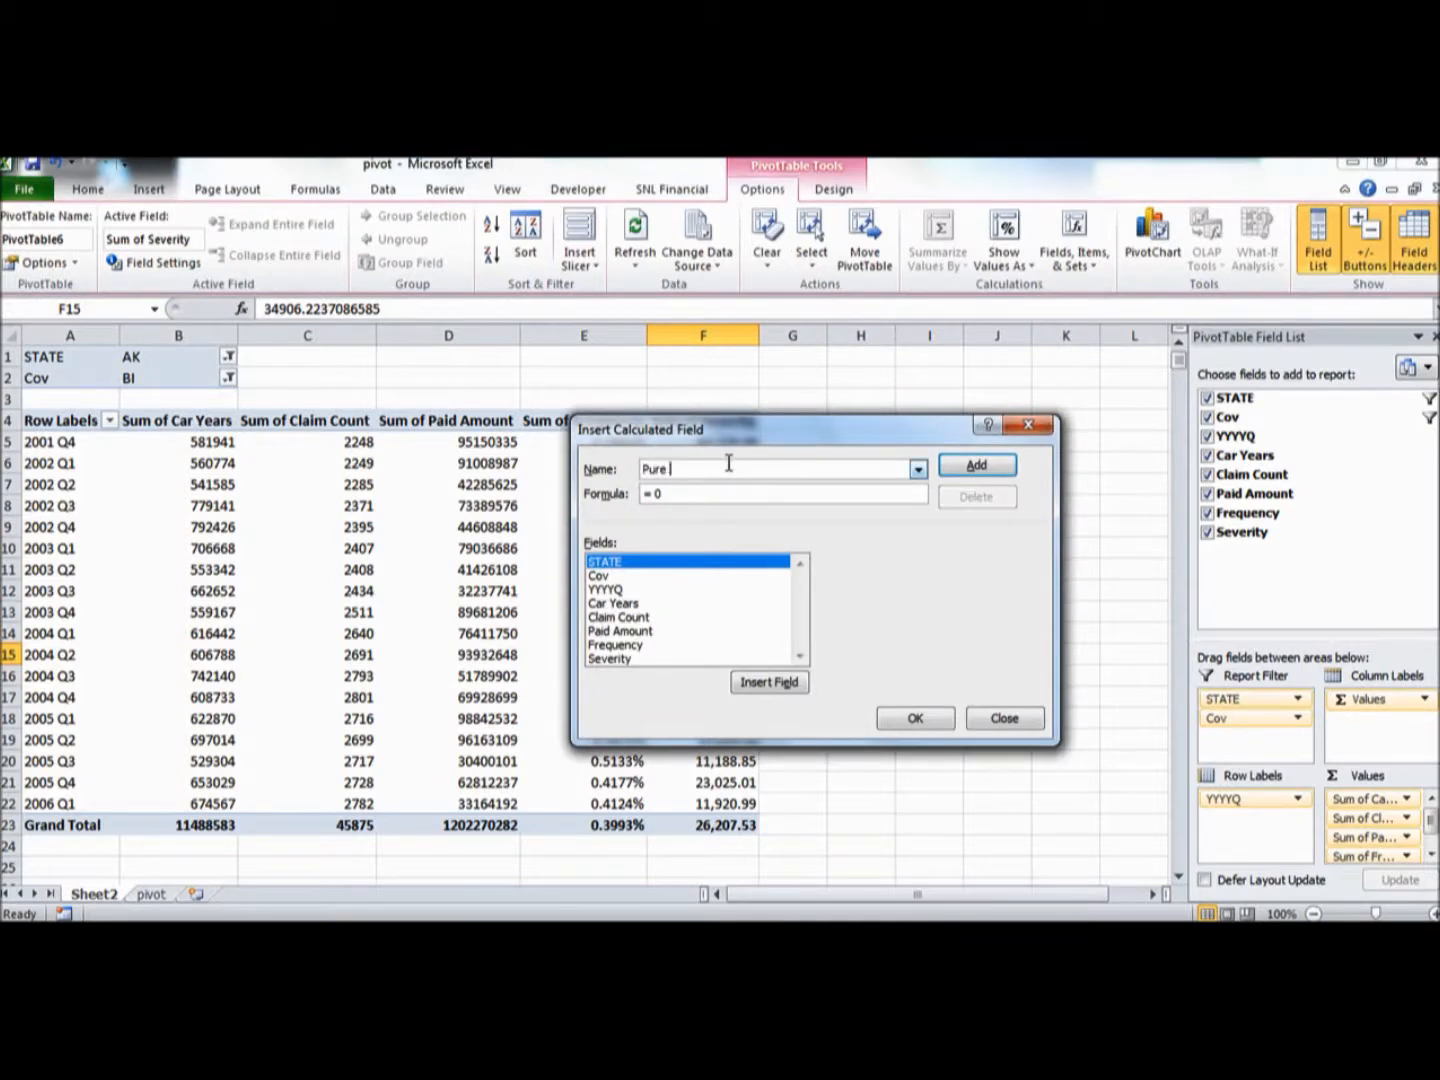
pyautogui.write('Premium')
# Define the Pure Premium formula as 'Paid Amount'/'Car Years' and add the calculated field to the PivotTable
pyautogui.click(689, 493)
pyautogui.press('BackSpace')
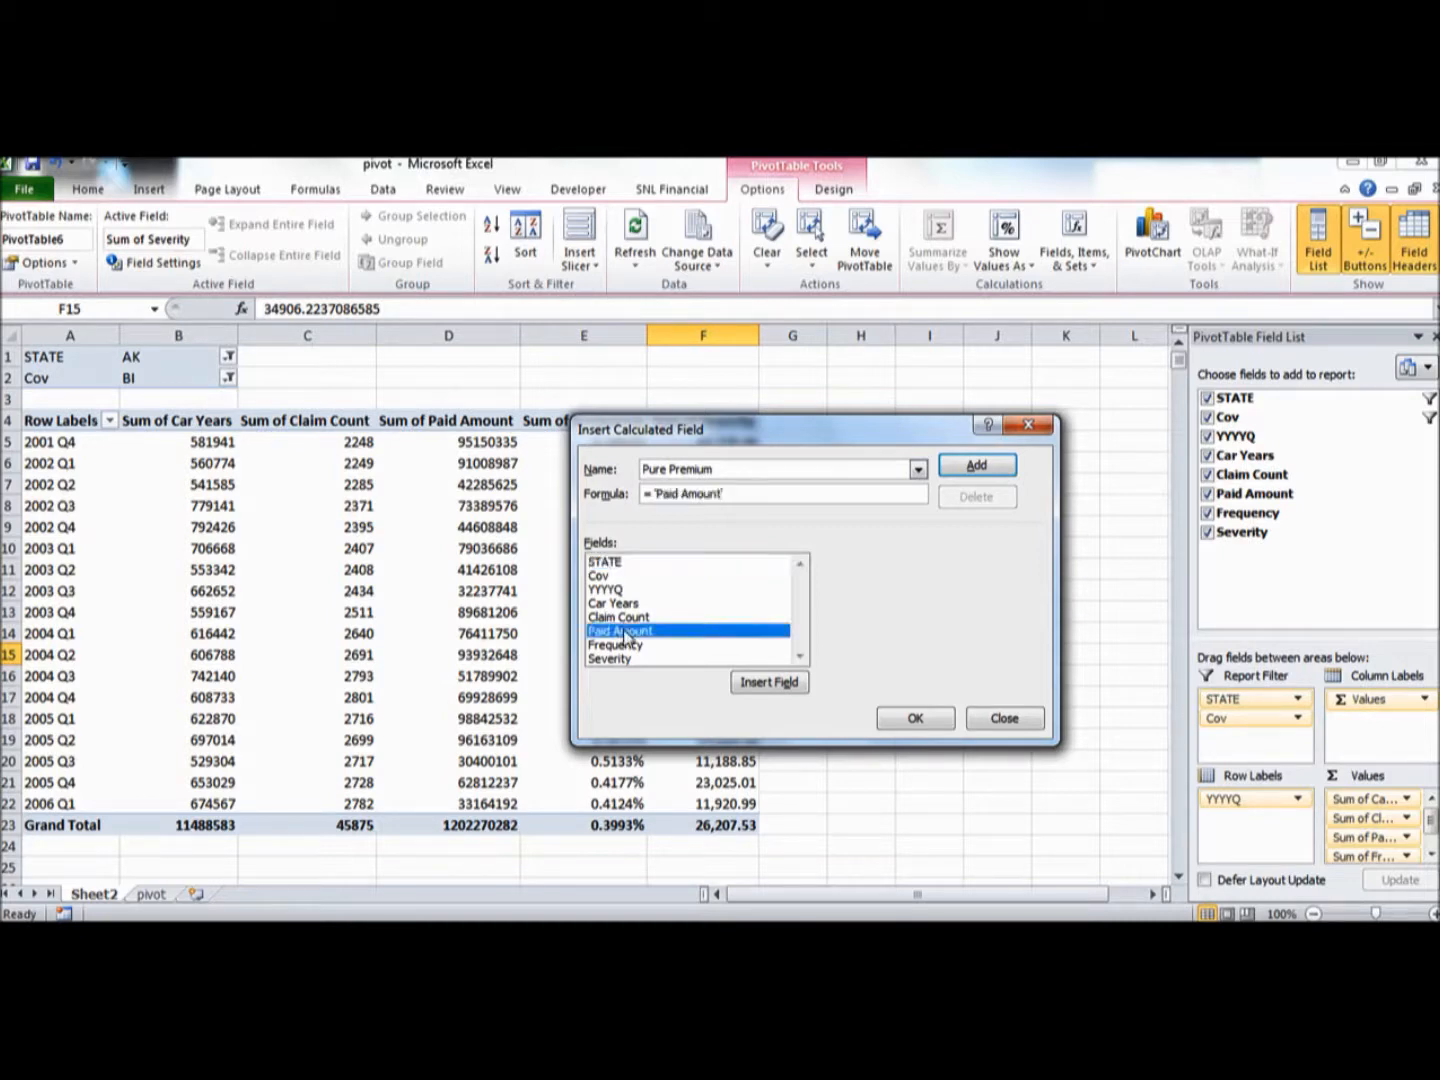
pyautogui.write('/')
pyautogui.doubleClick(625, 605)
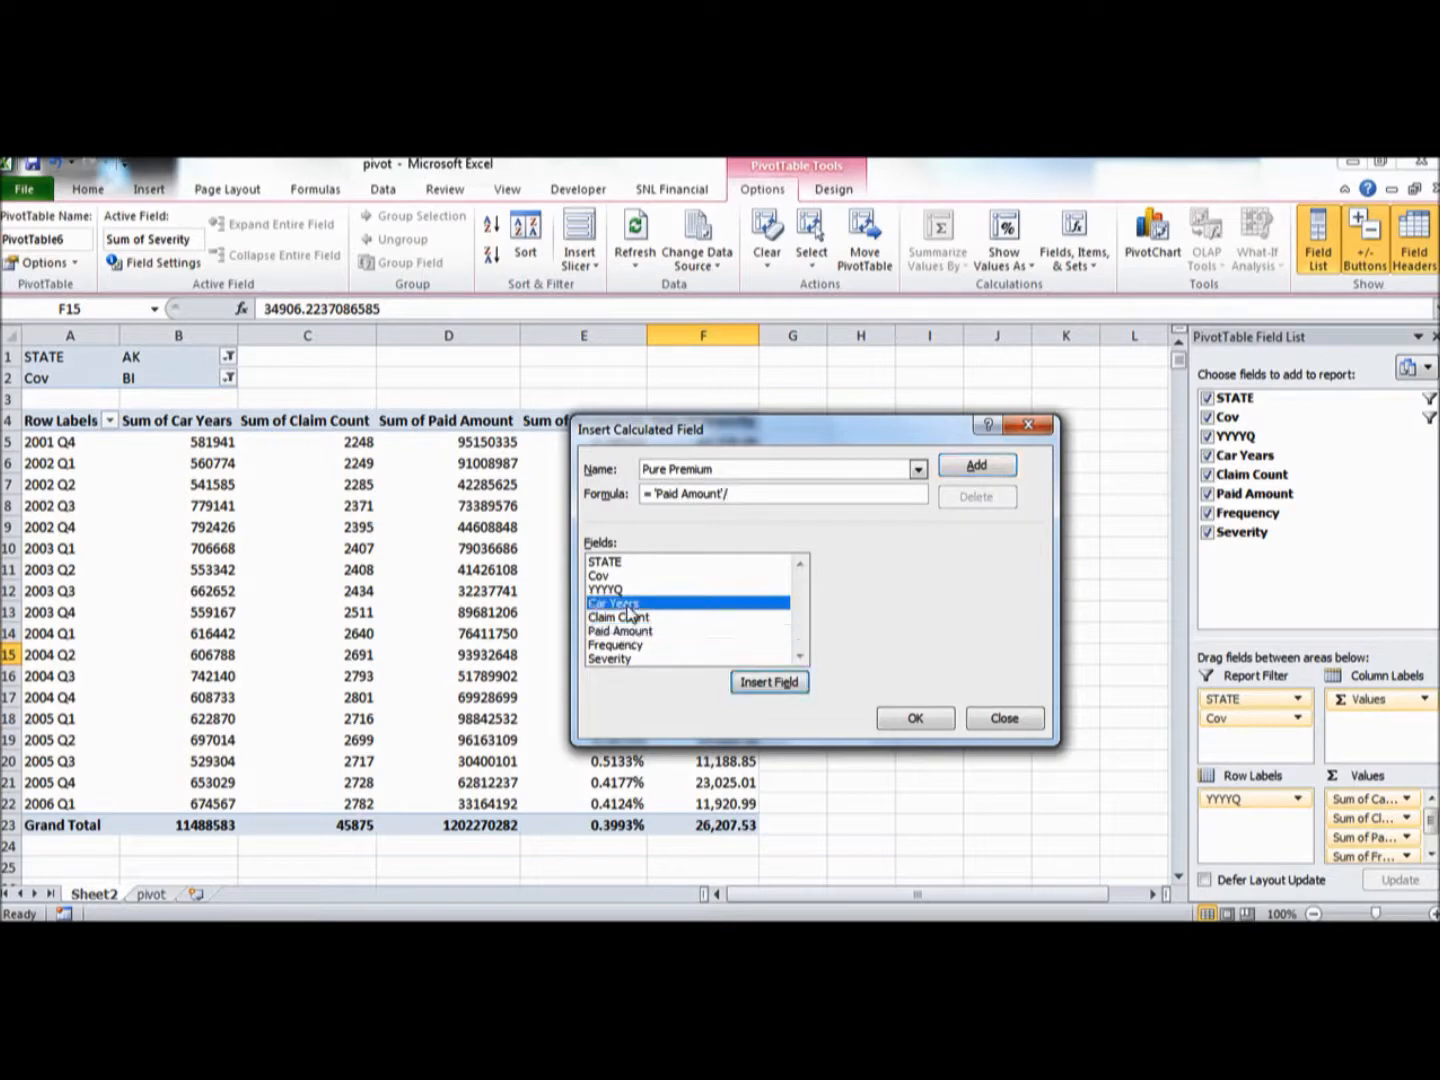
pyautogui.click(978, 467)
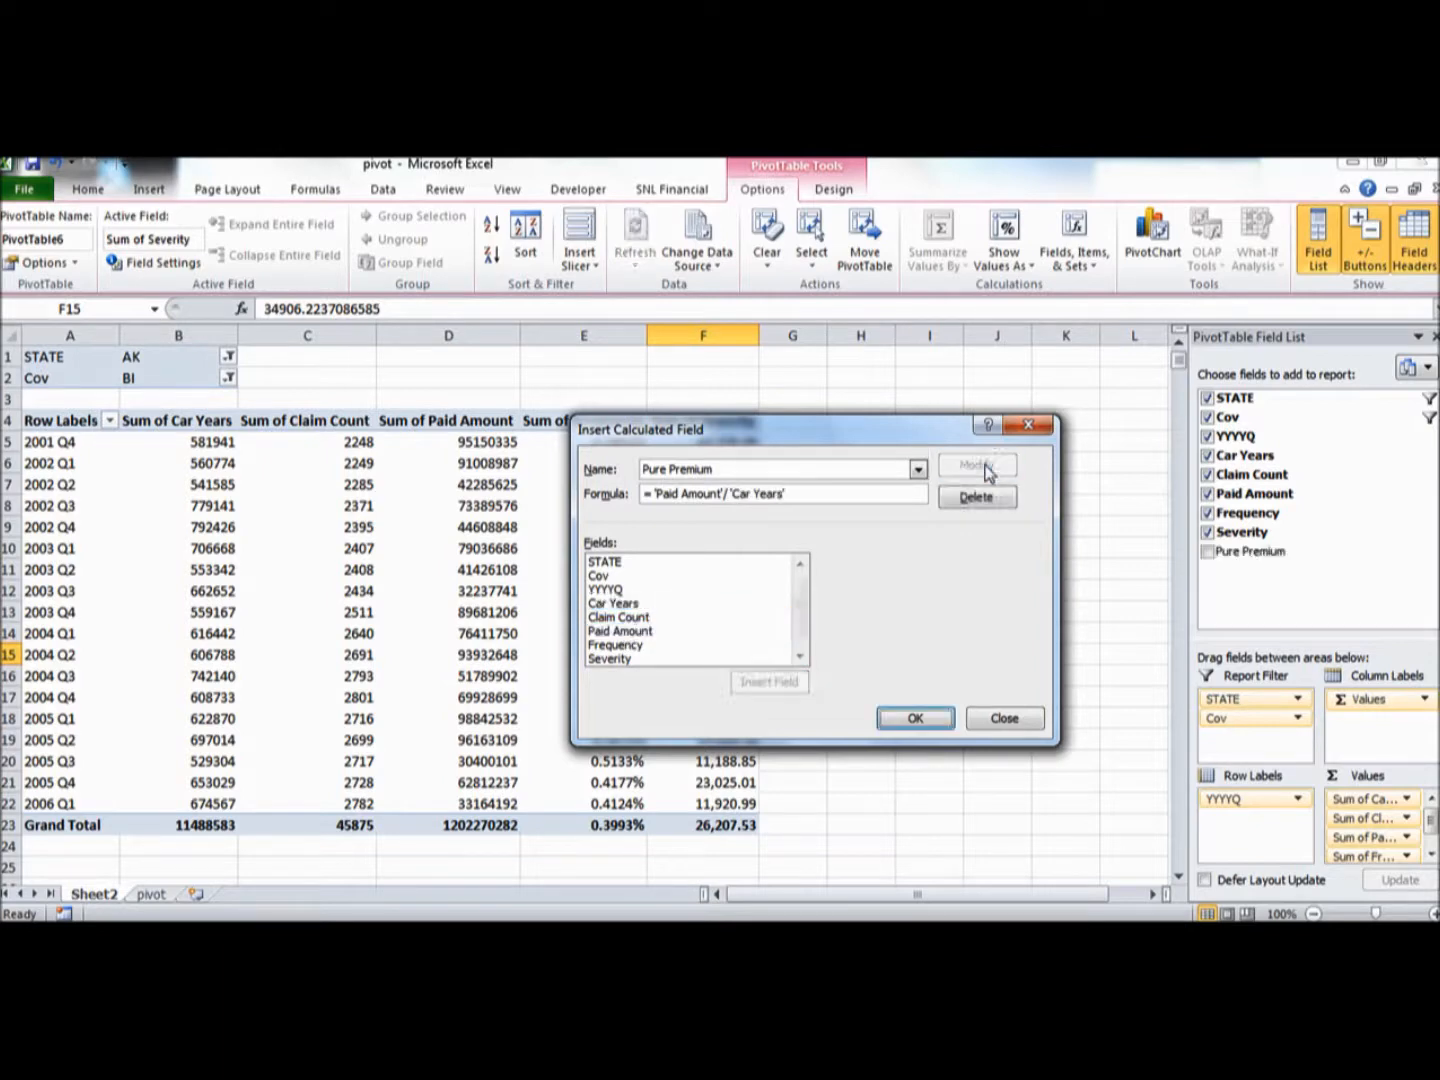
pyautogui.click(913, 719)
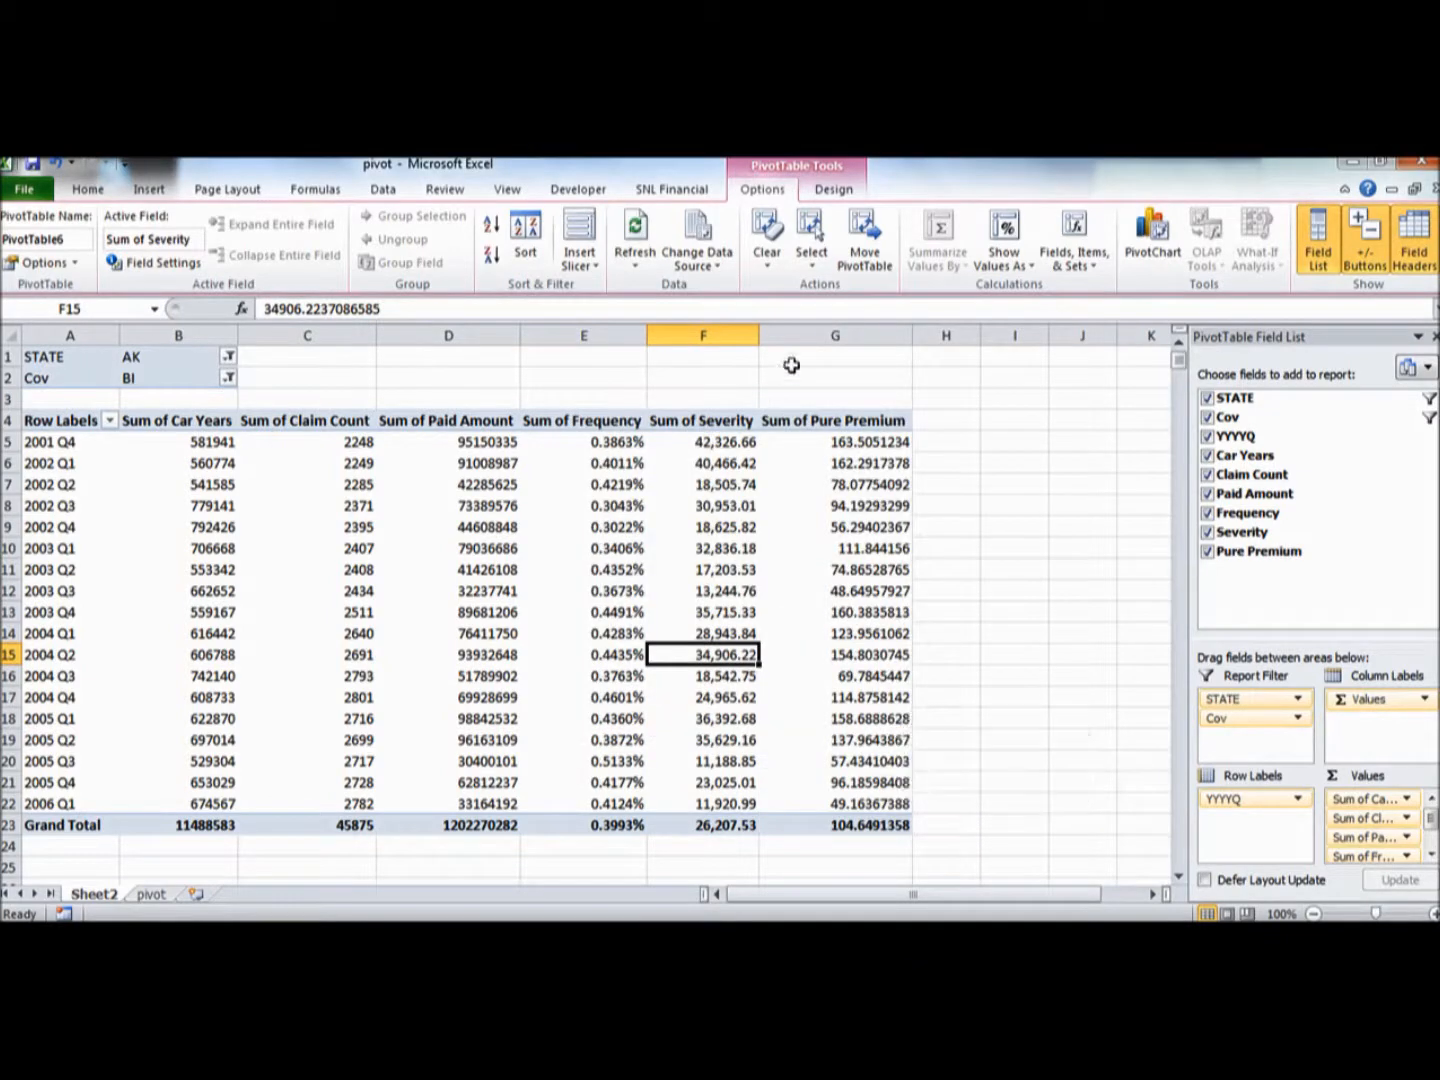
# Format the Sum of Pure Premium column G as Accounting with two decimal places and no currency symbol
pyautogui.click(814, 337)
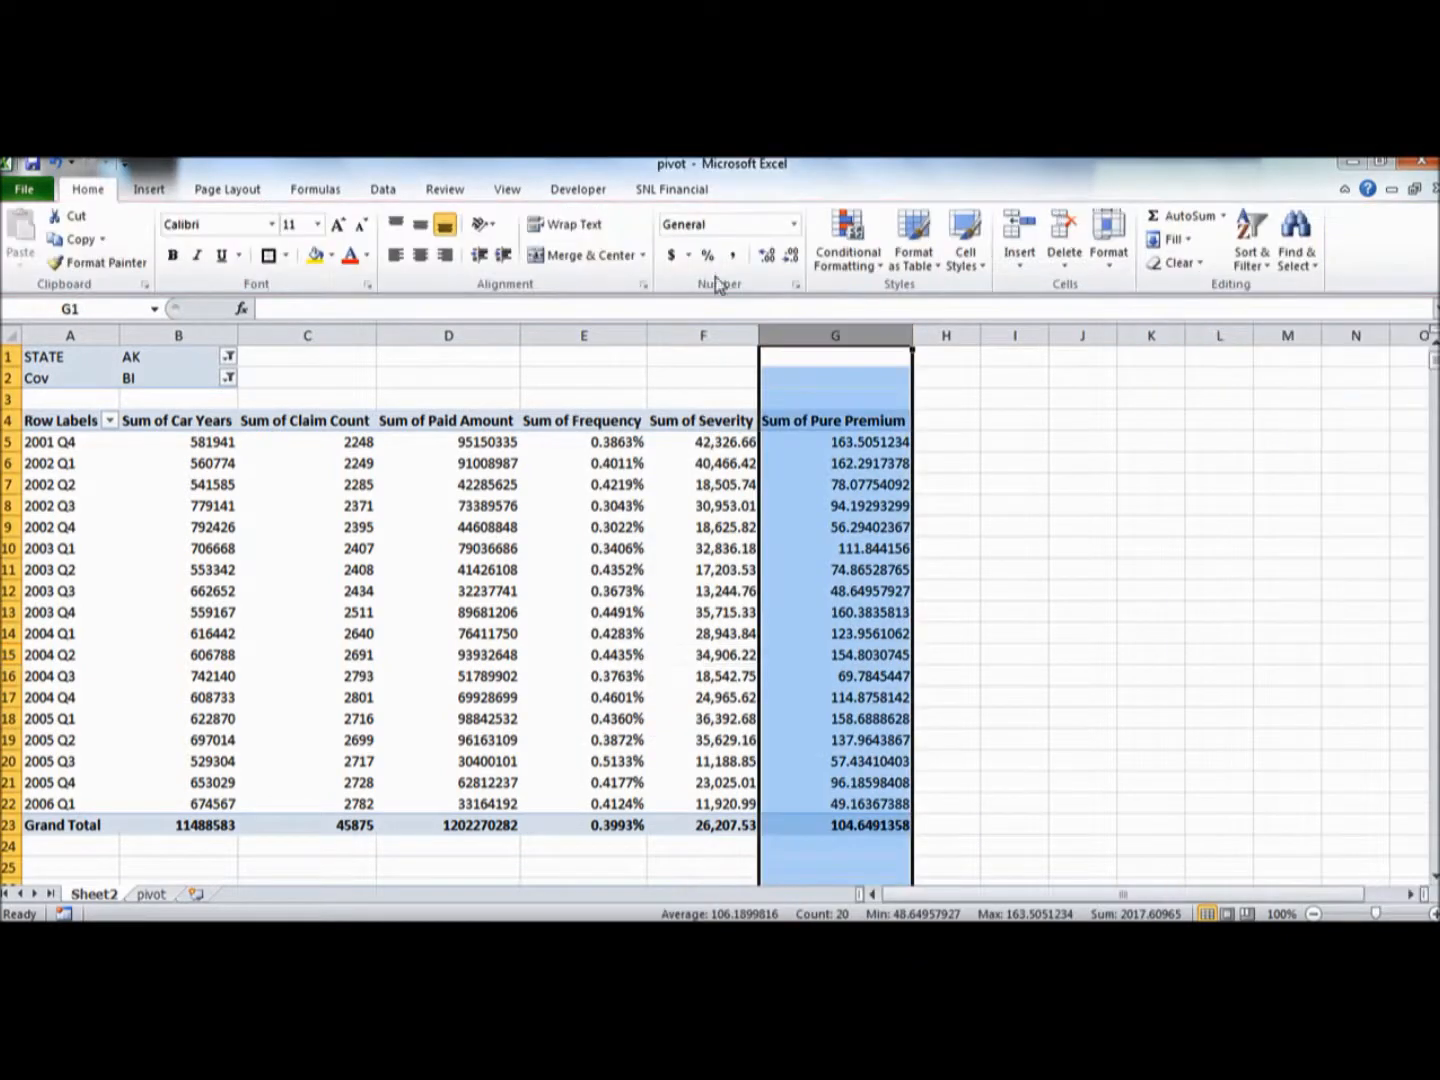
pyautogui.click(673, 256)
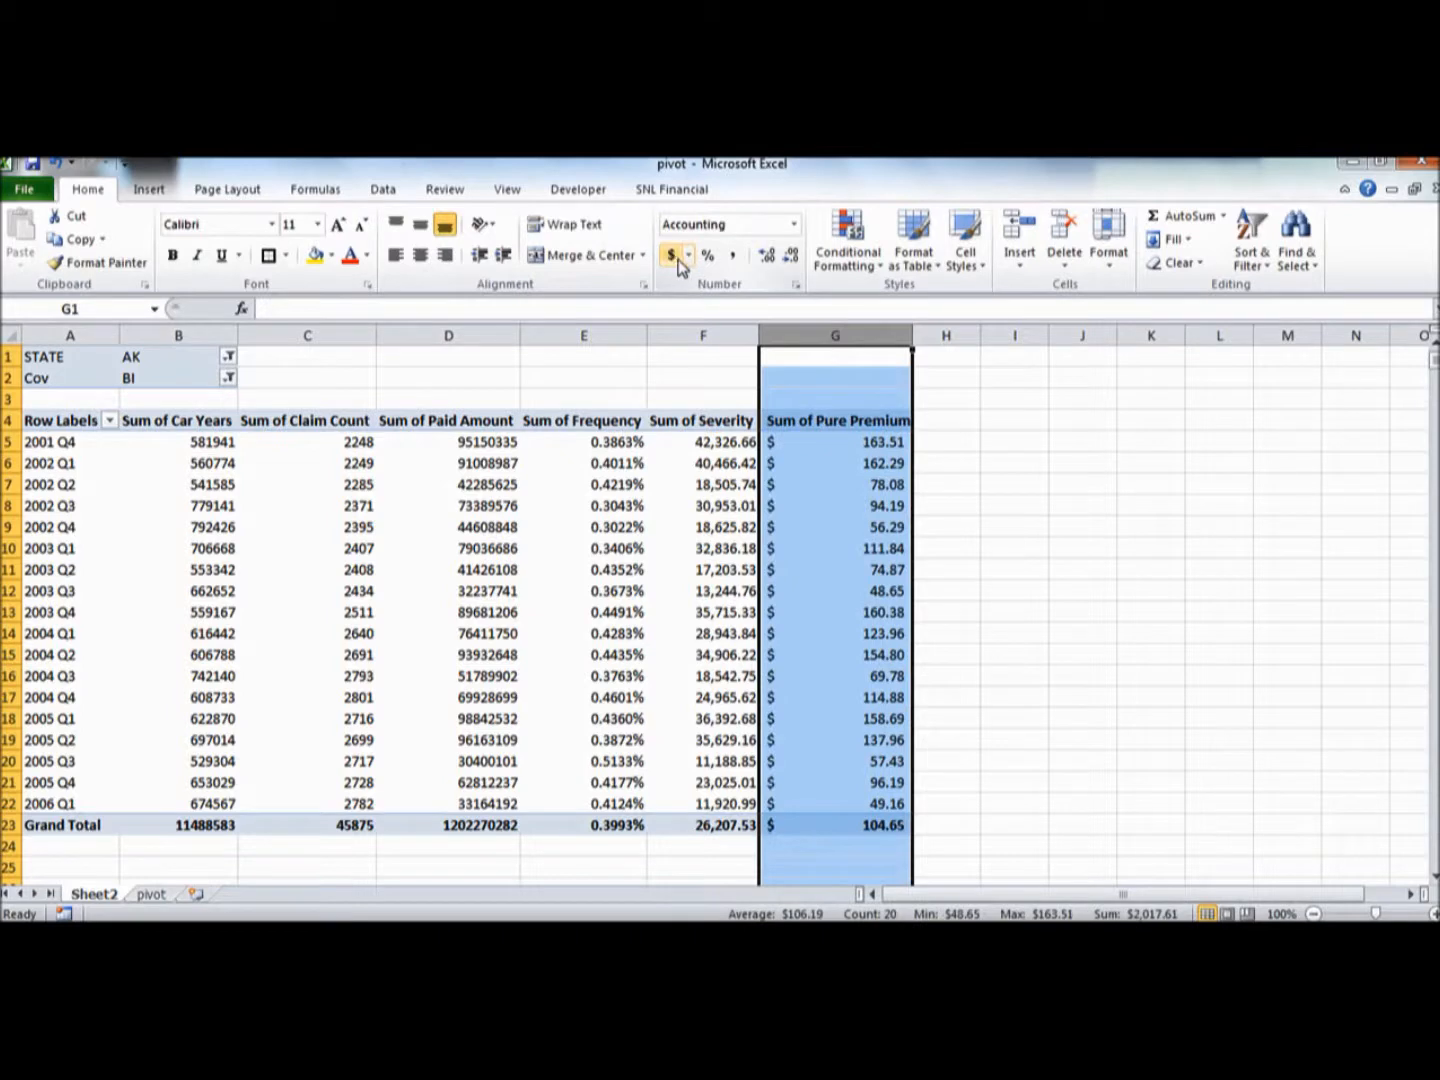
pyautogui.click(796, 283)
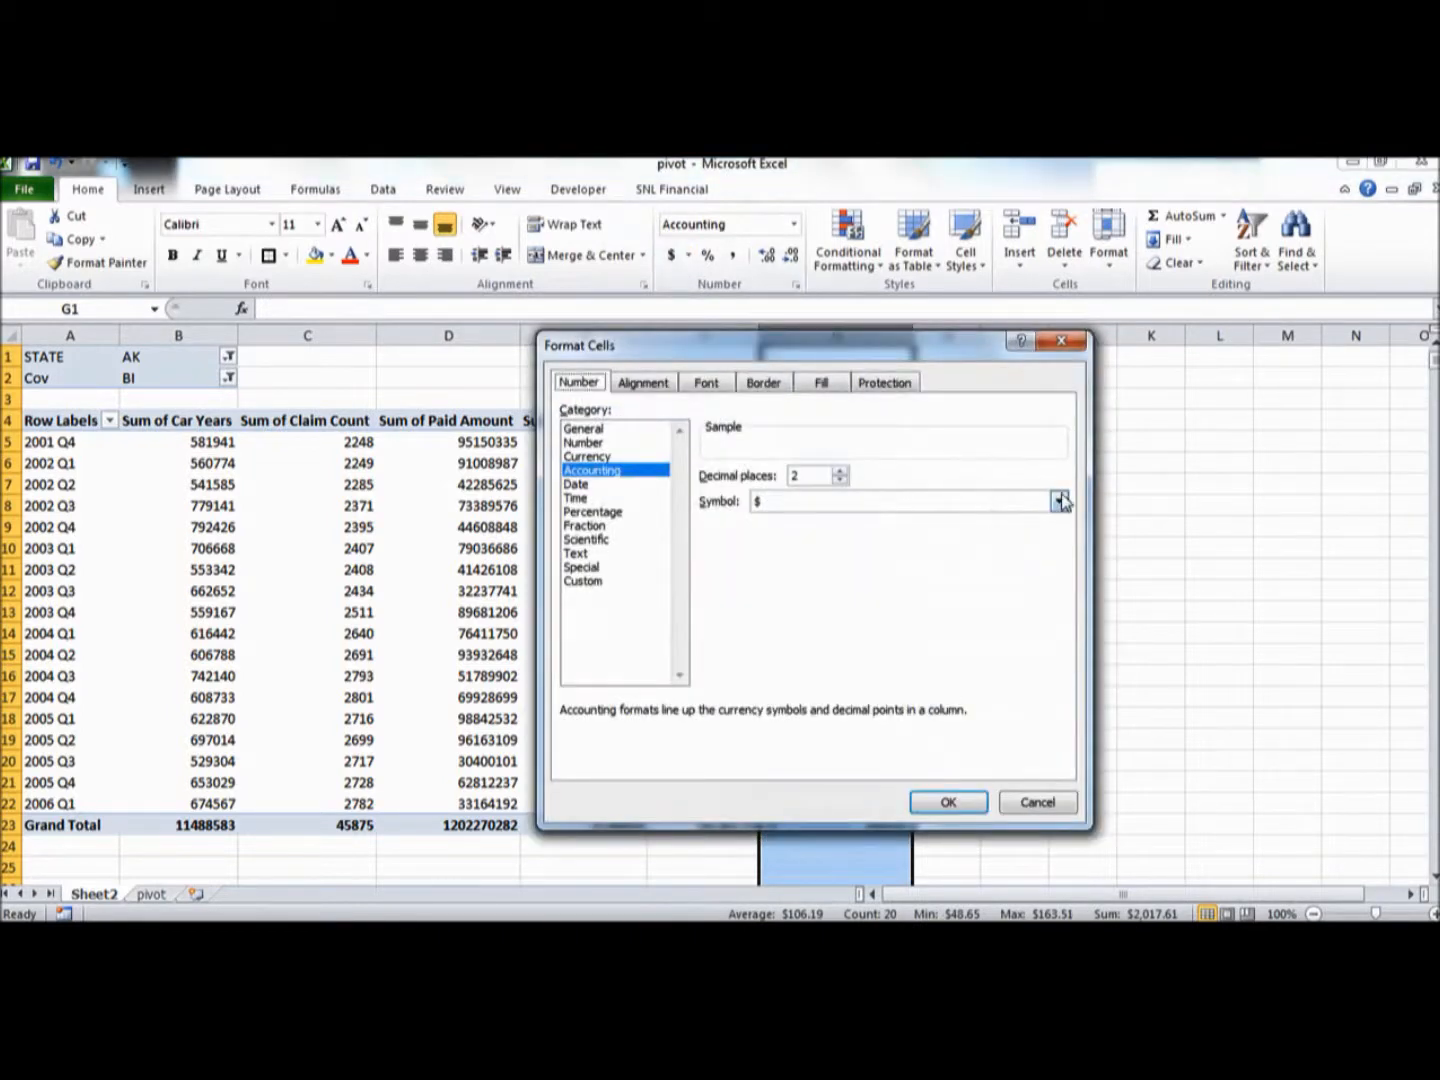
pyautogui.click(1057, 500)
pyautogui.click(1018, 530)
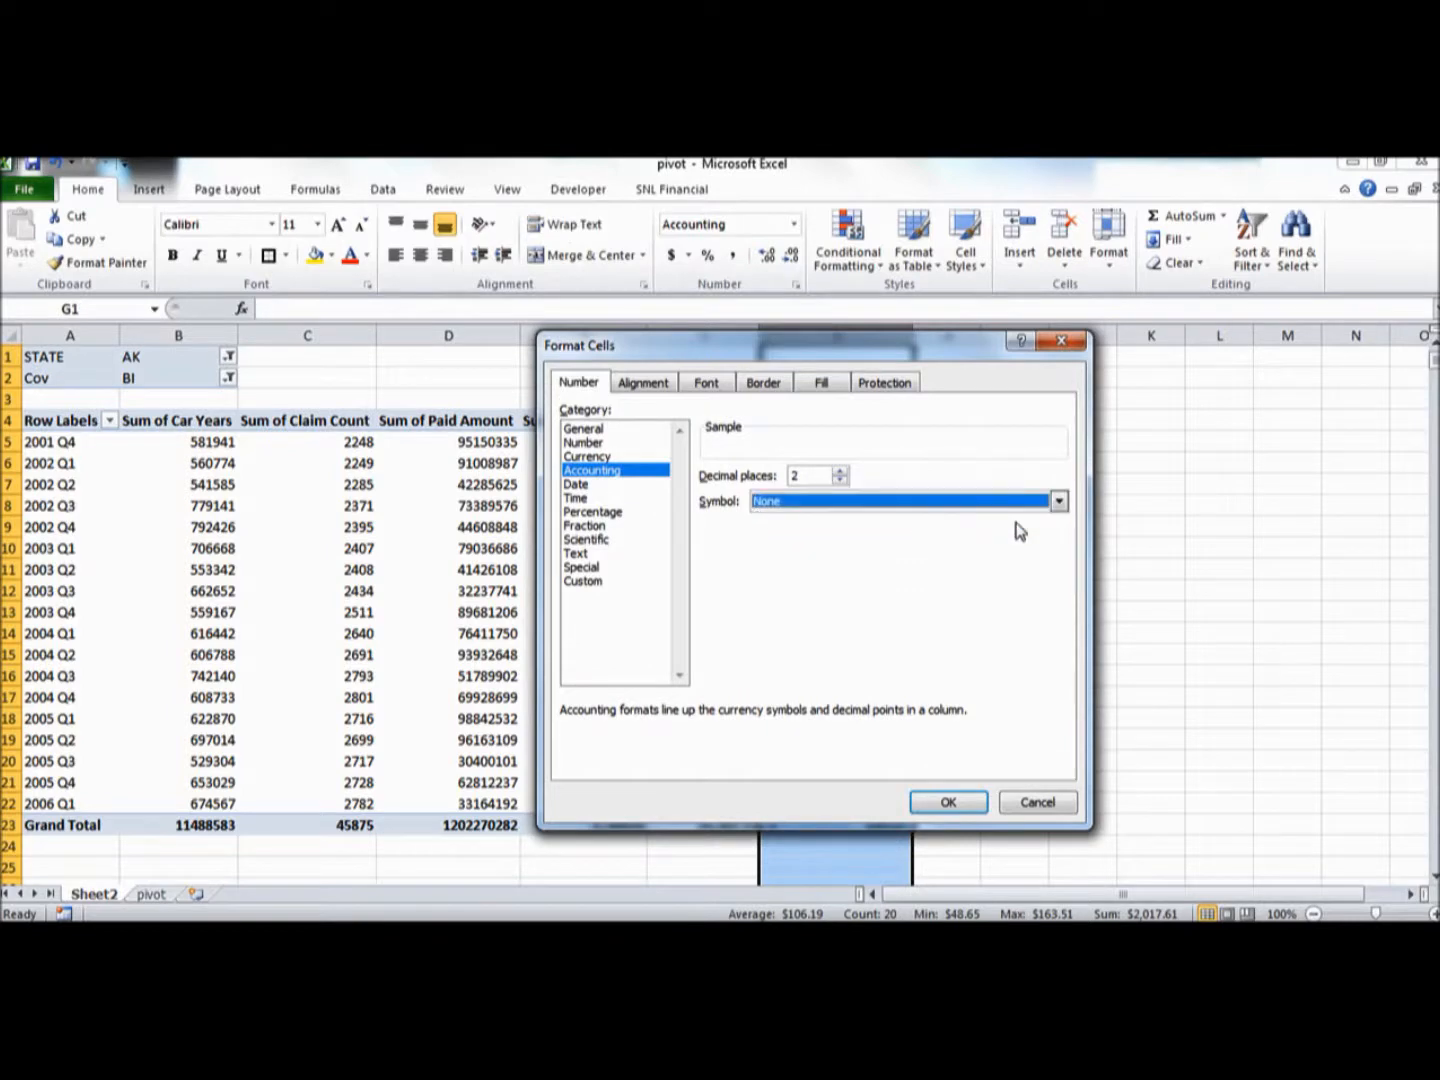
pyautogui.click(962, 805)
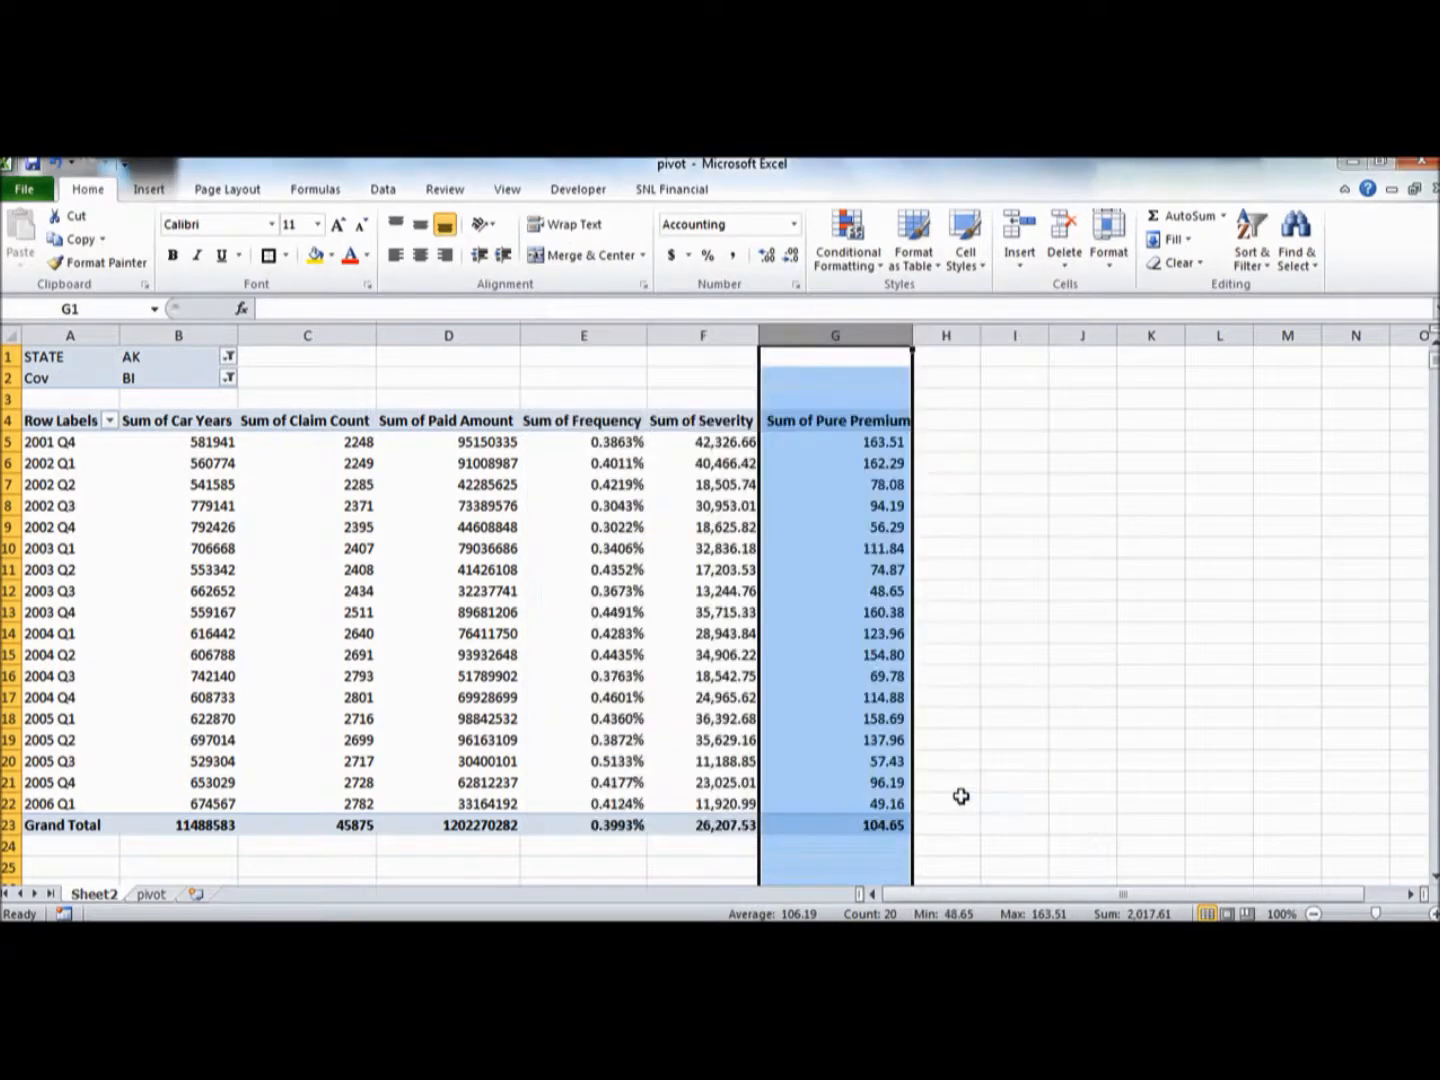
pyautogui.click(860, 679)
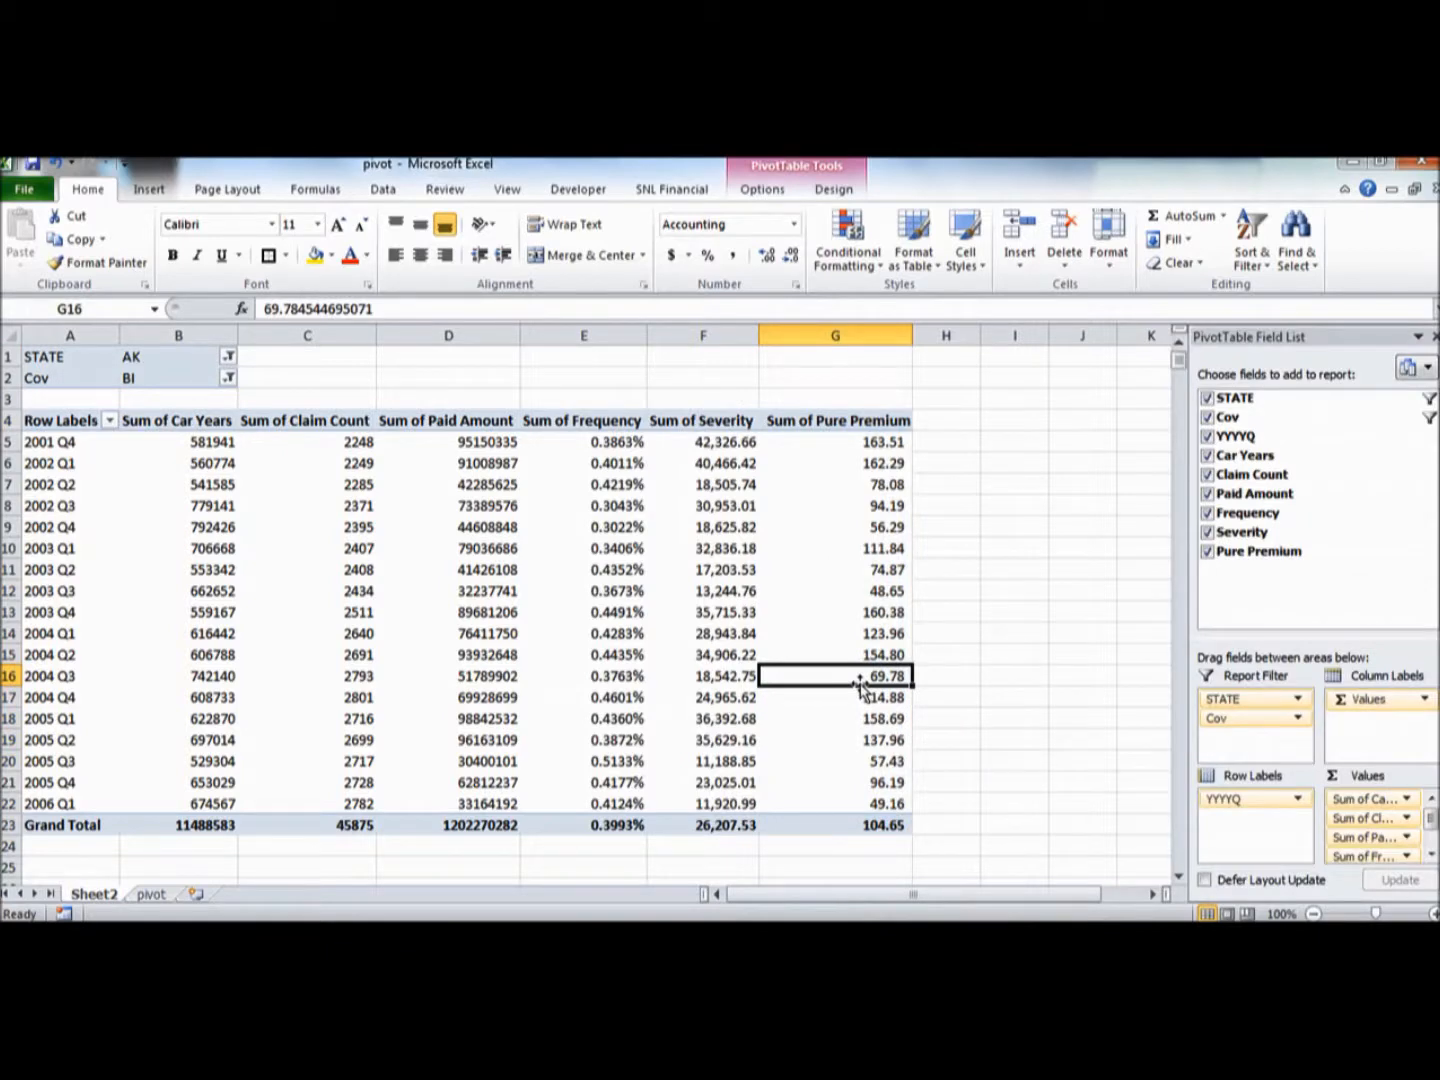
pyautogui.click(627, 423)
pyautogui.press('Right')
pyautogui.press('Right')
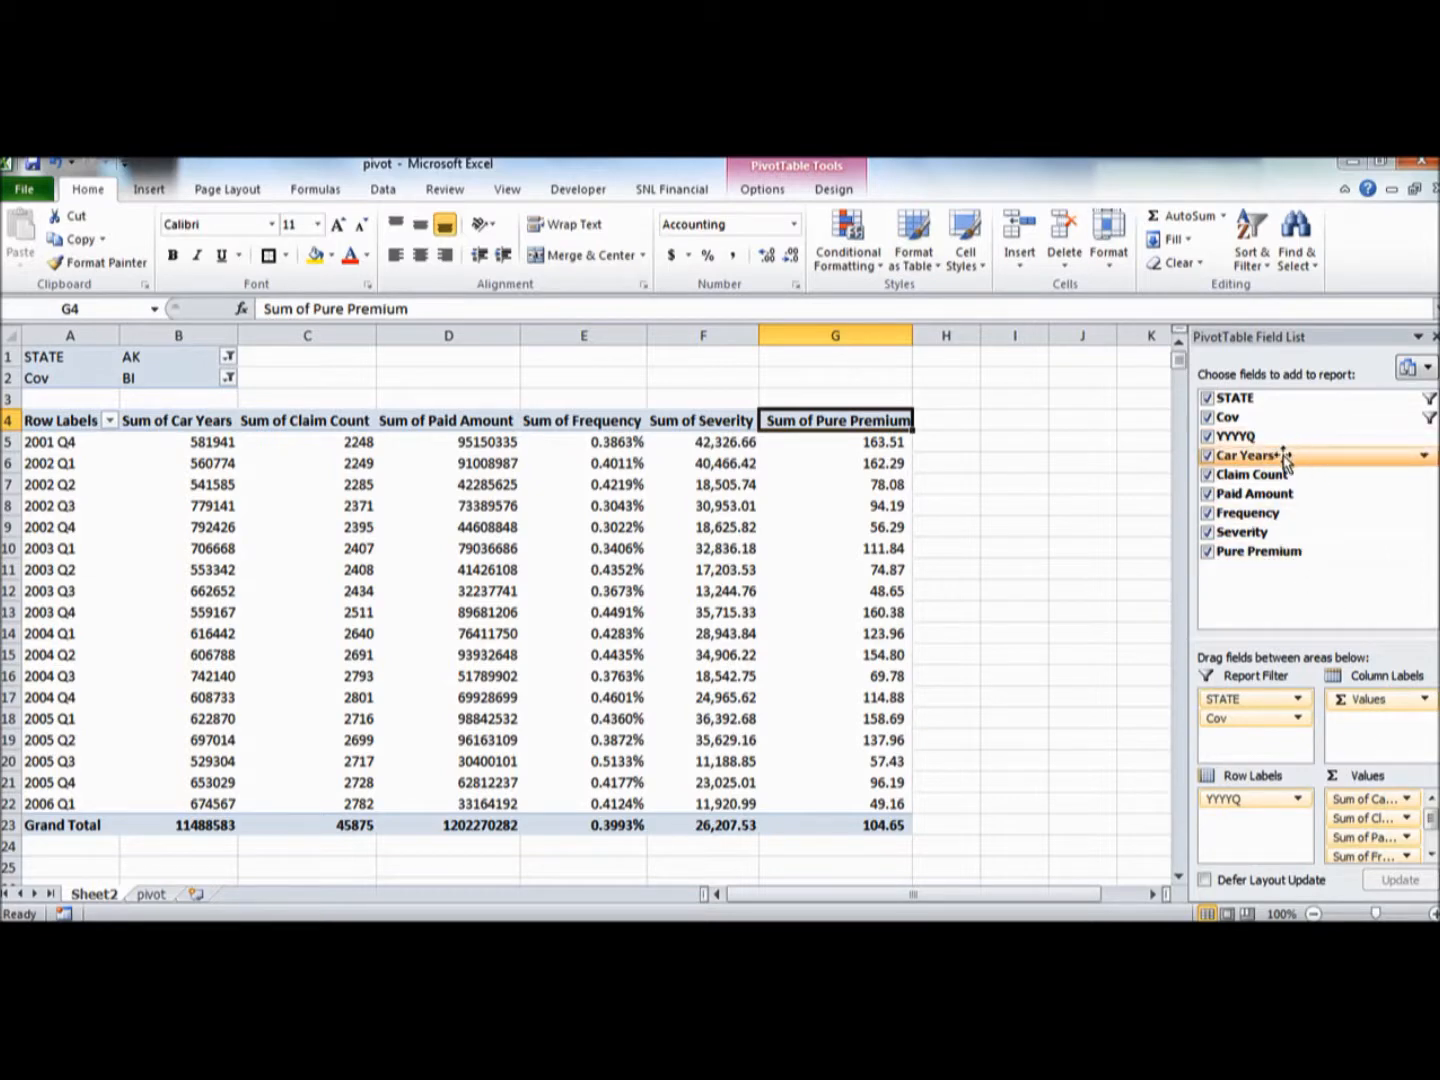
# Add Car Years to the PivotTable values a second time and summarize this new column by Sum
pyautogui.moveTo(1286, 458); pyautogui.dragTo(1395, 862)
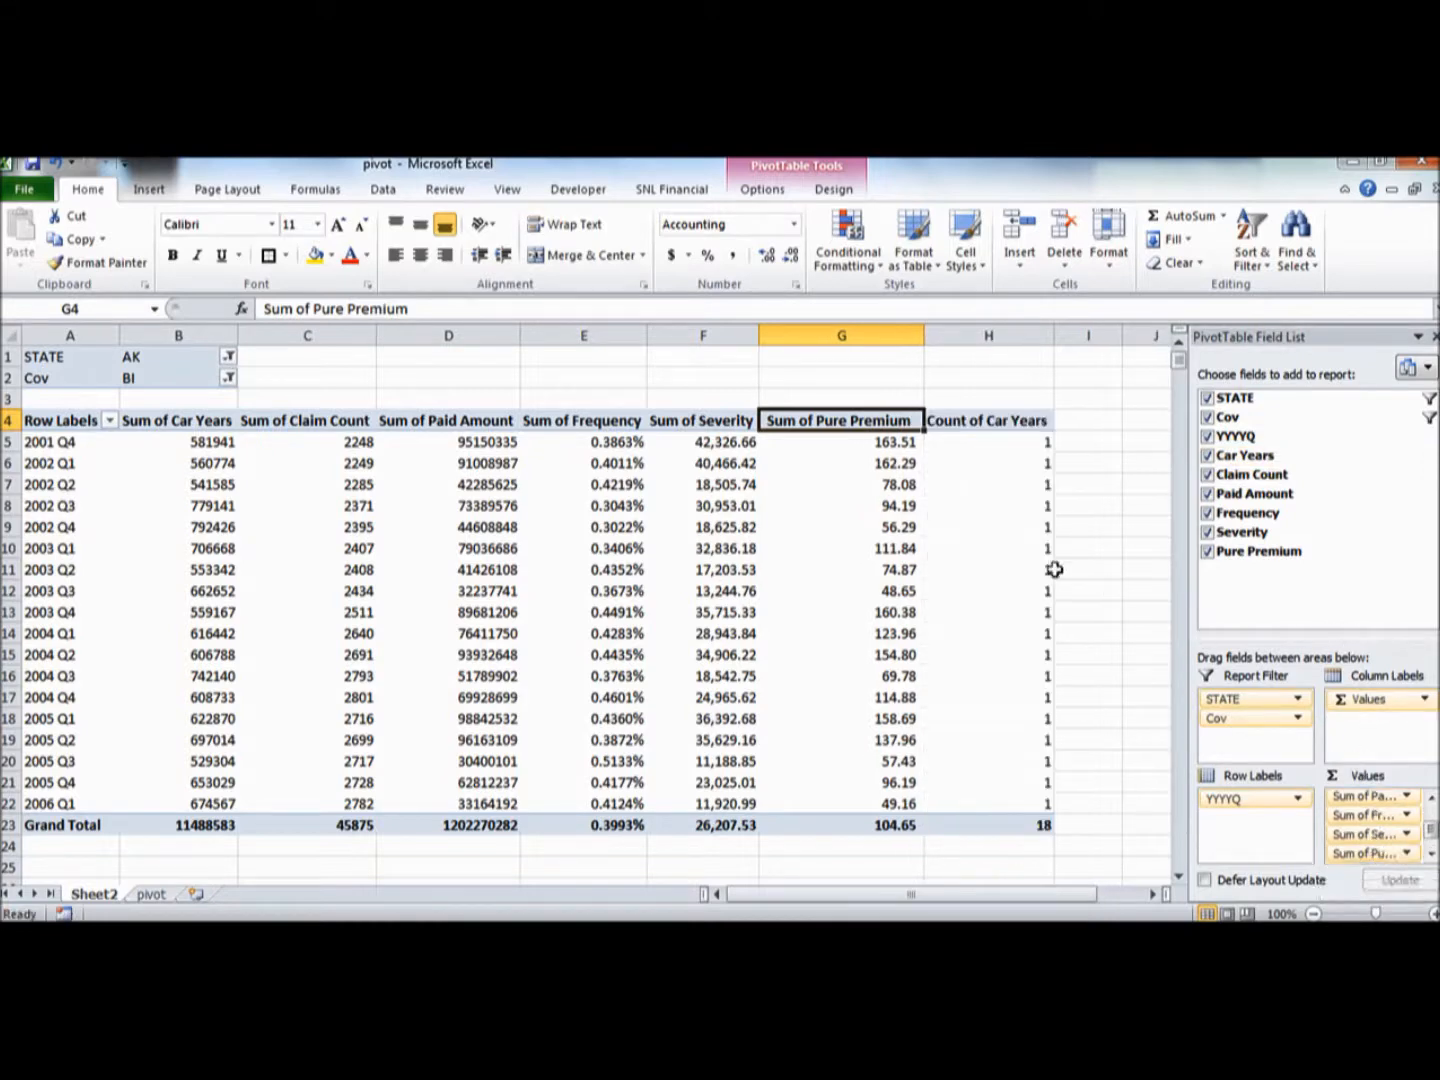
pyautogui.click(977, 442)
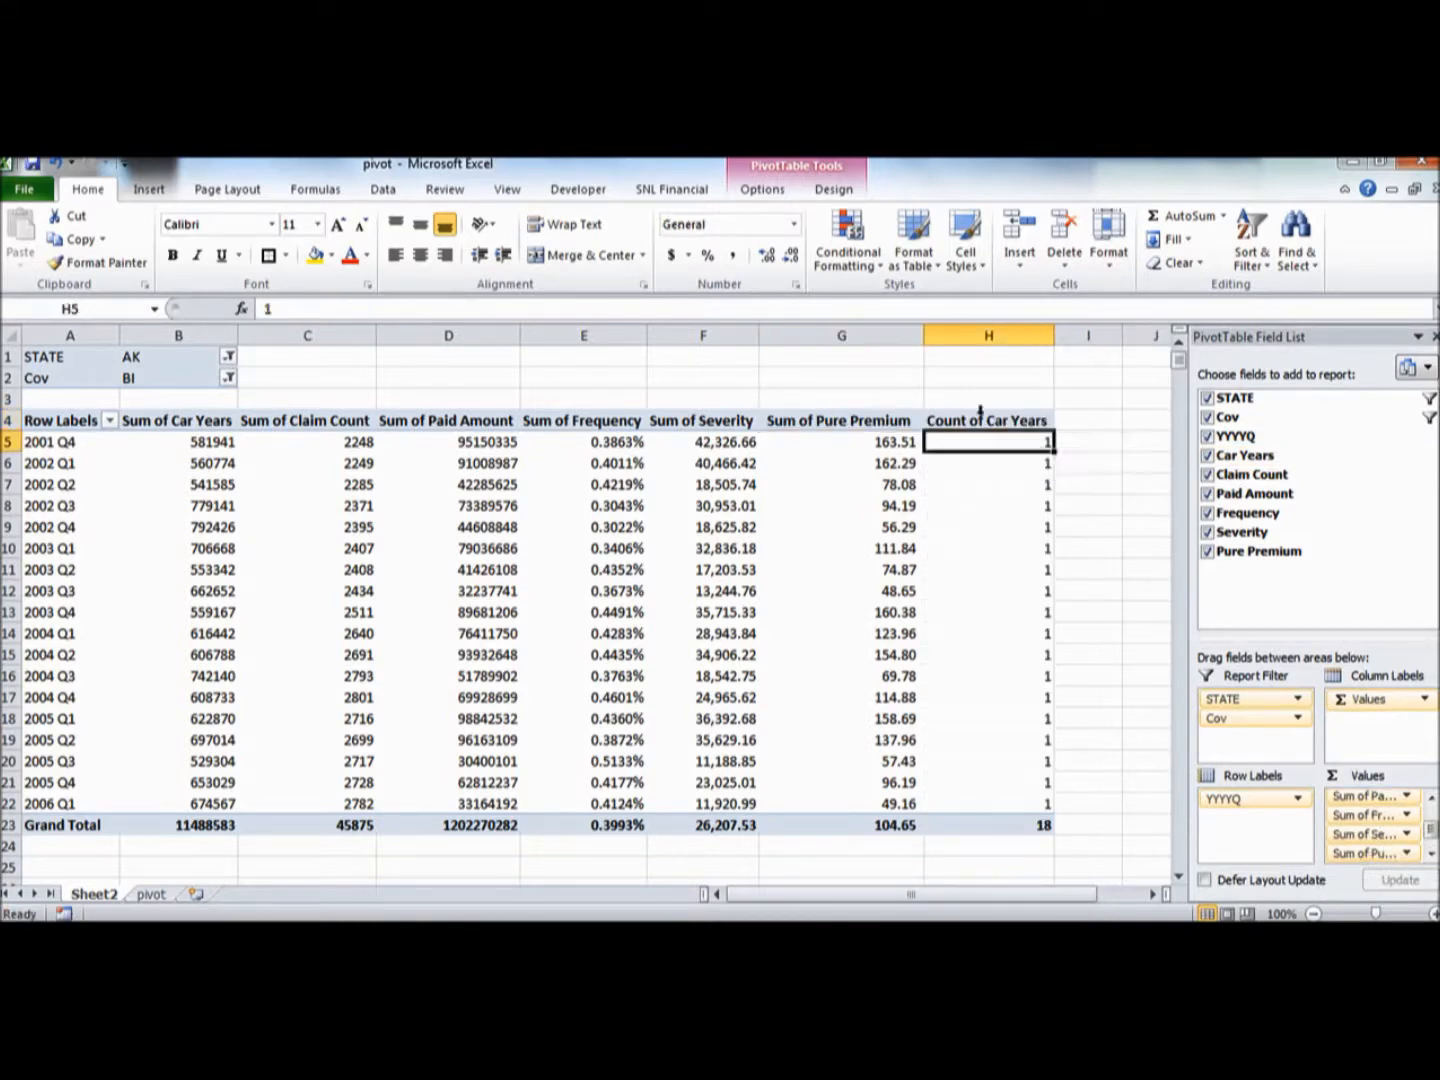
pyautogui.click(982, 421)
pyautogui.rightClick(982, 421)
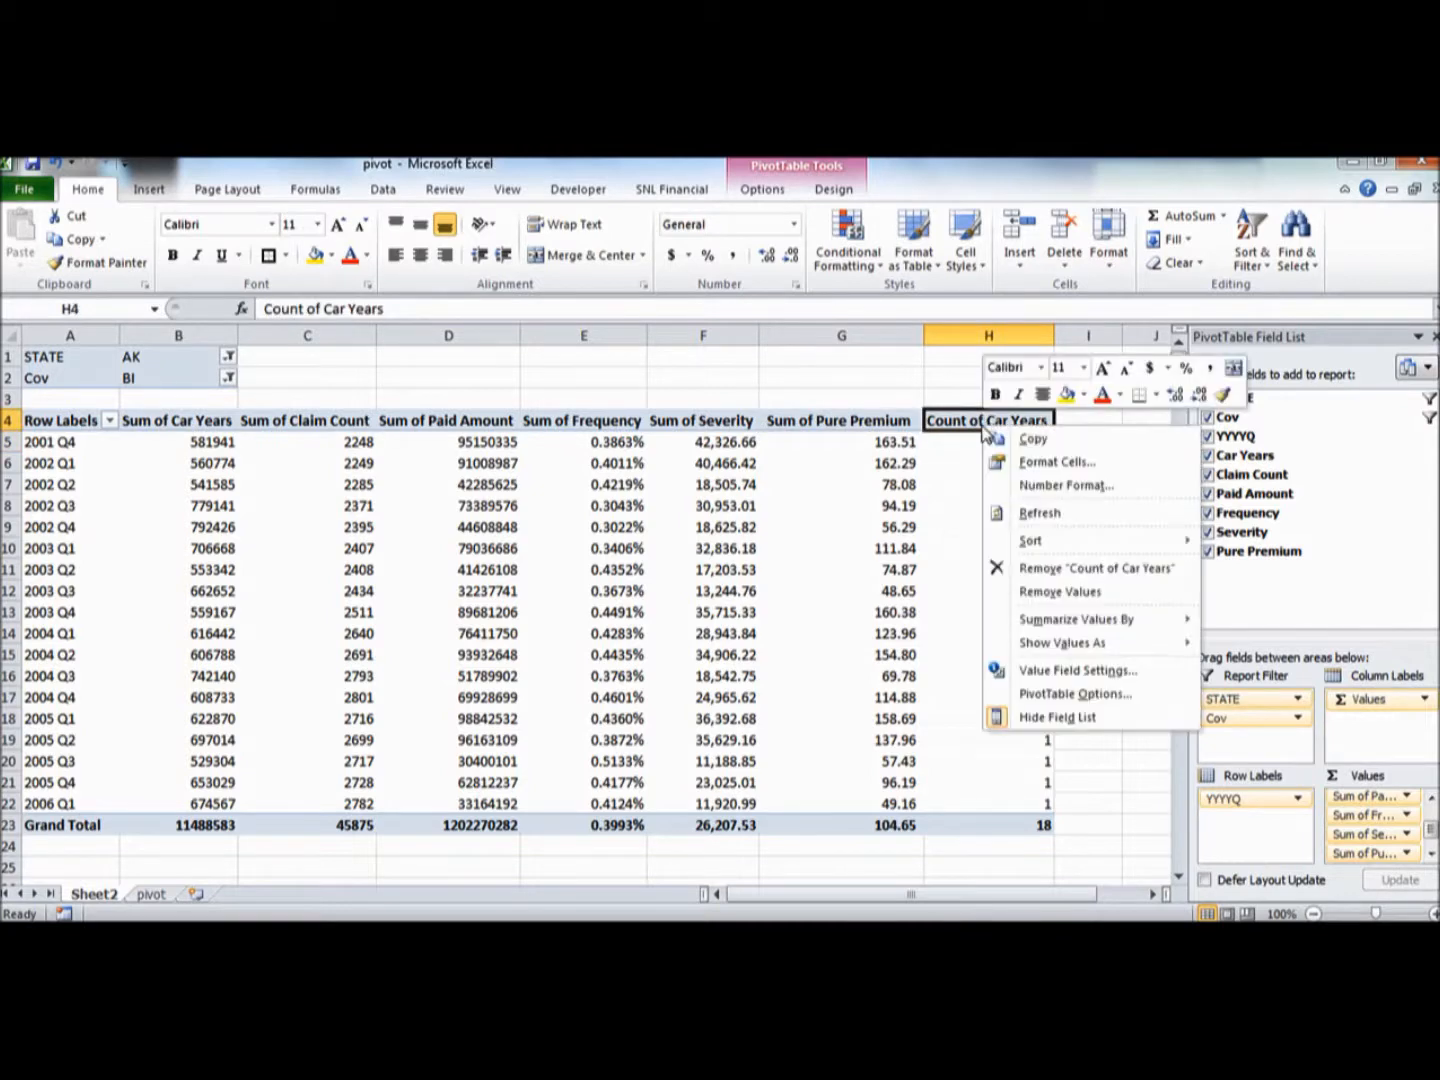
pyautogui.moveTo(1155, 626)
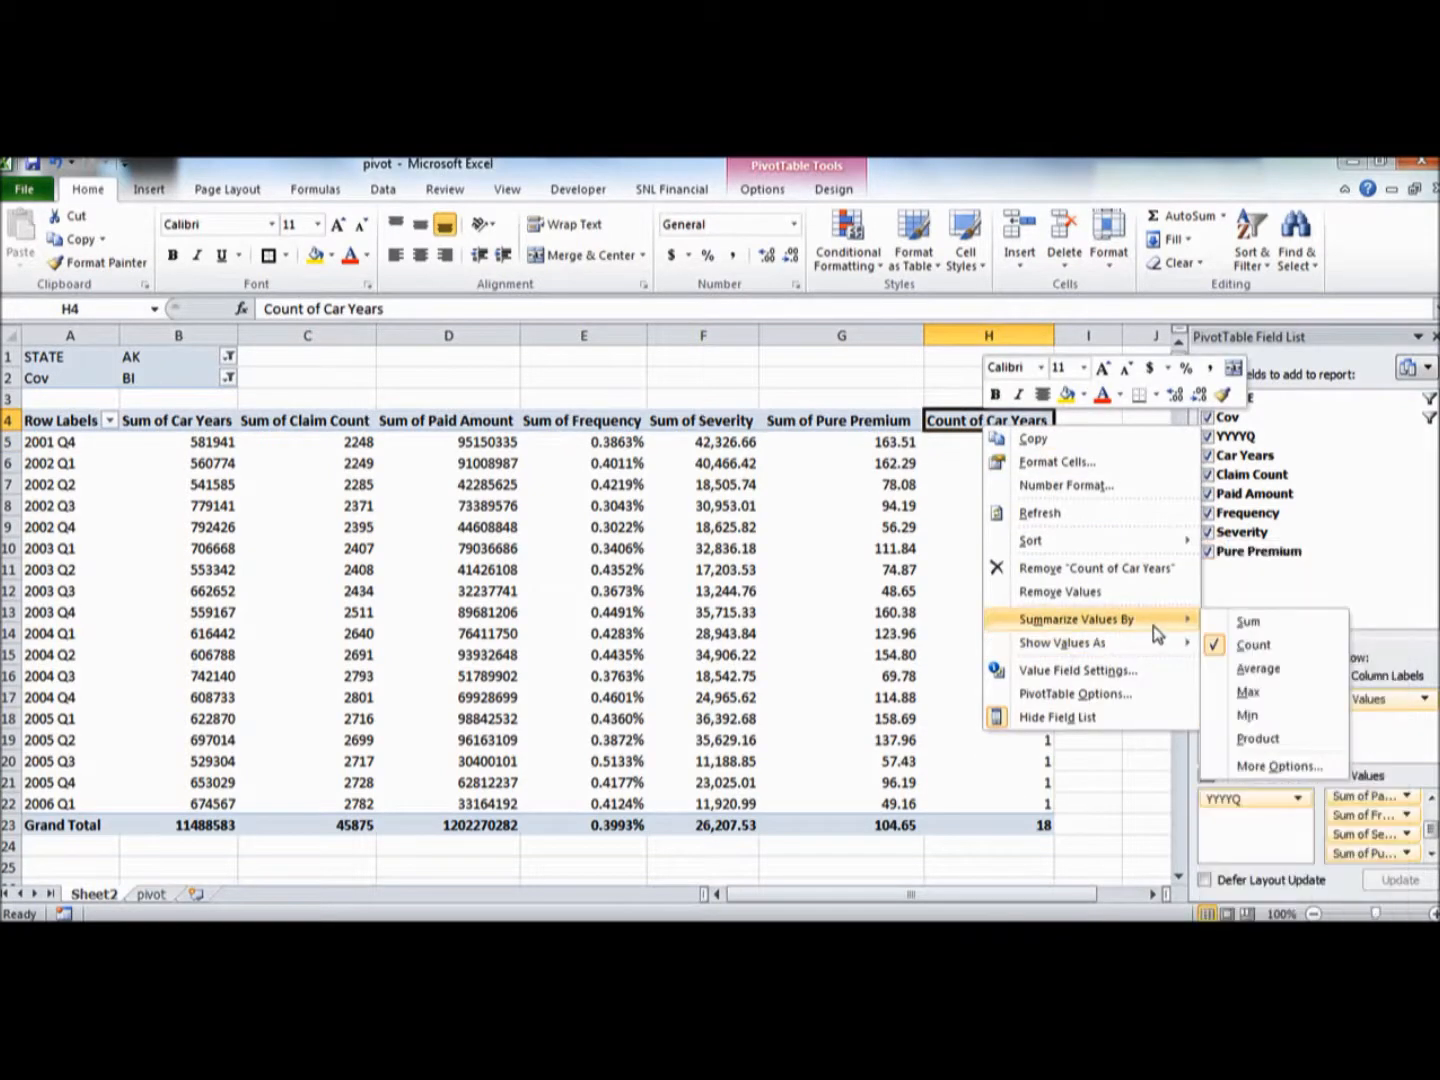
pyautogui.click(1246, 622)
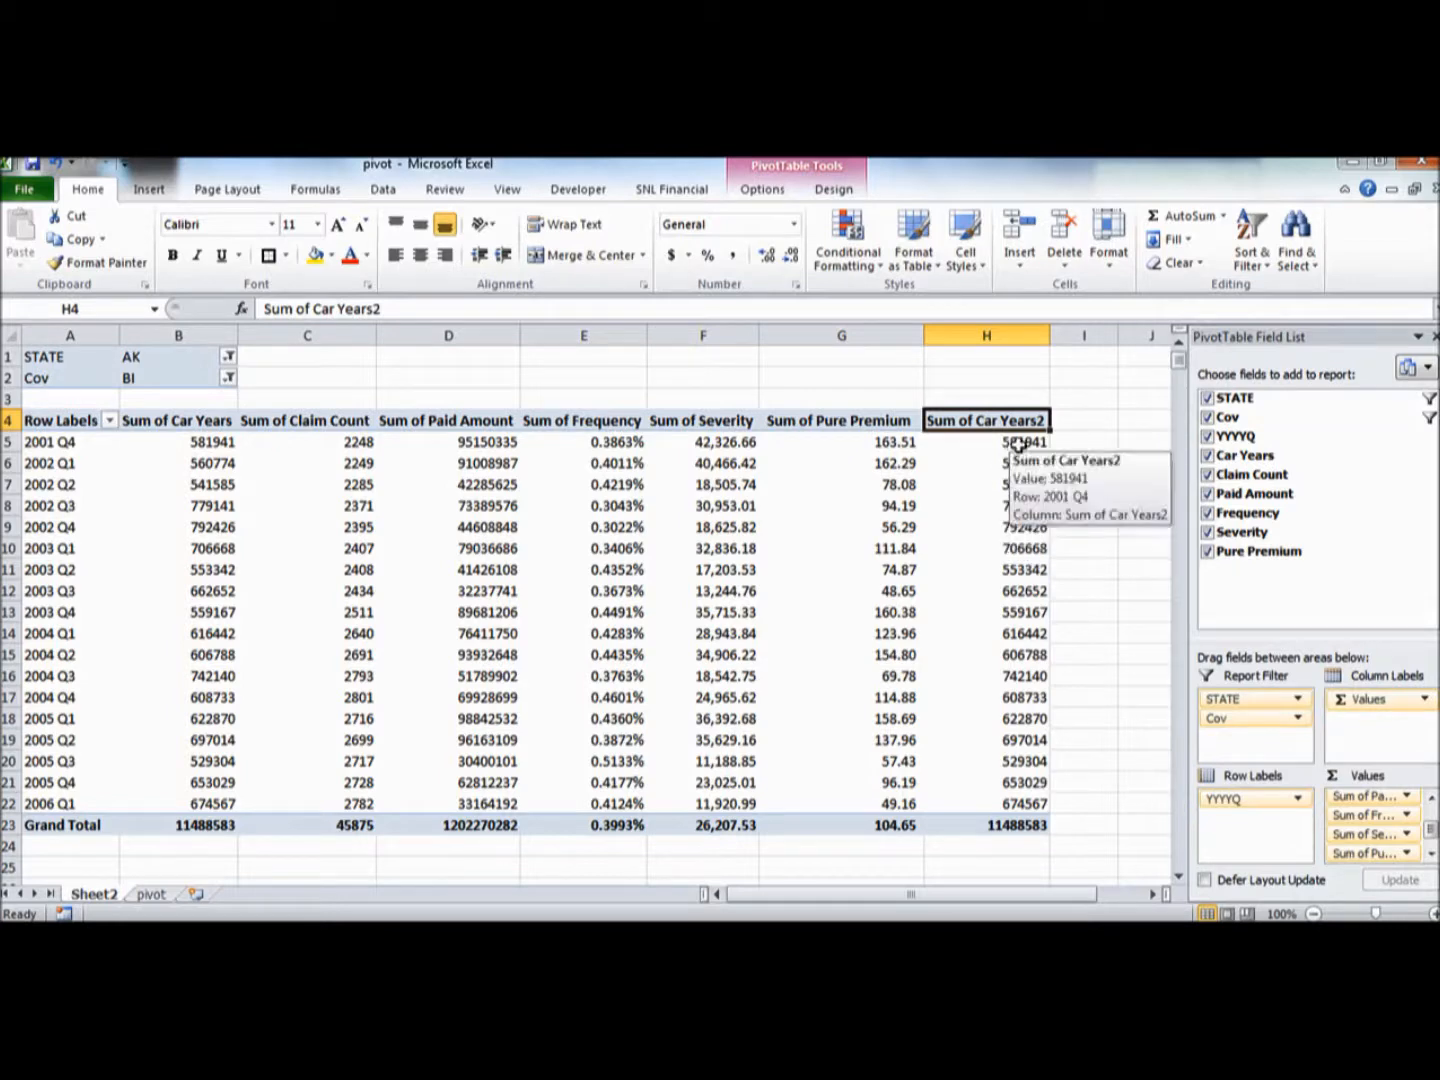
# Show the values of the second Car Years column H as % of Column Total and check its grand total
pyautogui.click(1015, 443)
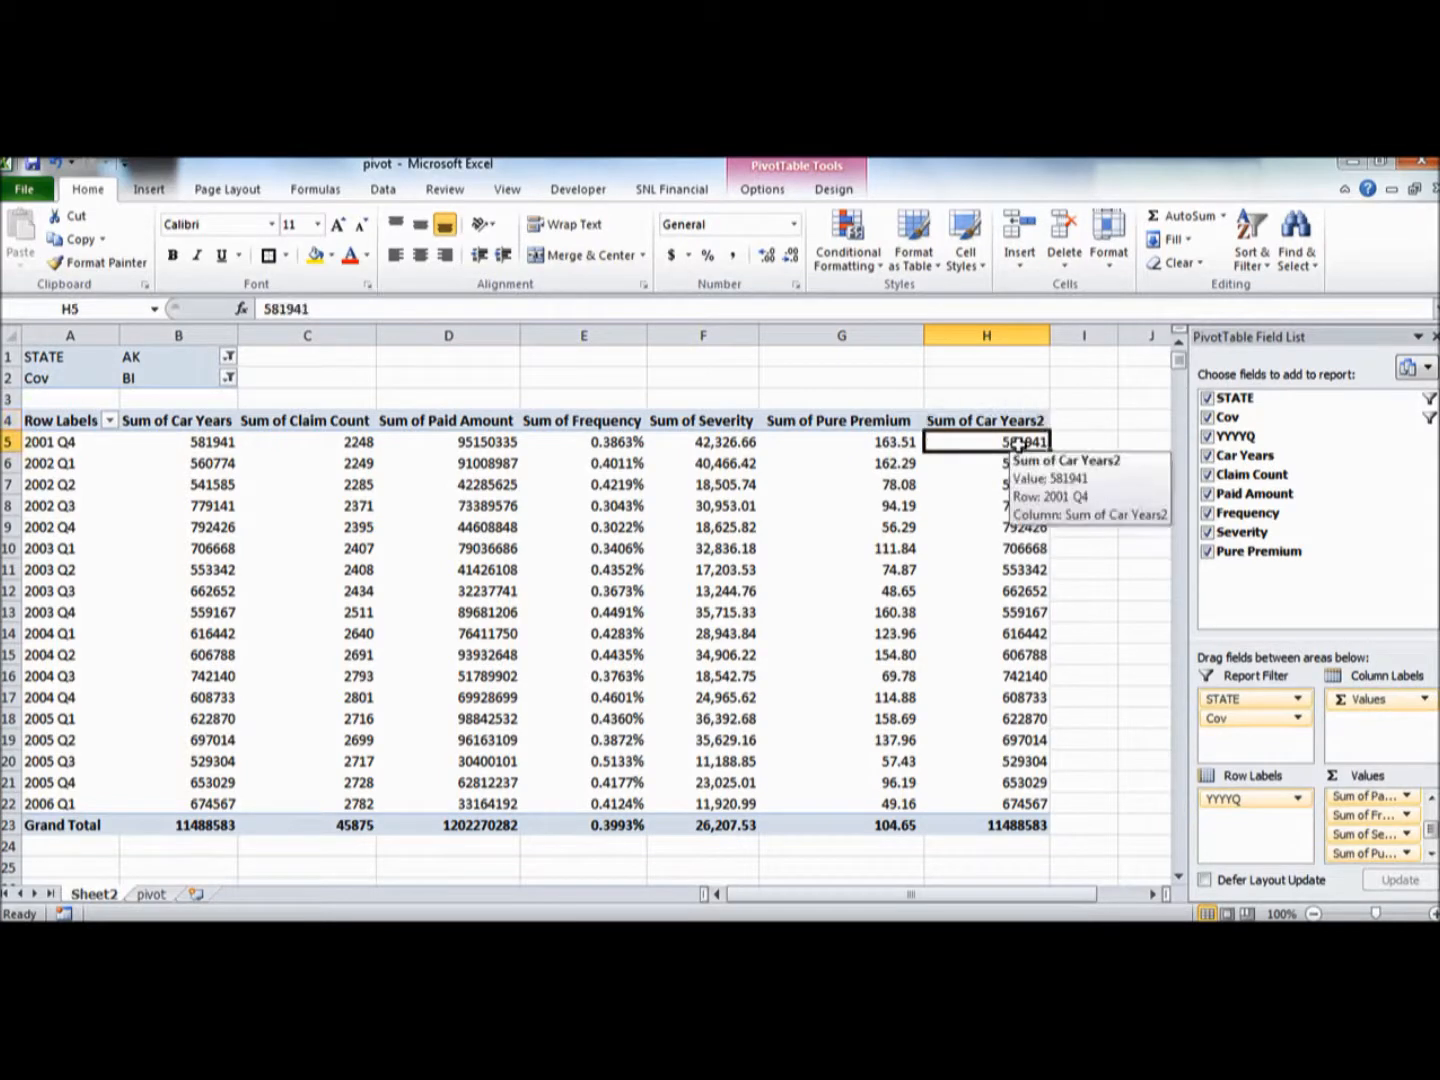
pyautogui.click(998, 826)
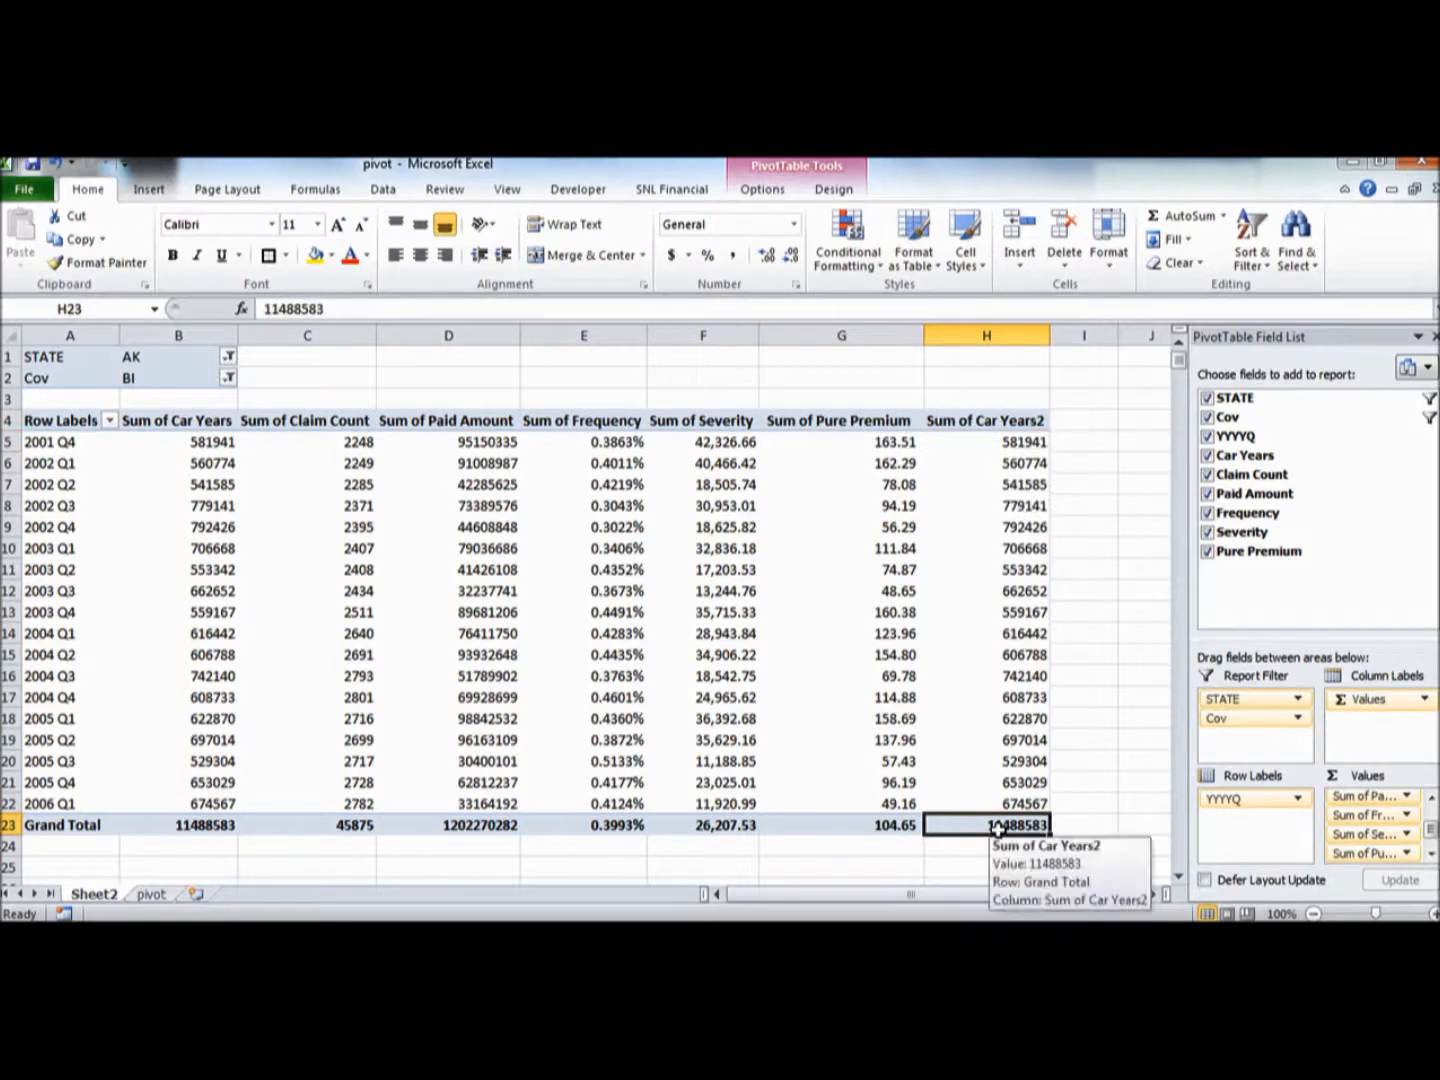
pyautogui.click(1021, 428)
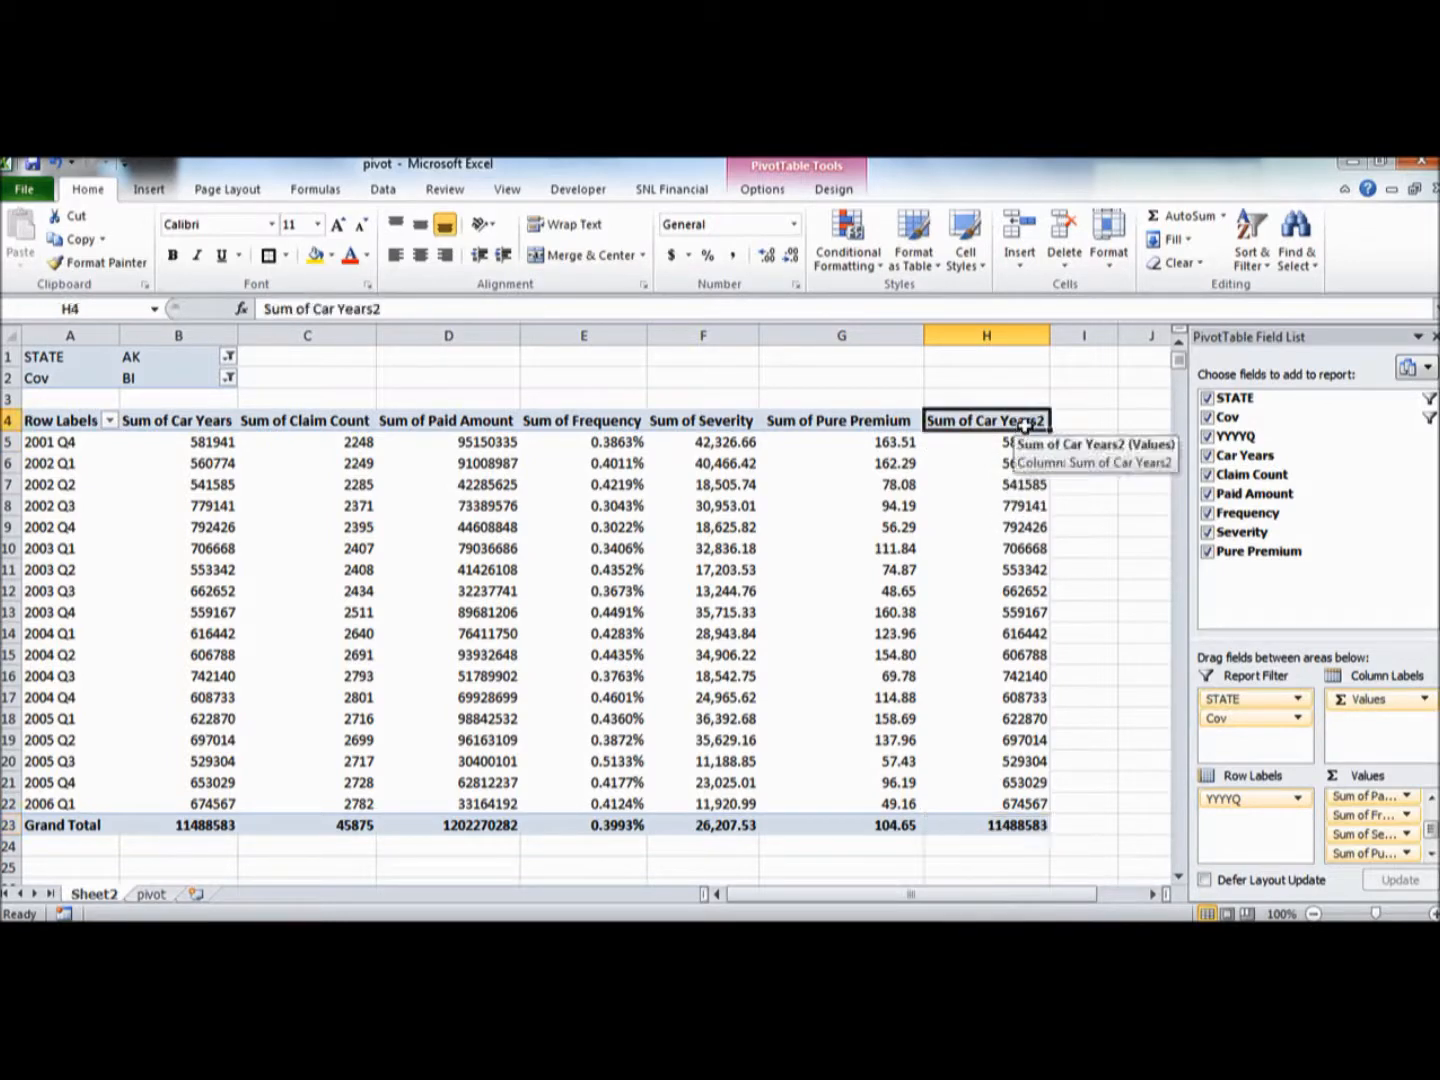
pyautogui.rightClick(1026, 429)
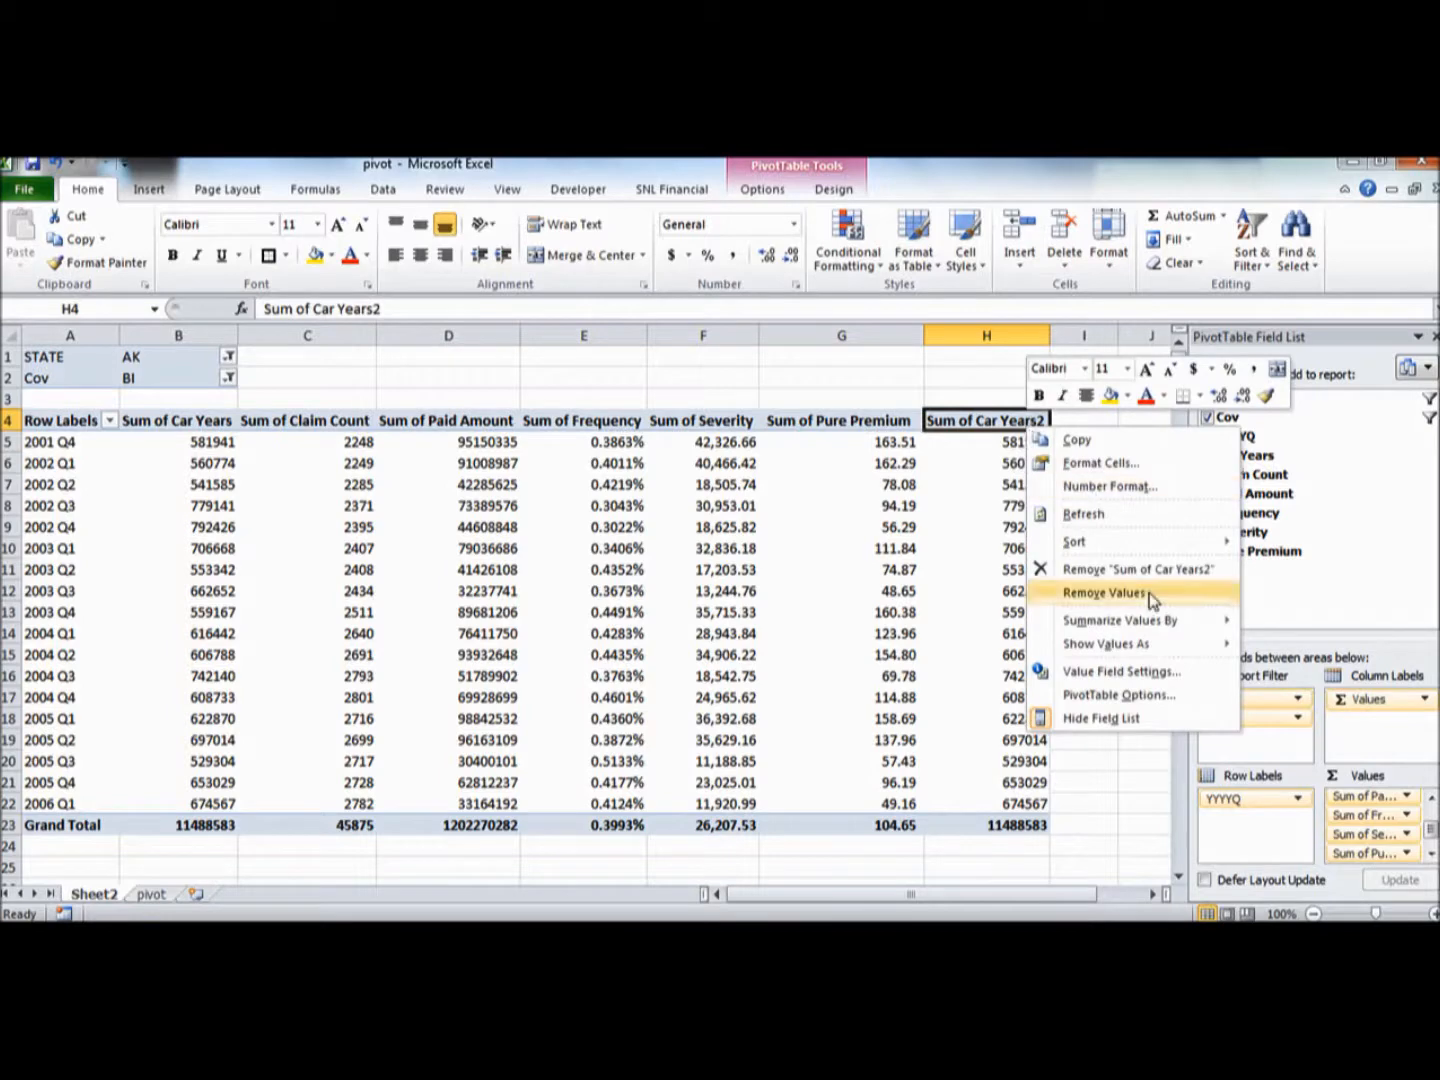
pyautogui.moveTo(1157, 645)
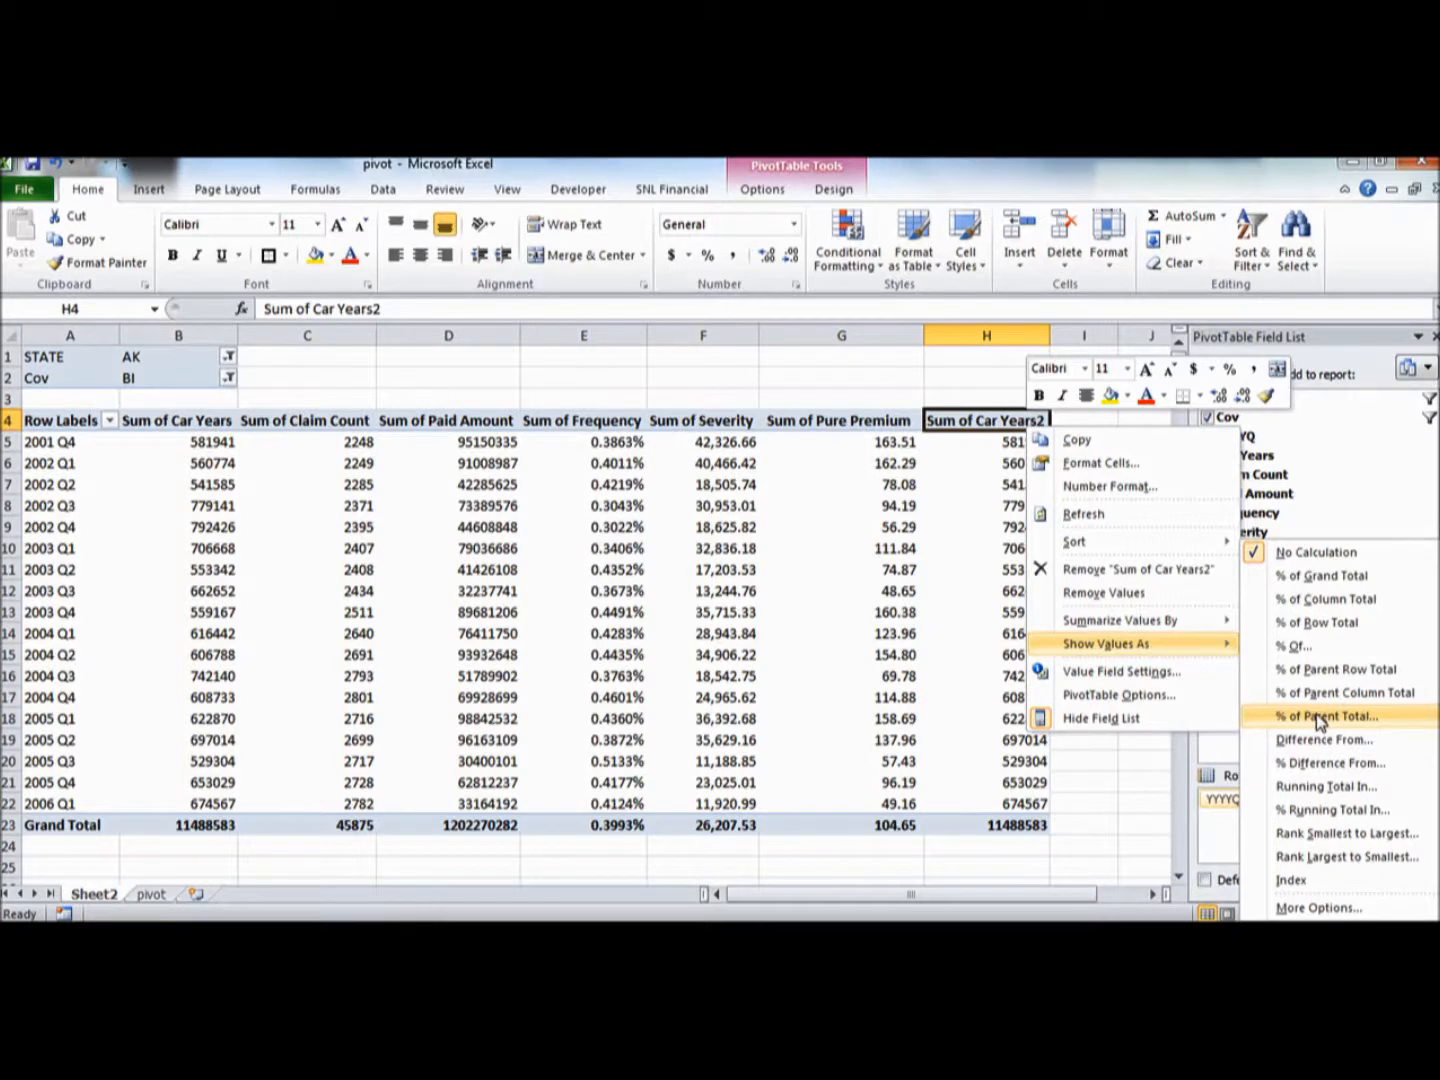
pyautogui.click(1308, 599)
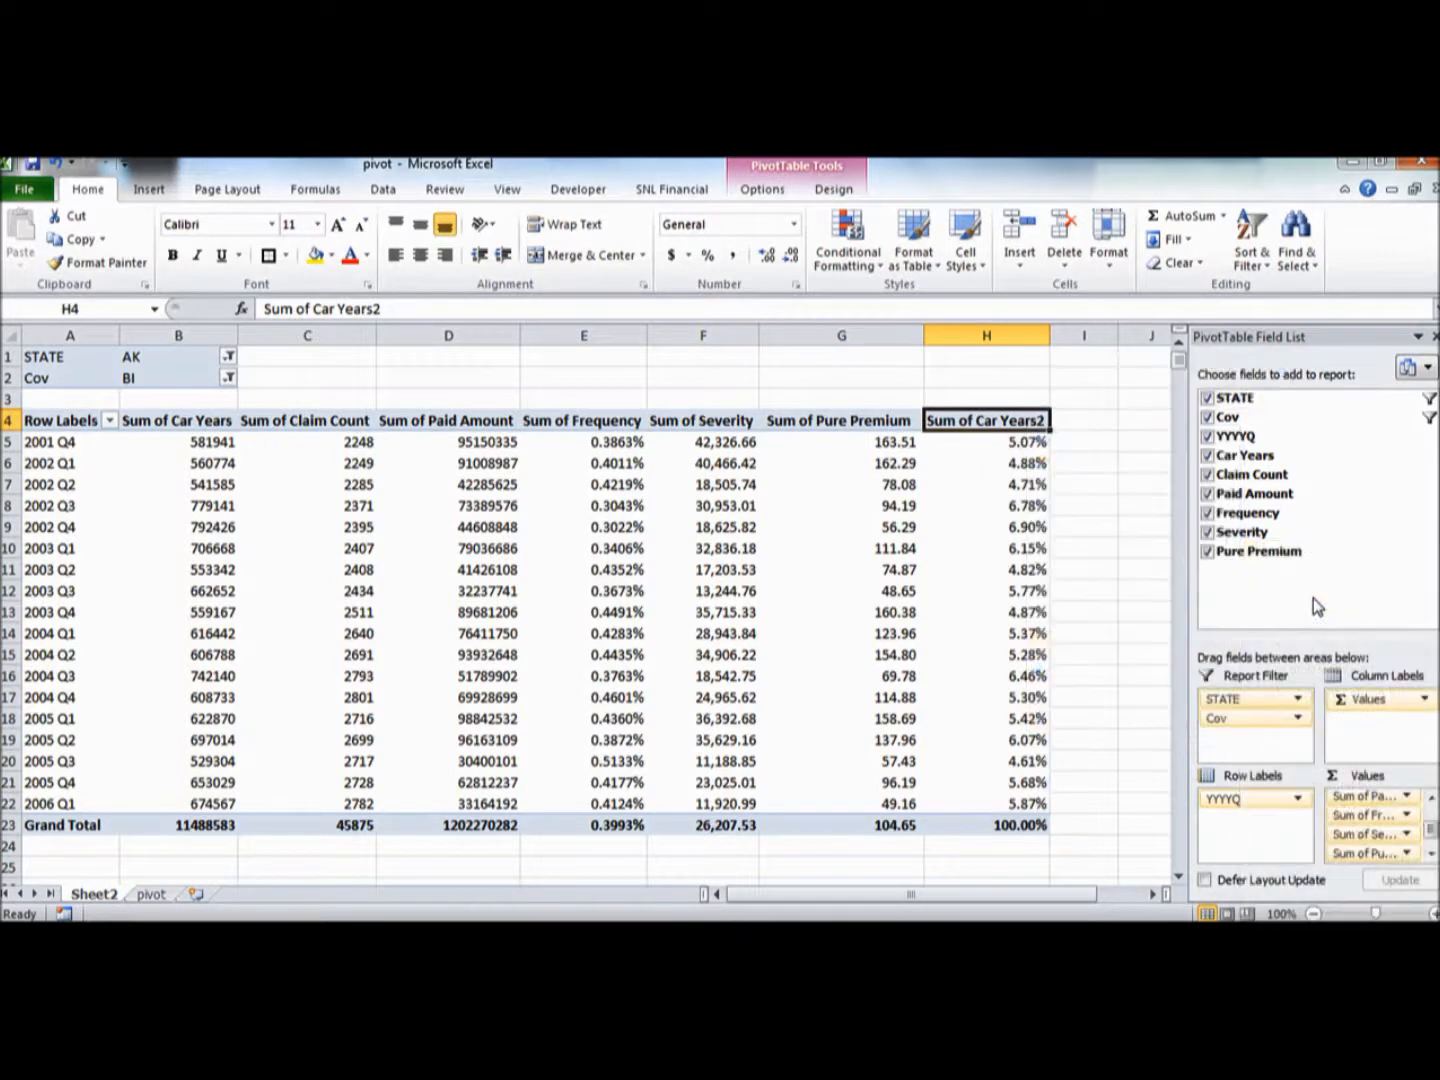
pyautogui.click(998, 825)
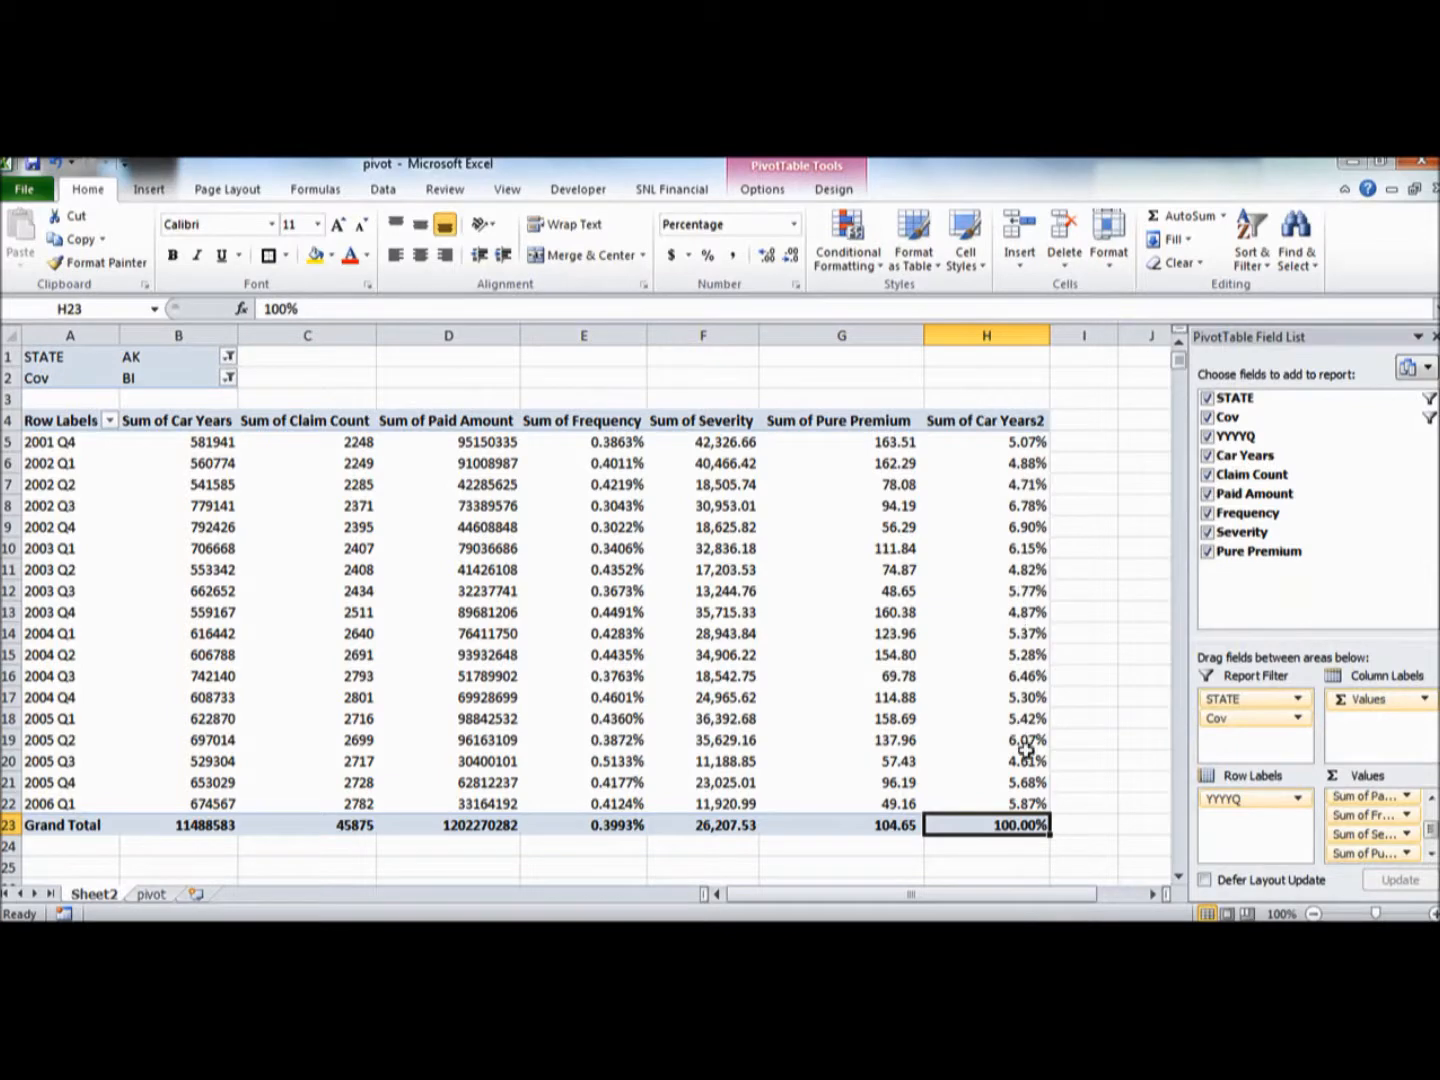
# Rename the Sum of Car Years2 value field in column H to "Distribution of Car Years"
pyautogui.moveTo(1022, 826)
pyautogui.moveTo(1025, 633)
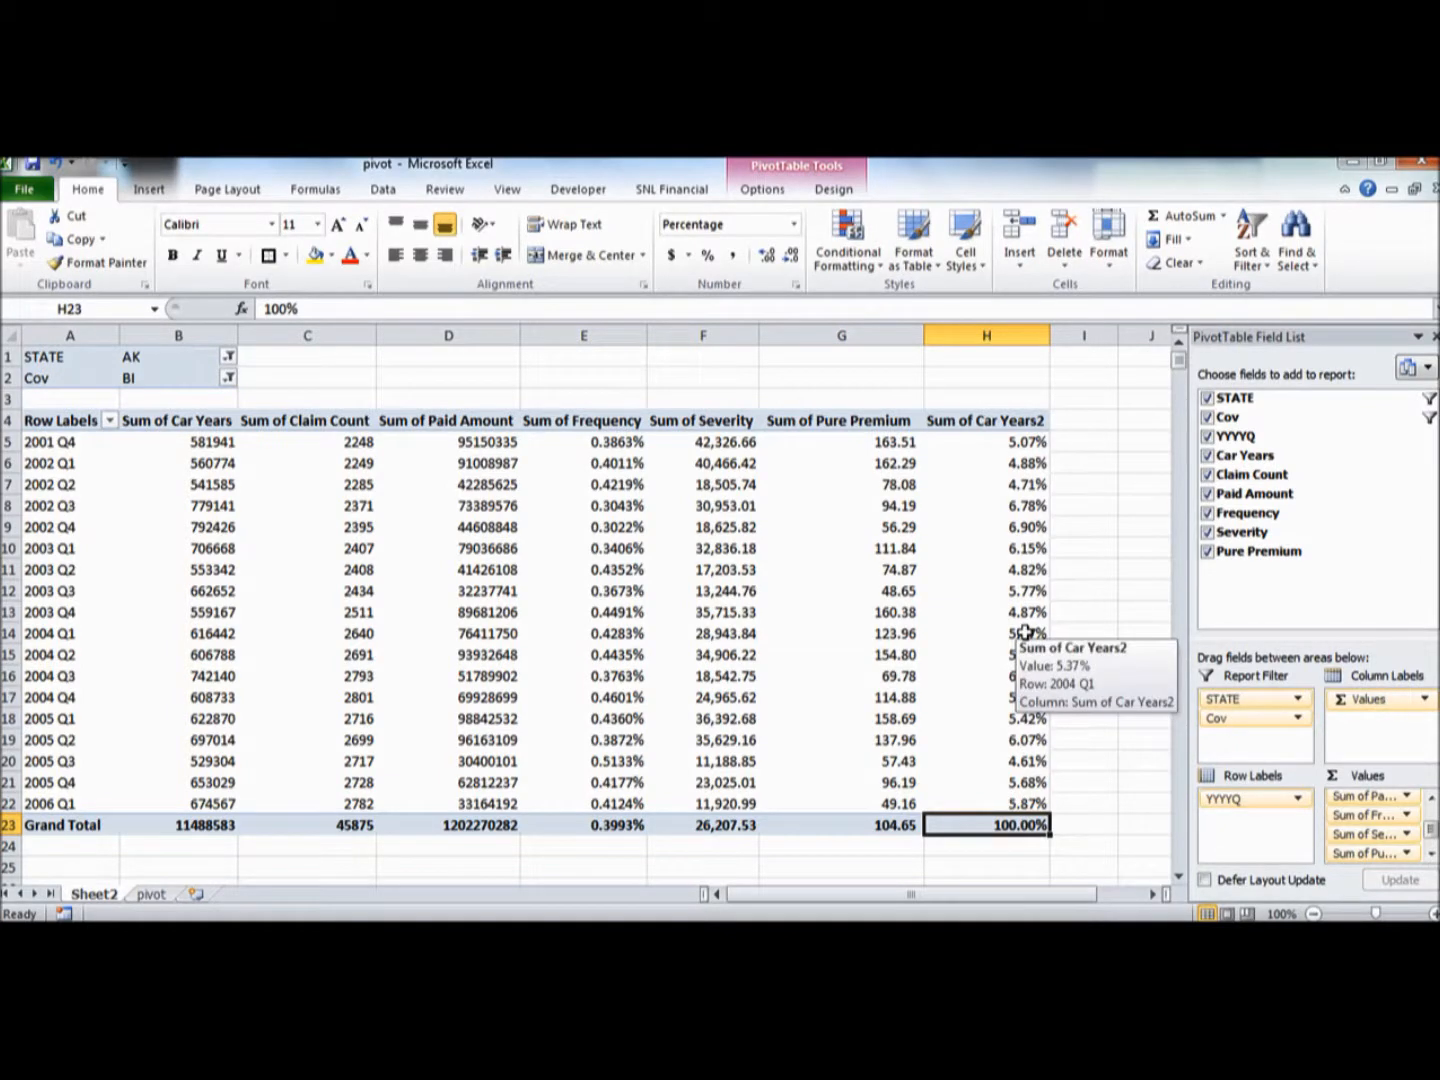
pyautogui.click(1025, 567)
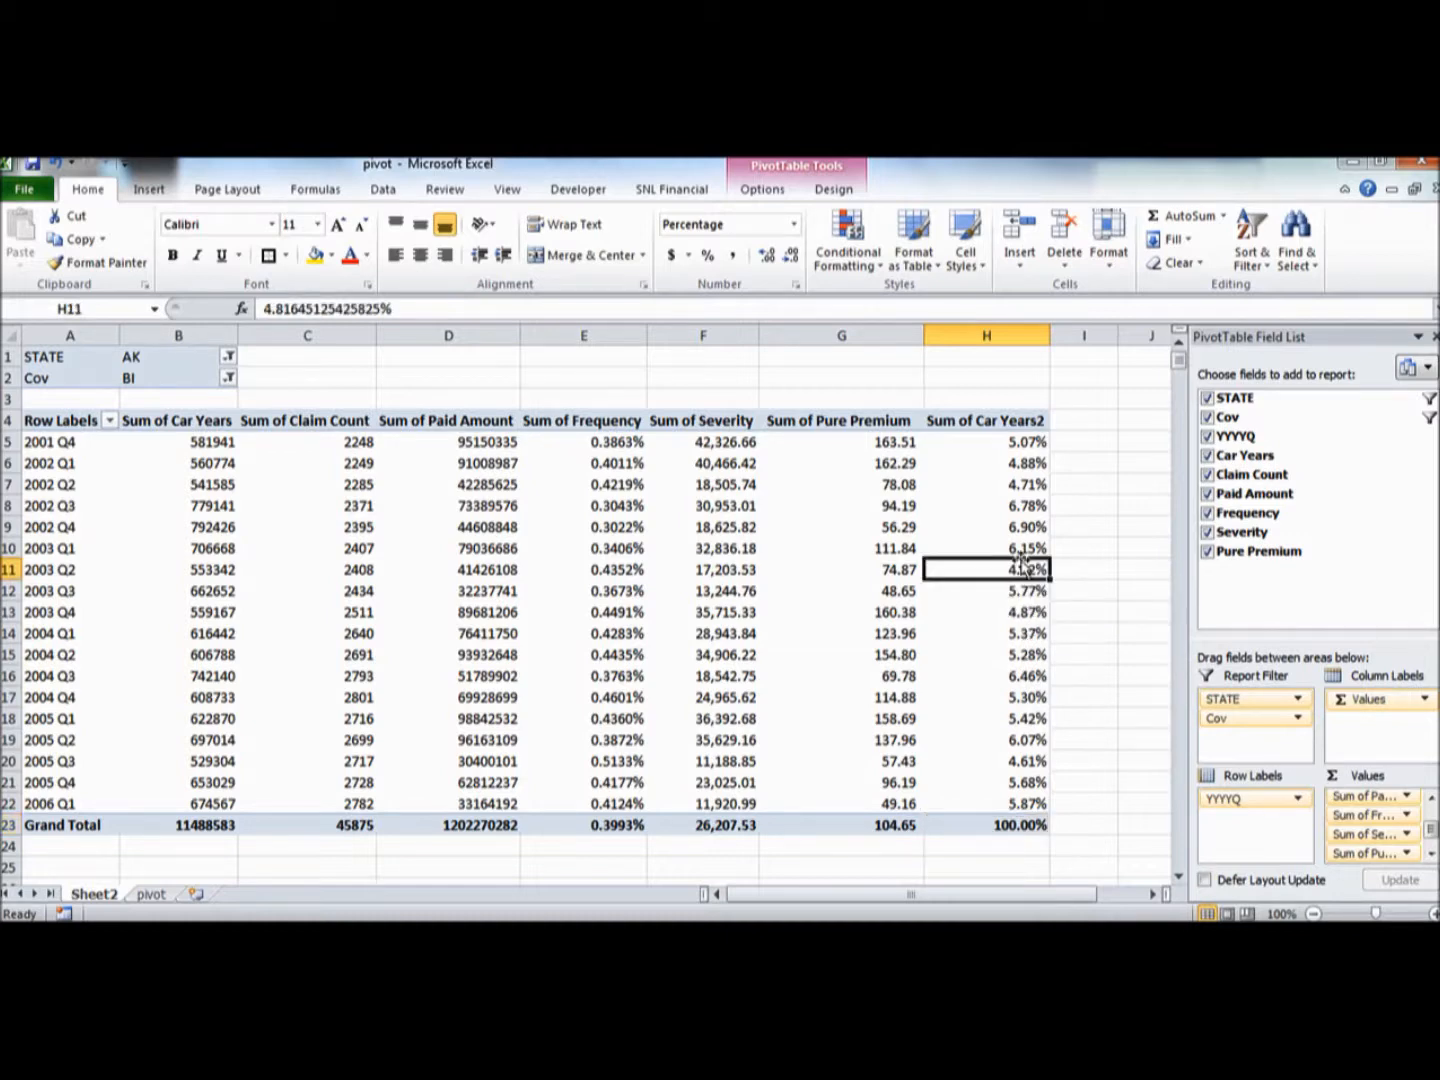
pyautogui.doubleClick(998, 422)
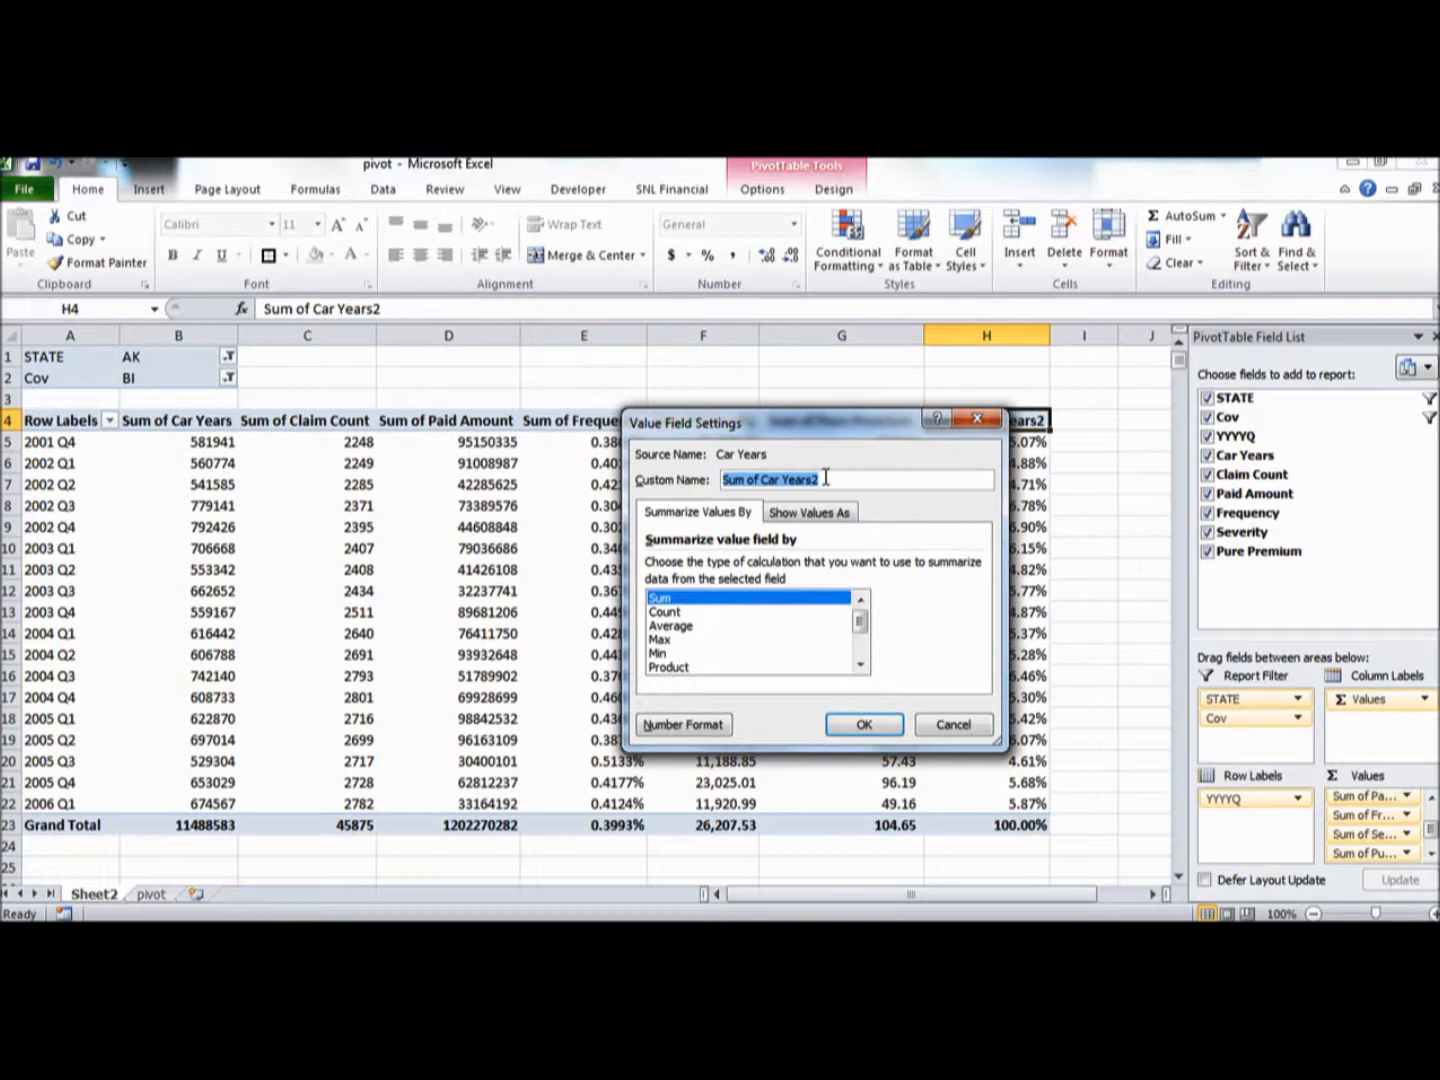
pyautogui.write('Distribution of Car Years')
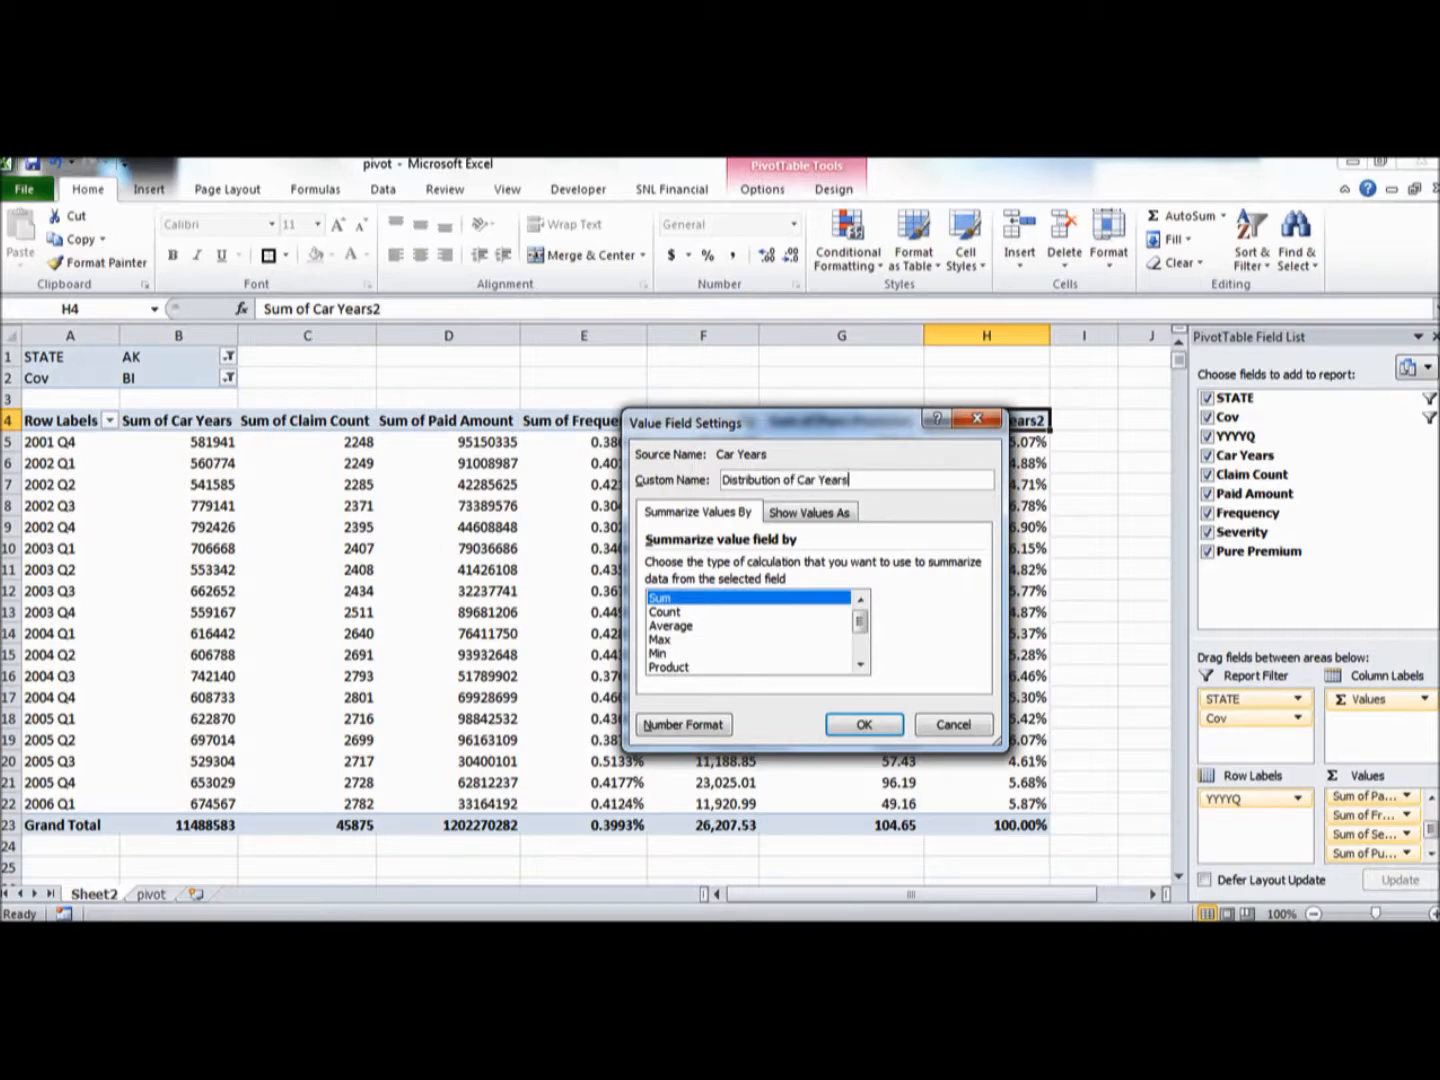
pyautogui.click(860, 725)
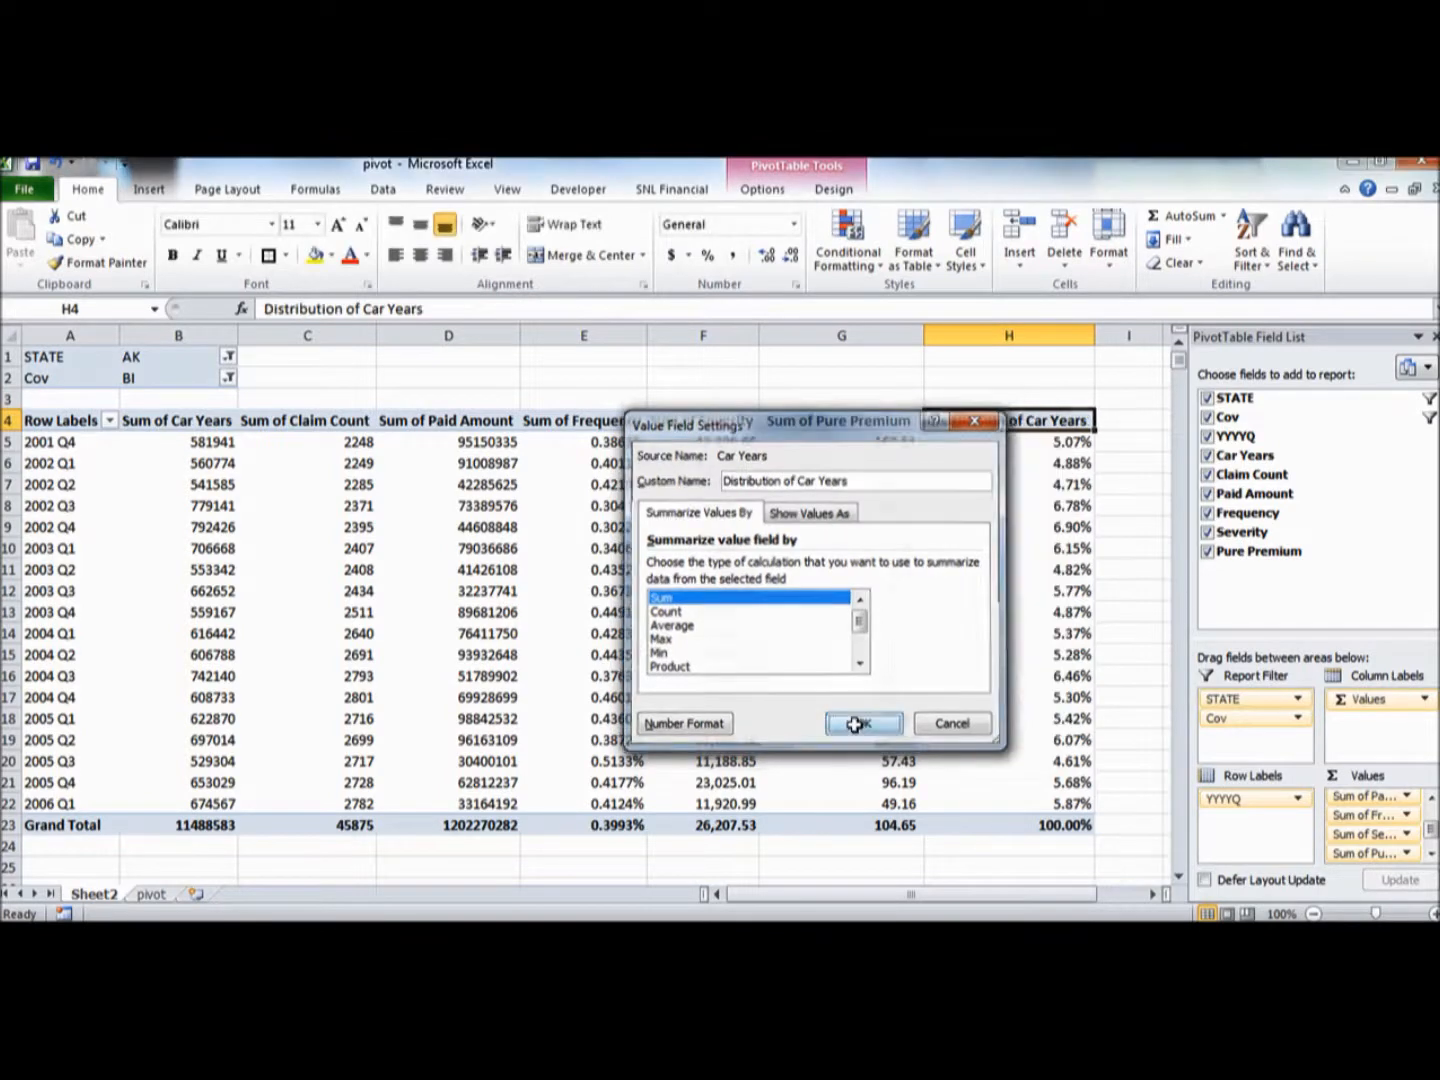
pyautogui.click(967, 634)
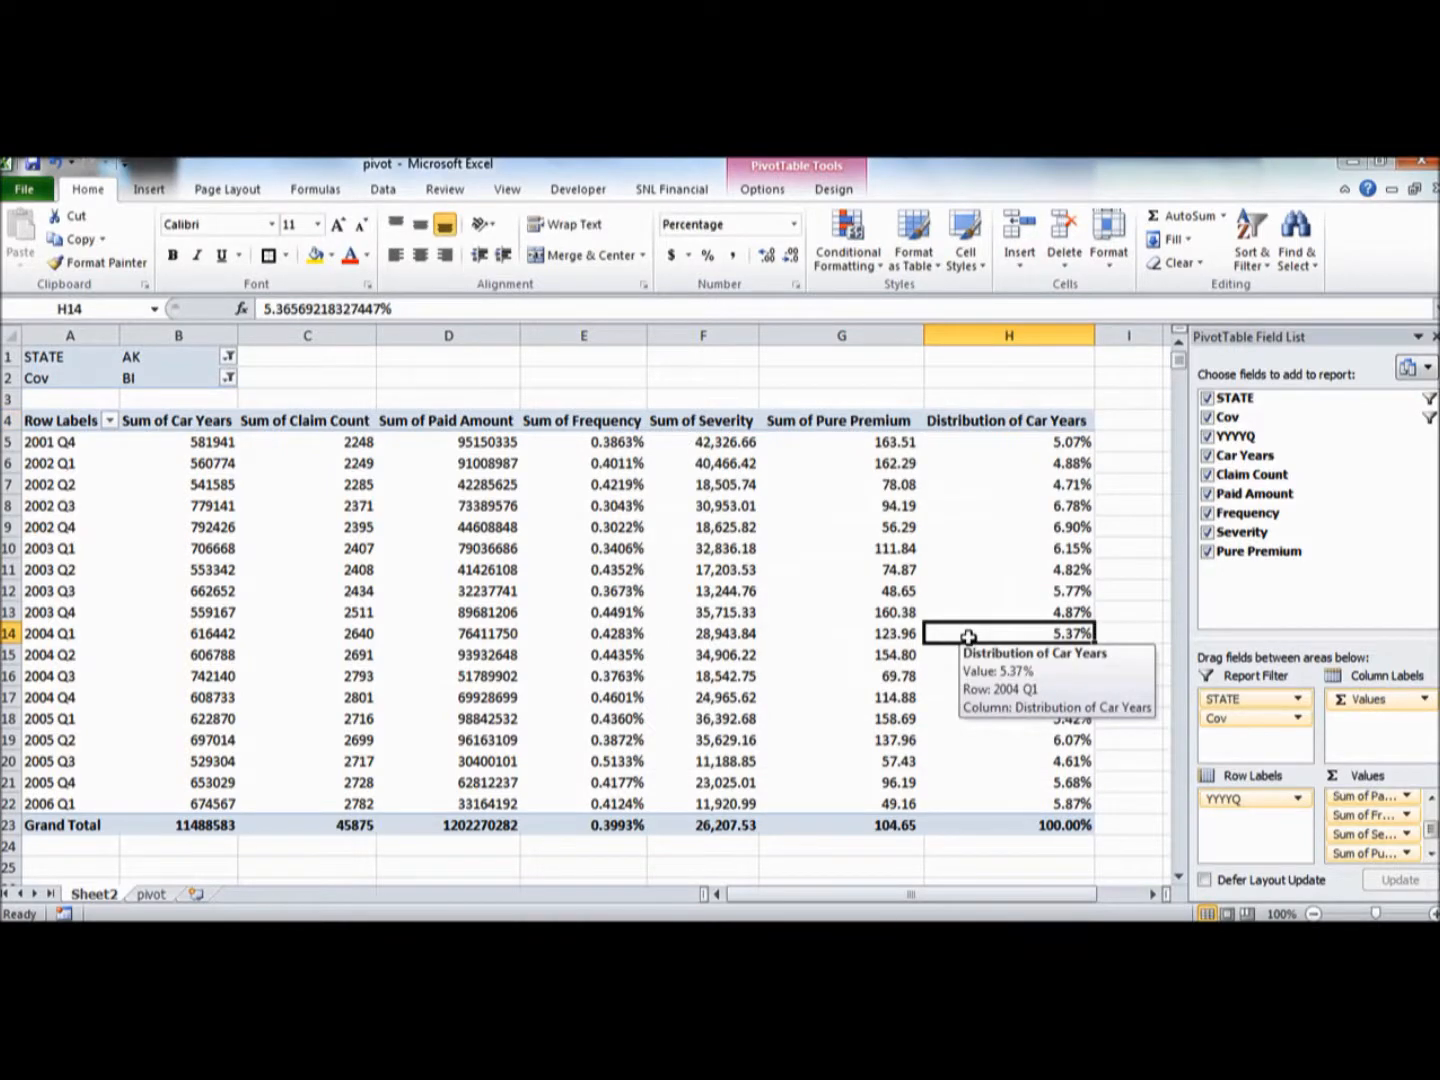
pyautogui.click(495, 591)
pyautogui.click(588, 571)
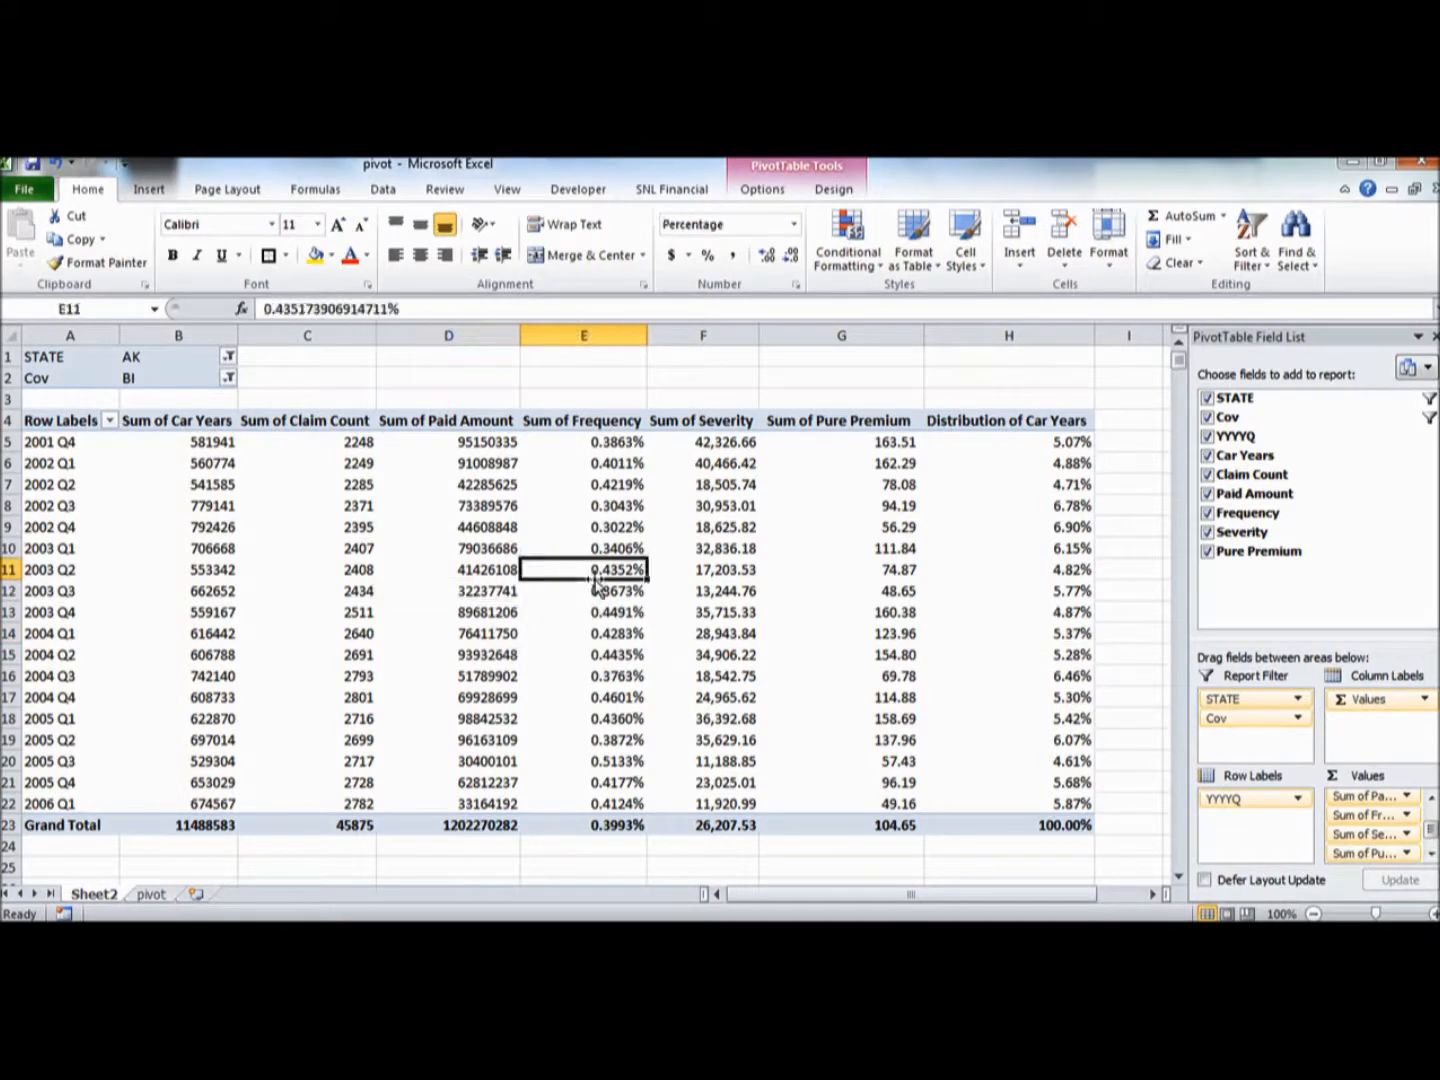
pyautogui.click(684, 587)
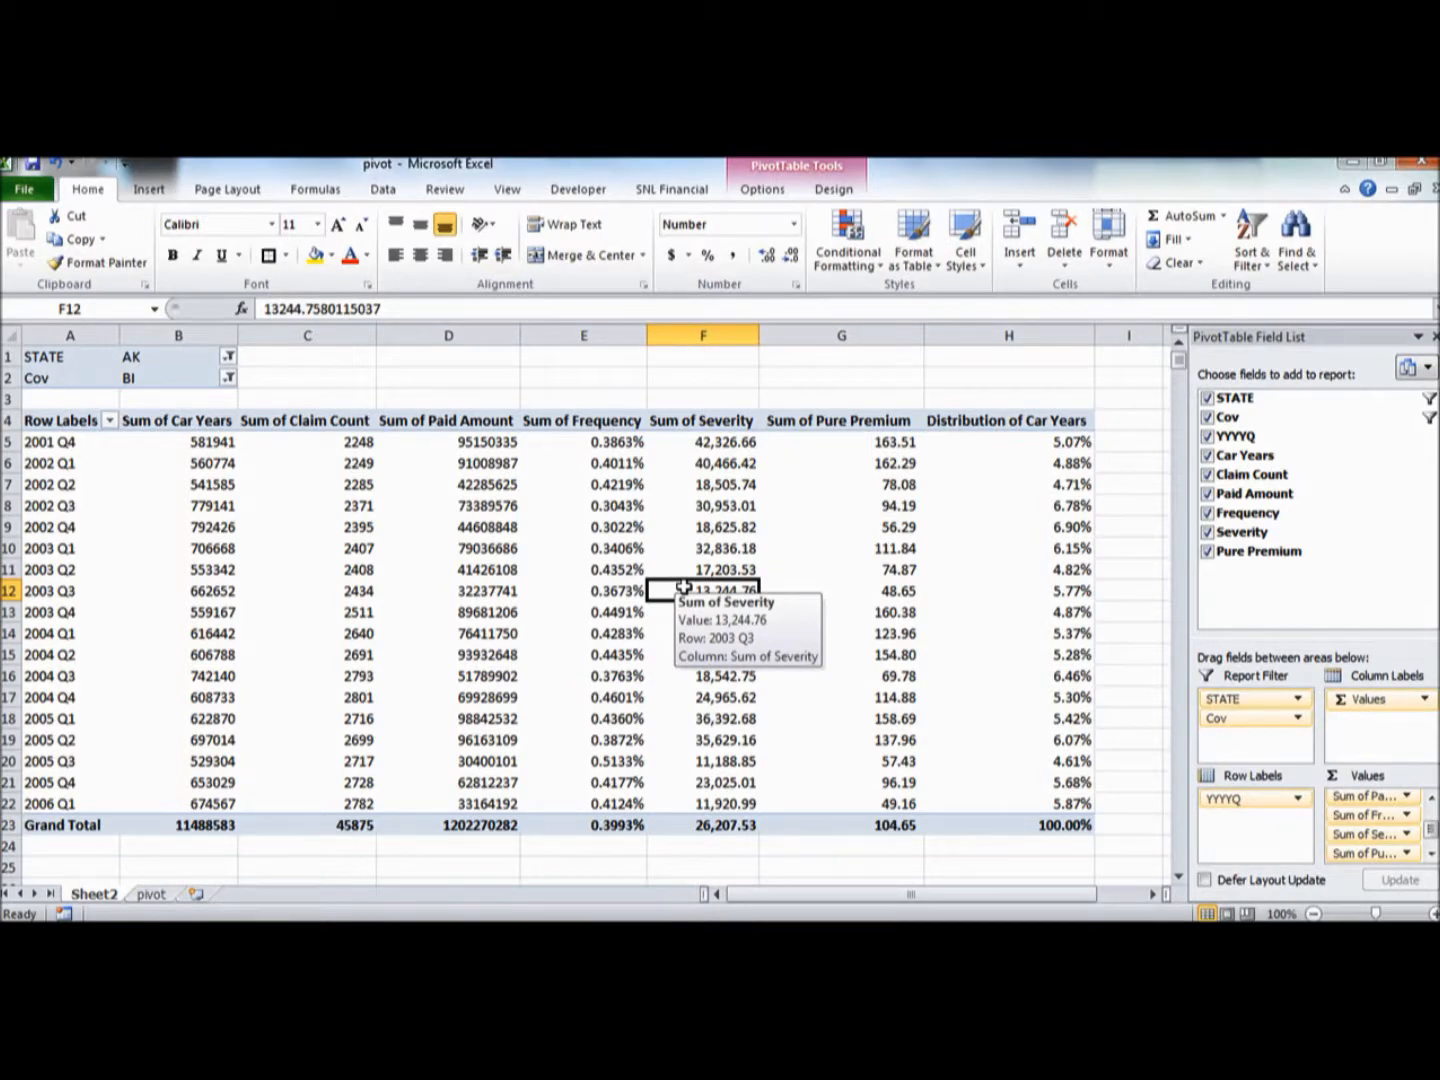
# Filter the PivotTable's STATE report filter to IL only, deselecting AK
pyautogui.click(229, 356)
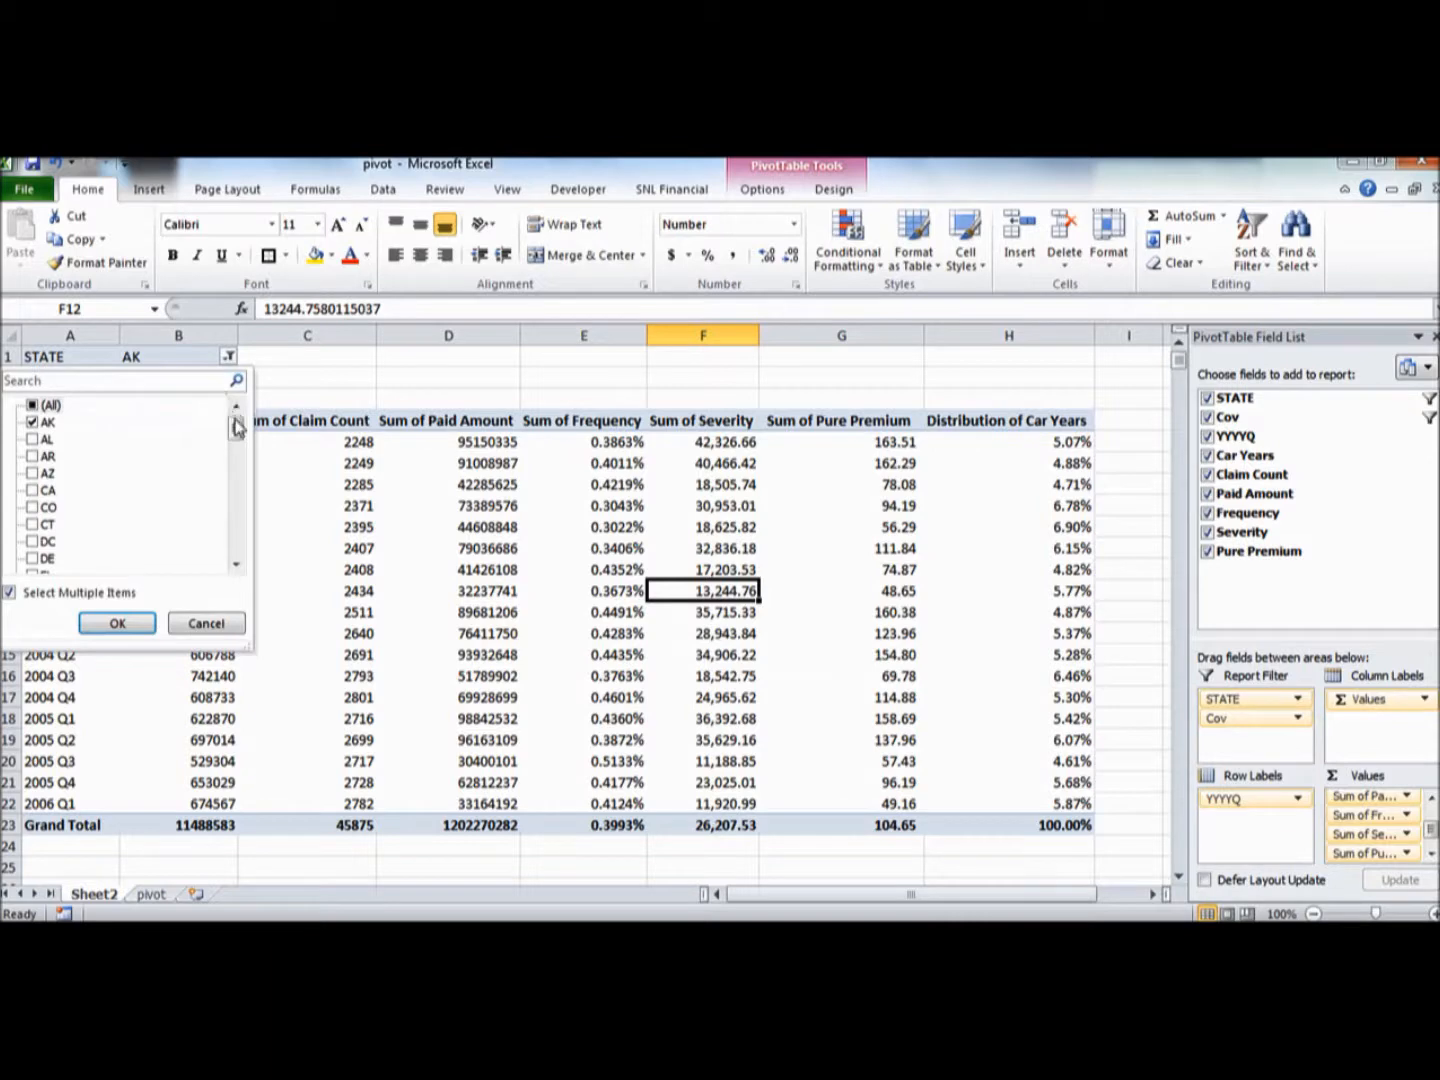
pyautogui.moveTo(238, 428); pyautogui.dragTo(239, 453)
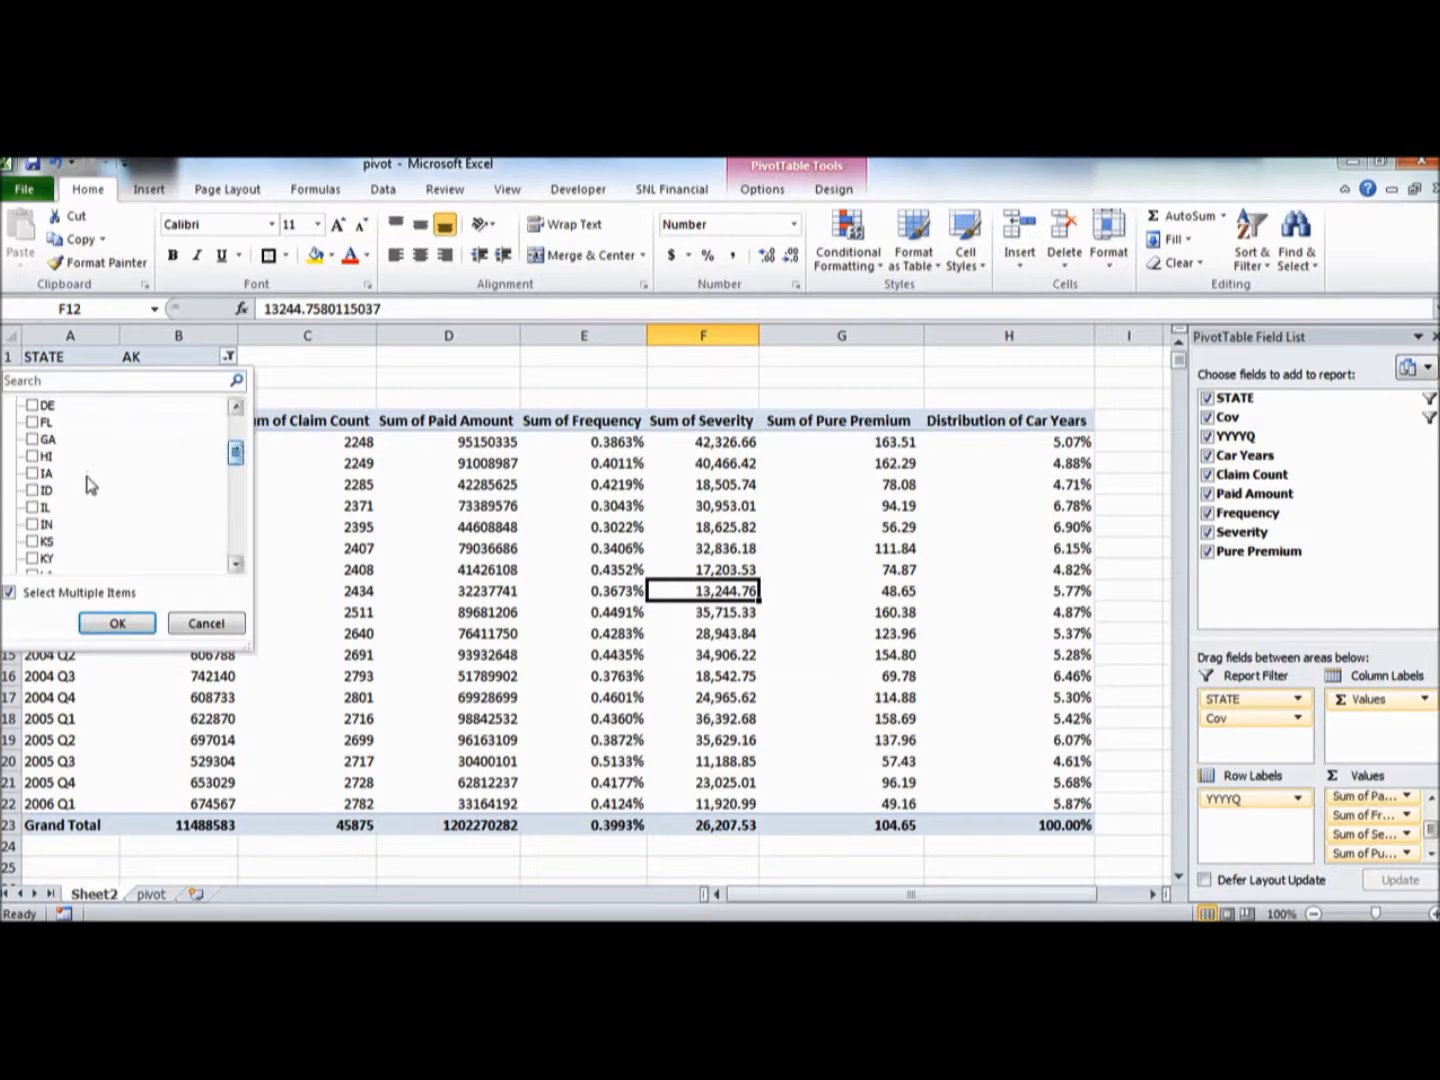
pyautogui.click(36, 509)
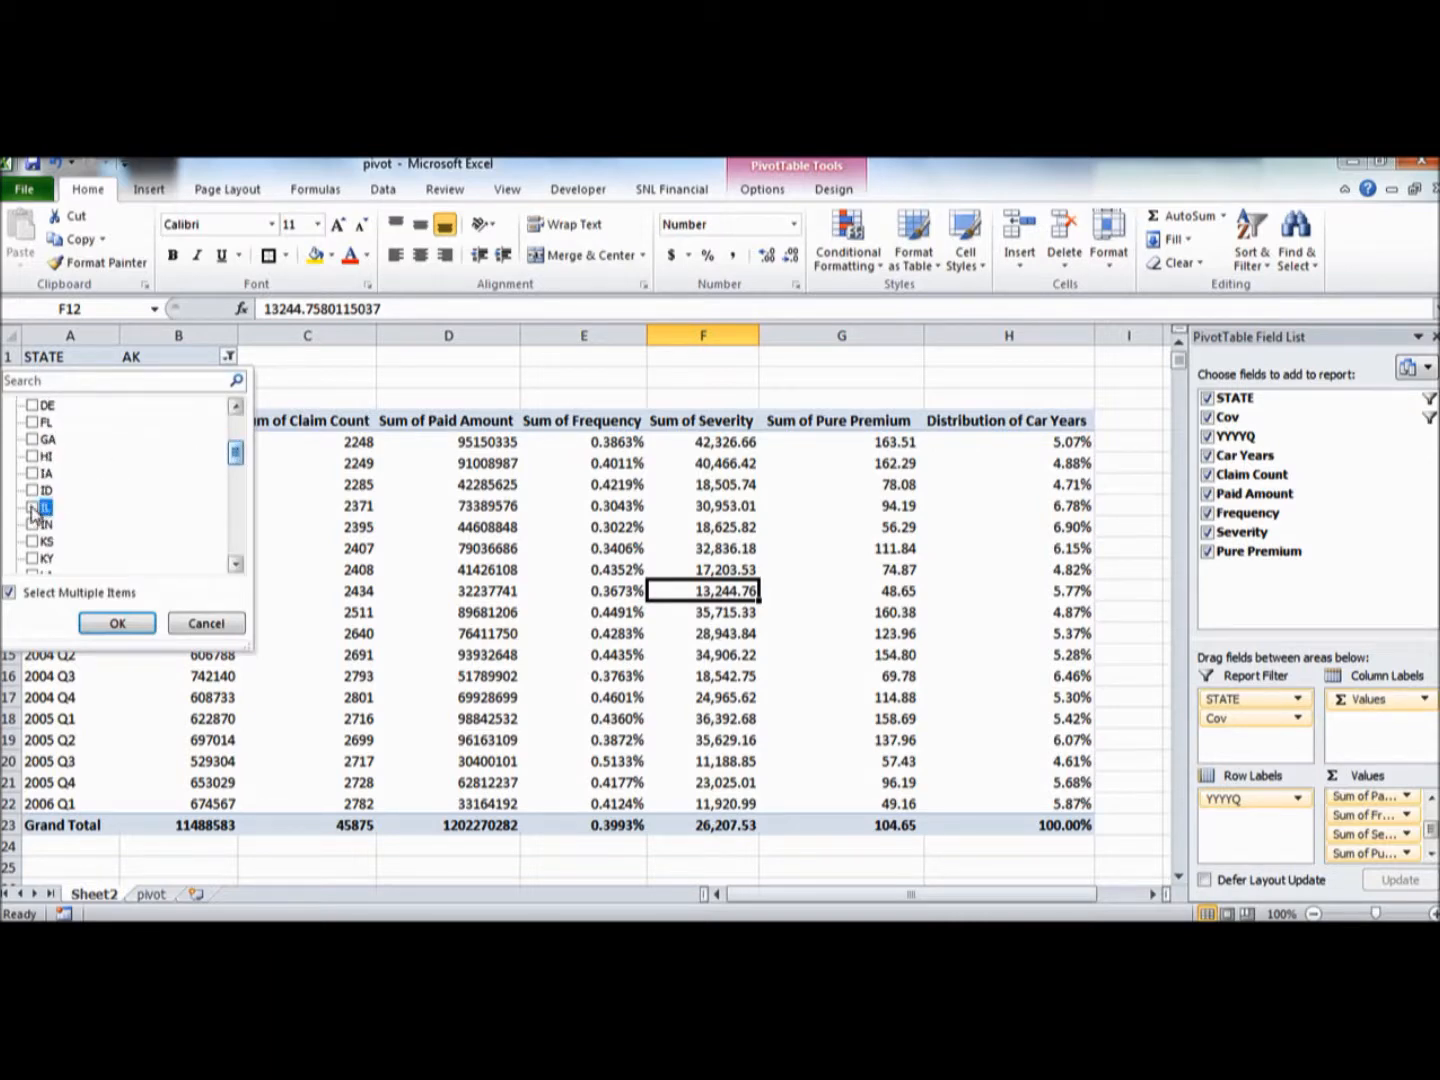
pyautogui.click(120, 623)
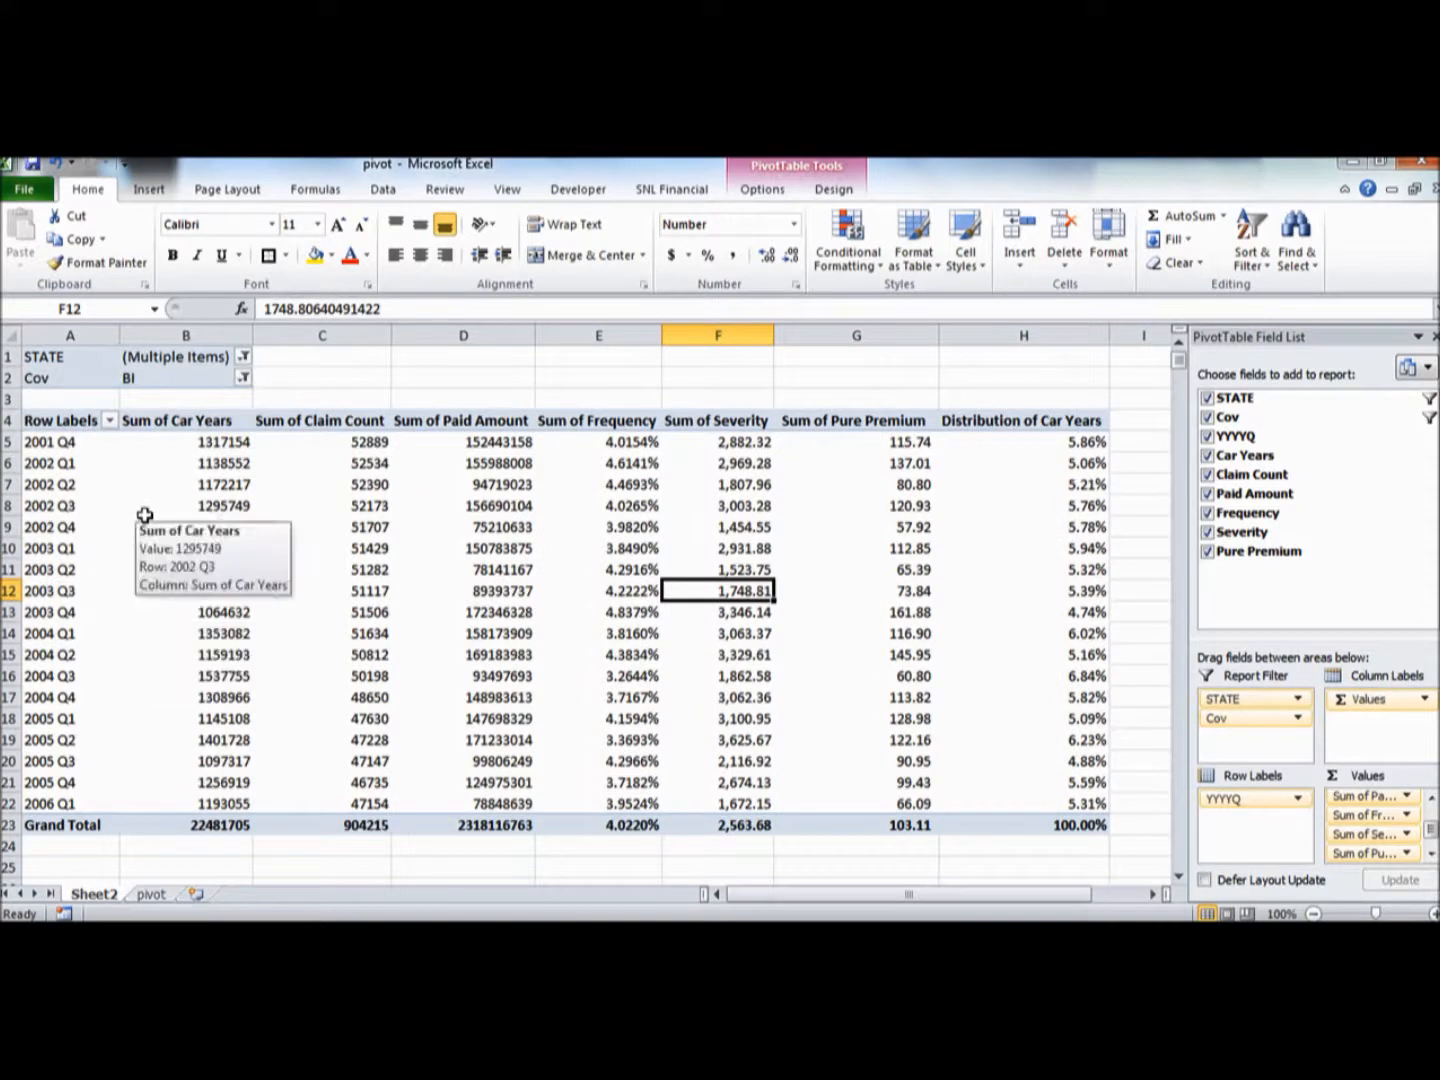
pyautogui.click(244, 357)
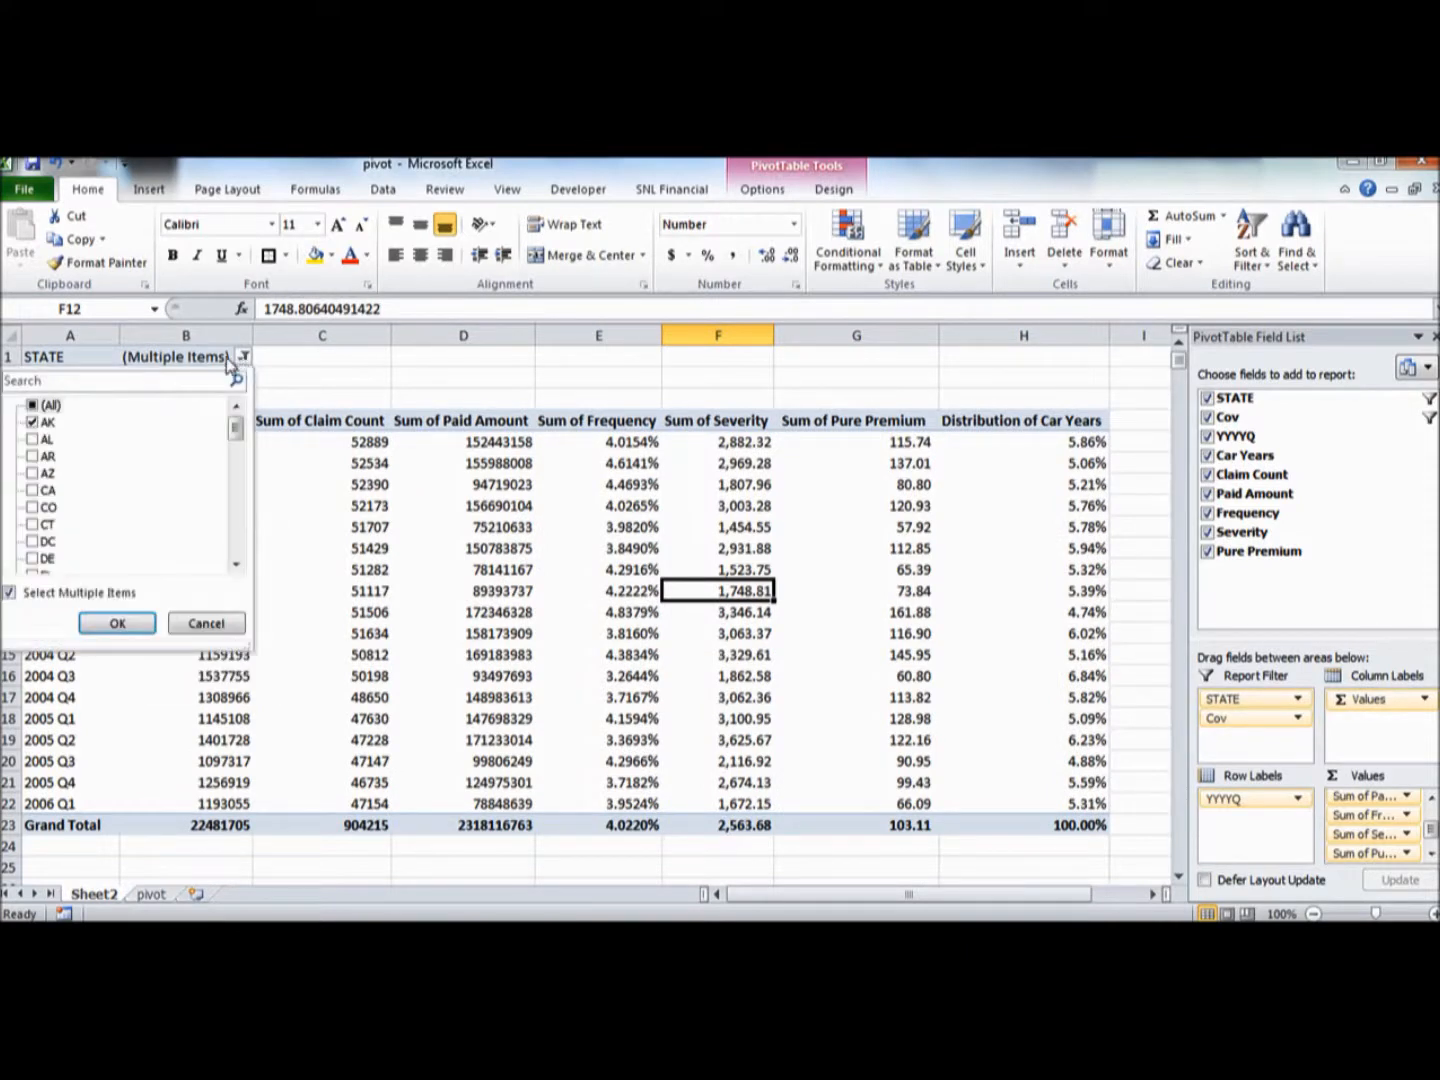
pyautogui.click(31, 423)
pyautogui.click(146, 624)
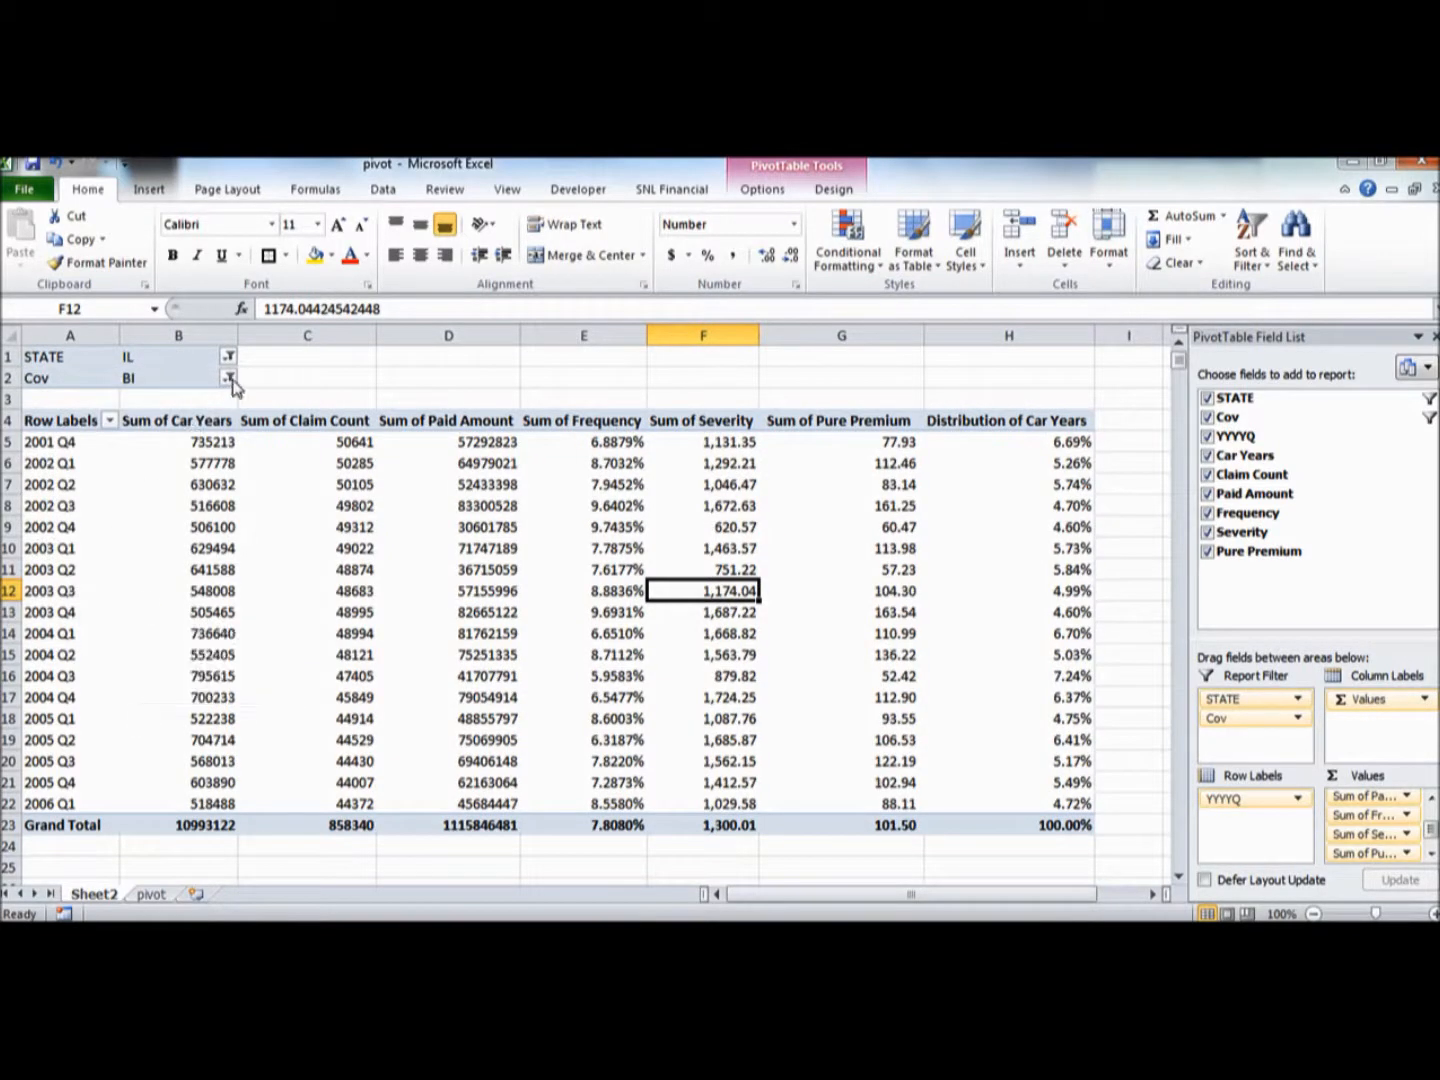
# Change the Cov report filter to the COLL and COMP coverages, deselecting BI
pyautogui.click(230, 380)
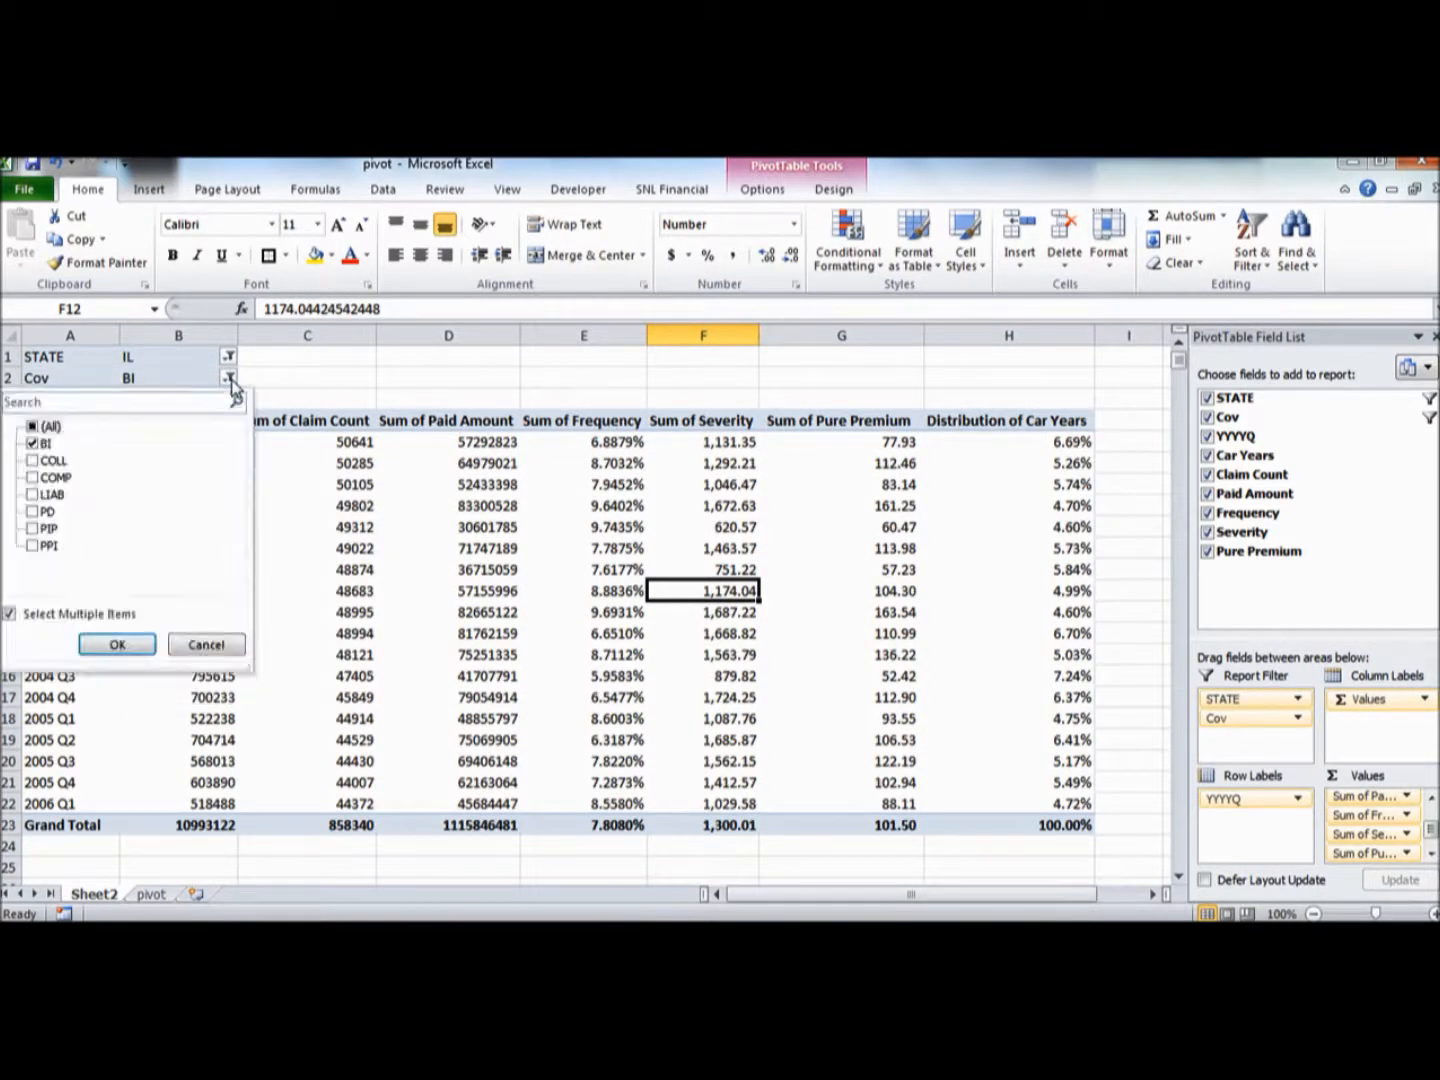
pyautogui.click(32, 445)
pyautogui.click(31, 461)
pyautogui.click(32, 478)
pyautogui.click(120, 645)
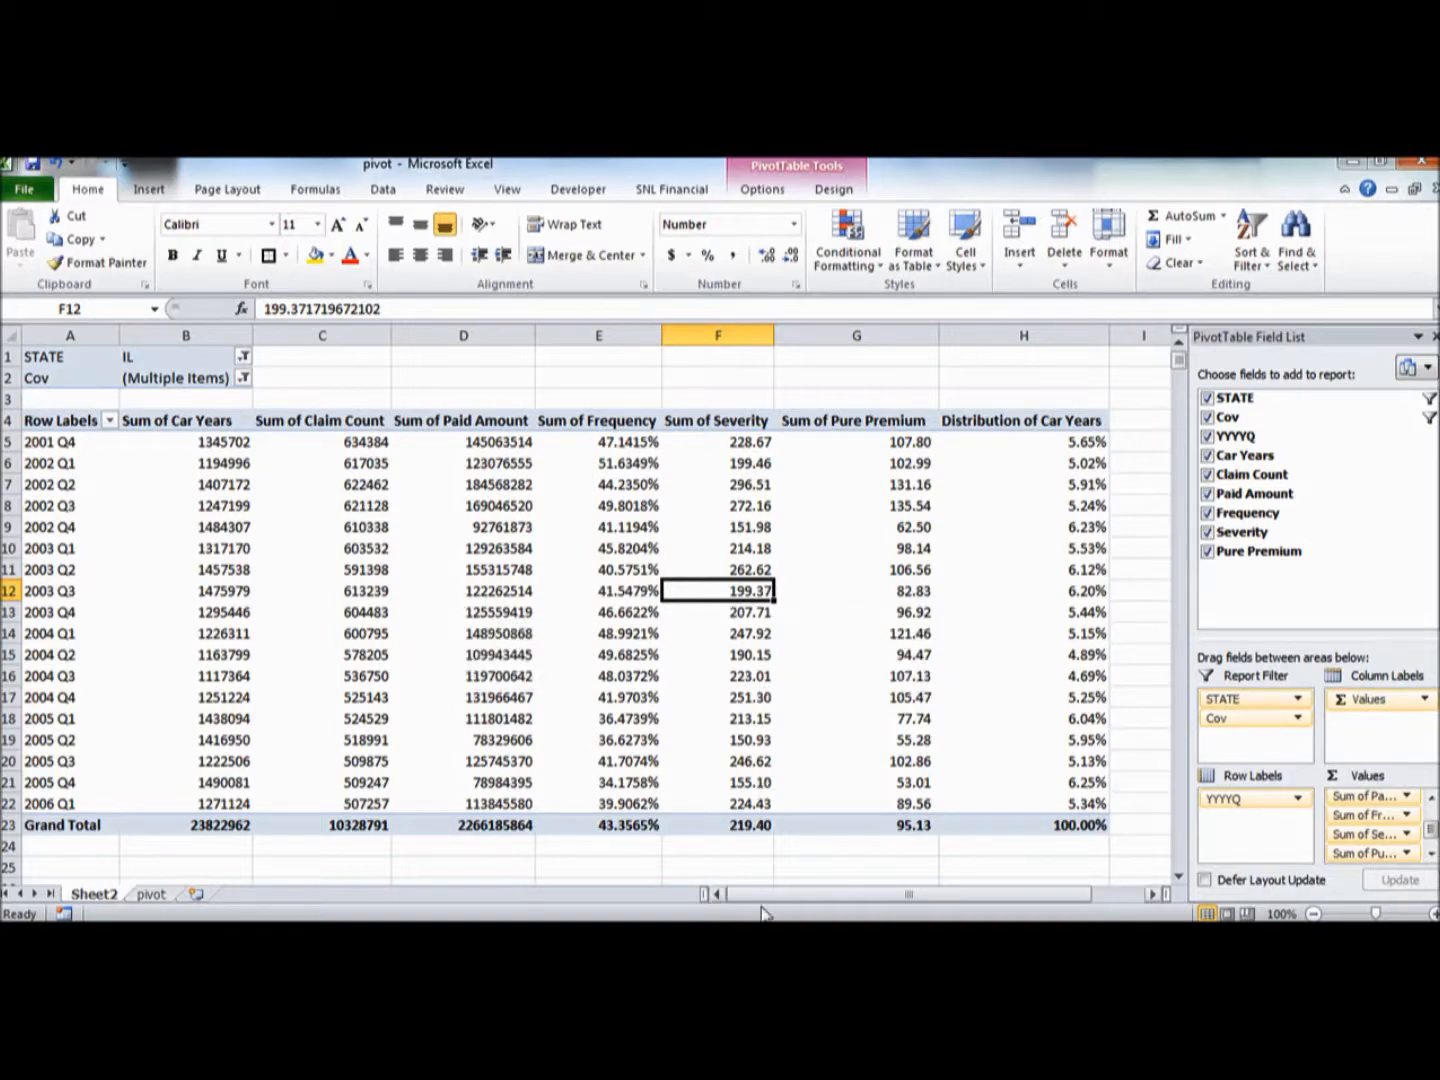
pyautogui.hotkey('alt', 'Tab')
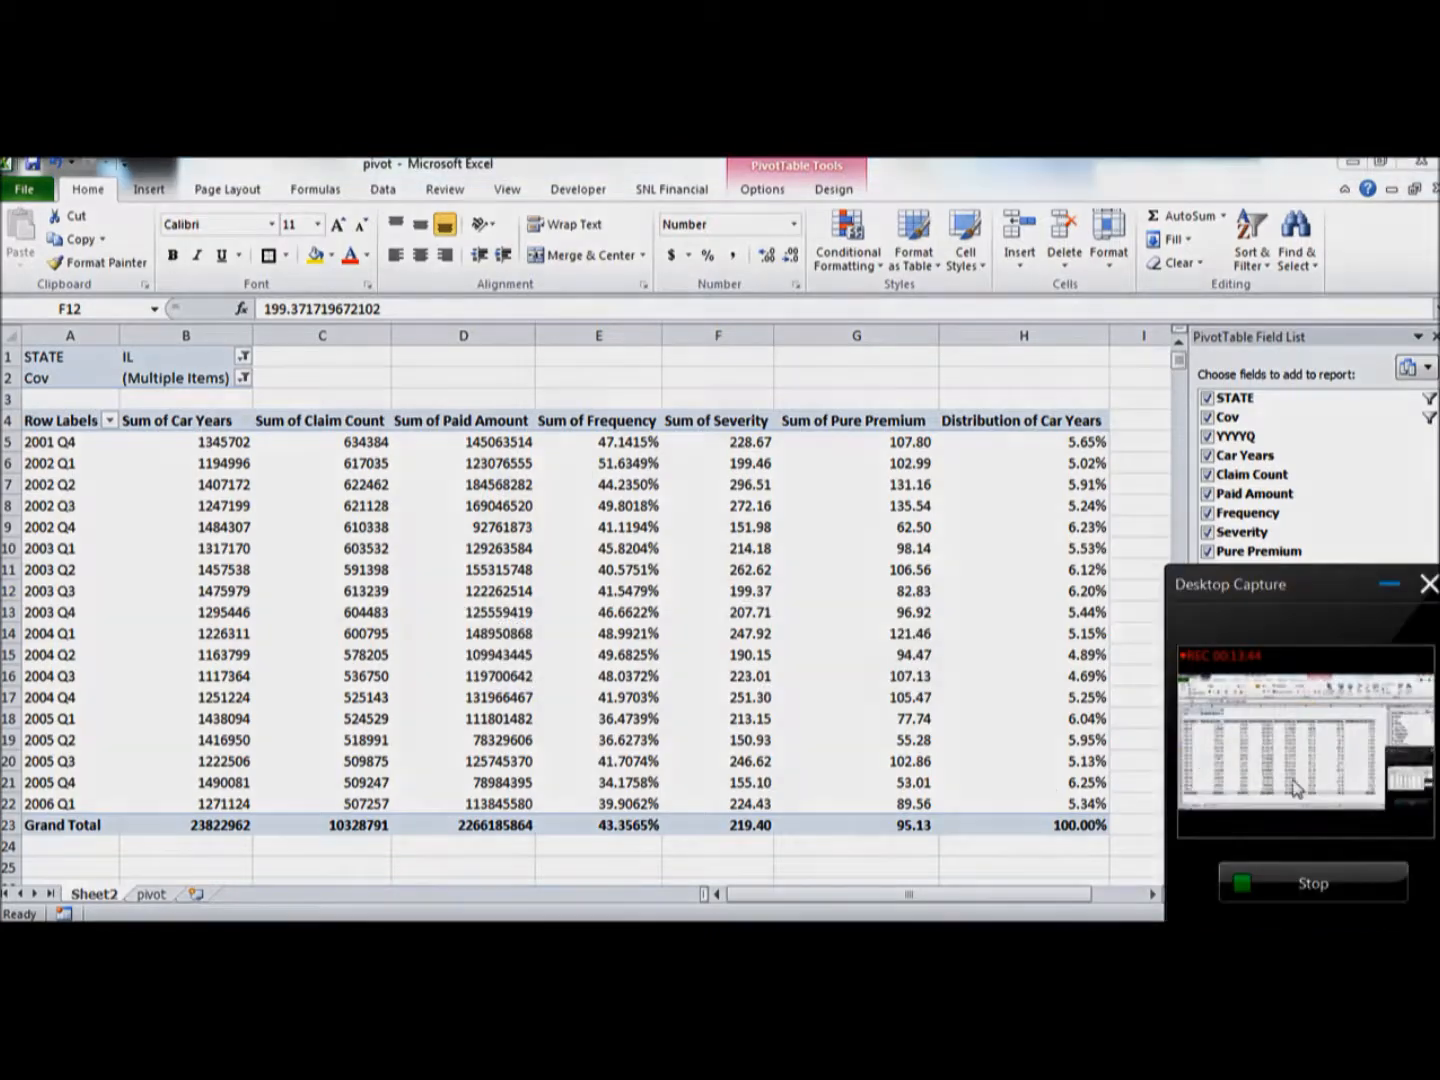